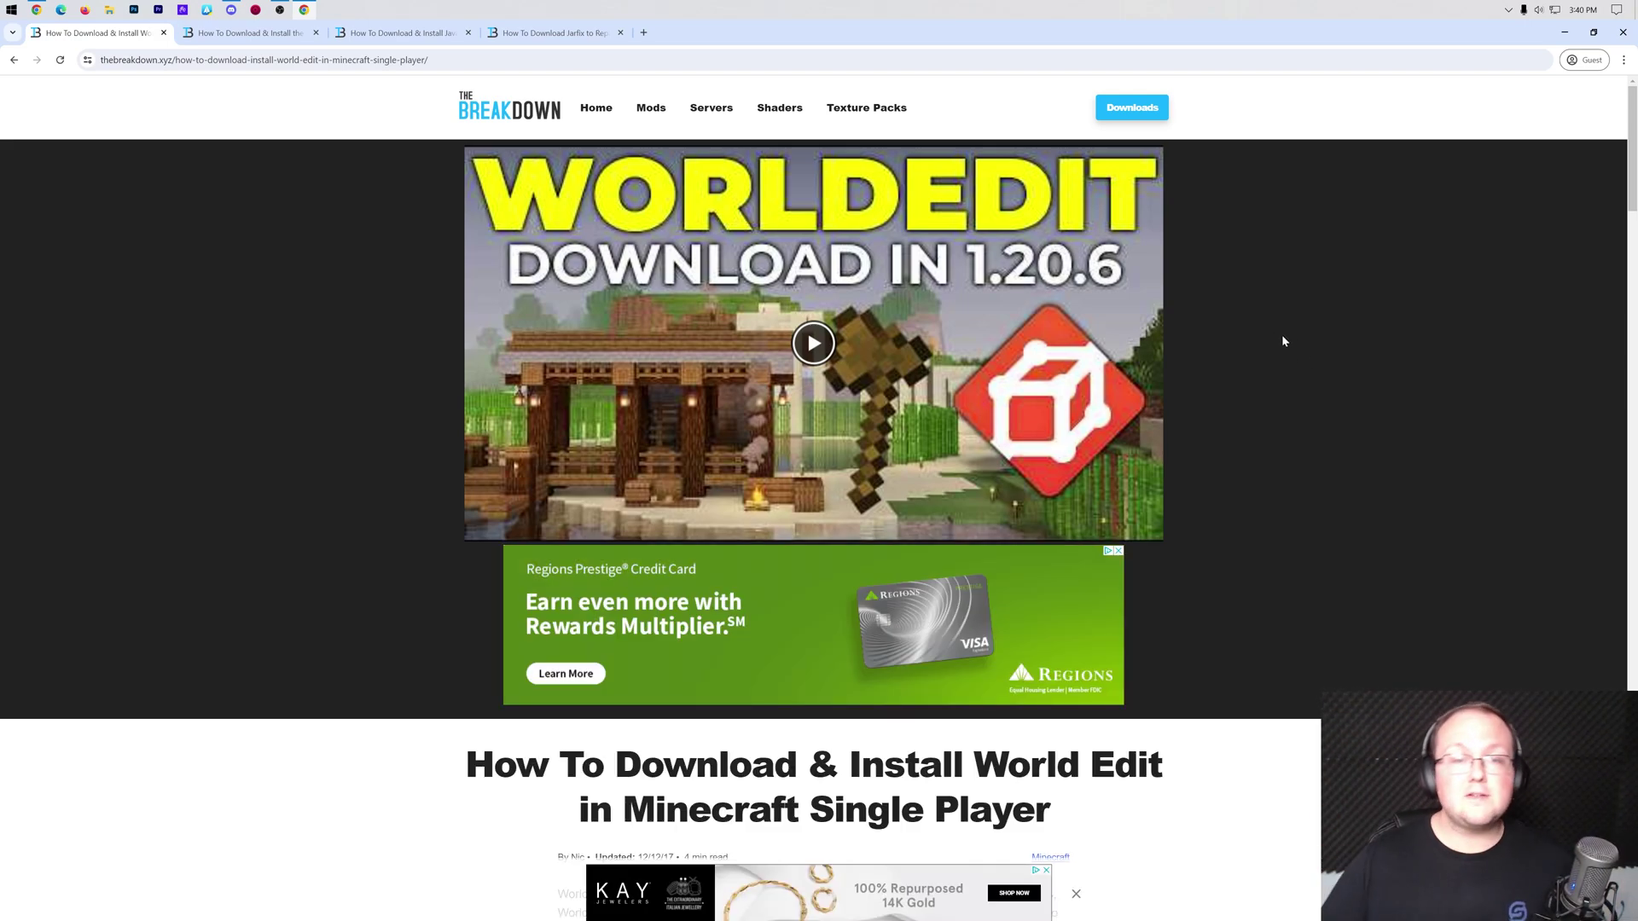
# Open the WorldEdit mod's download page from the single-player World Edit installation article.
pyautogui.scroll(-4, 1290, 329)
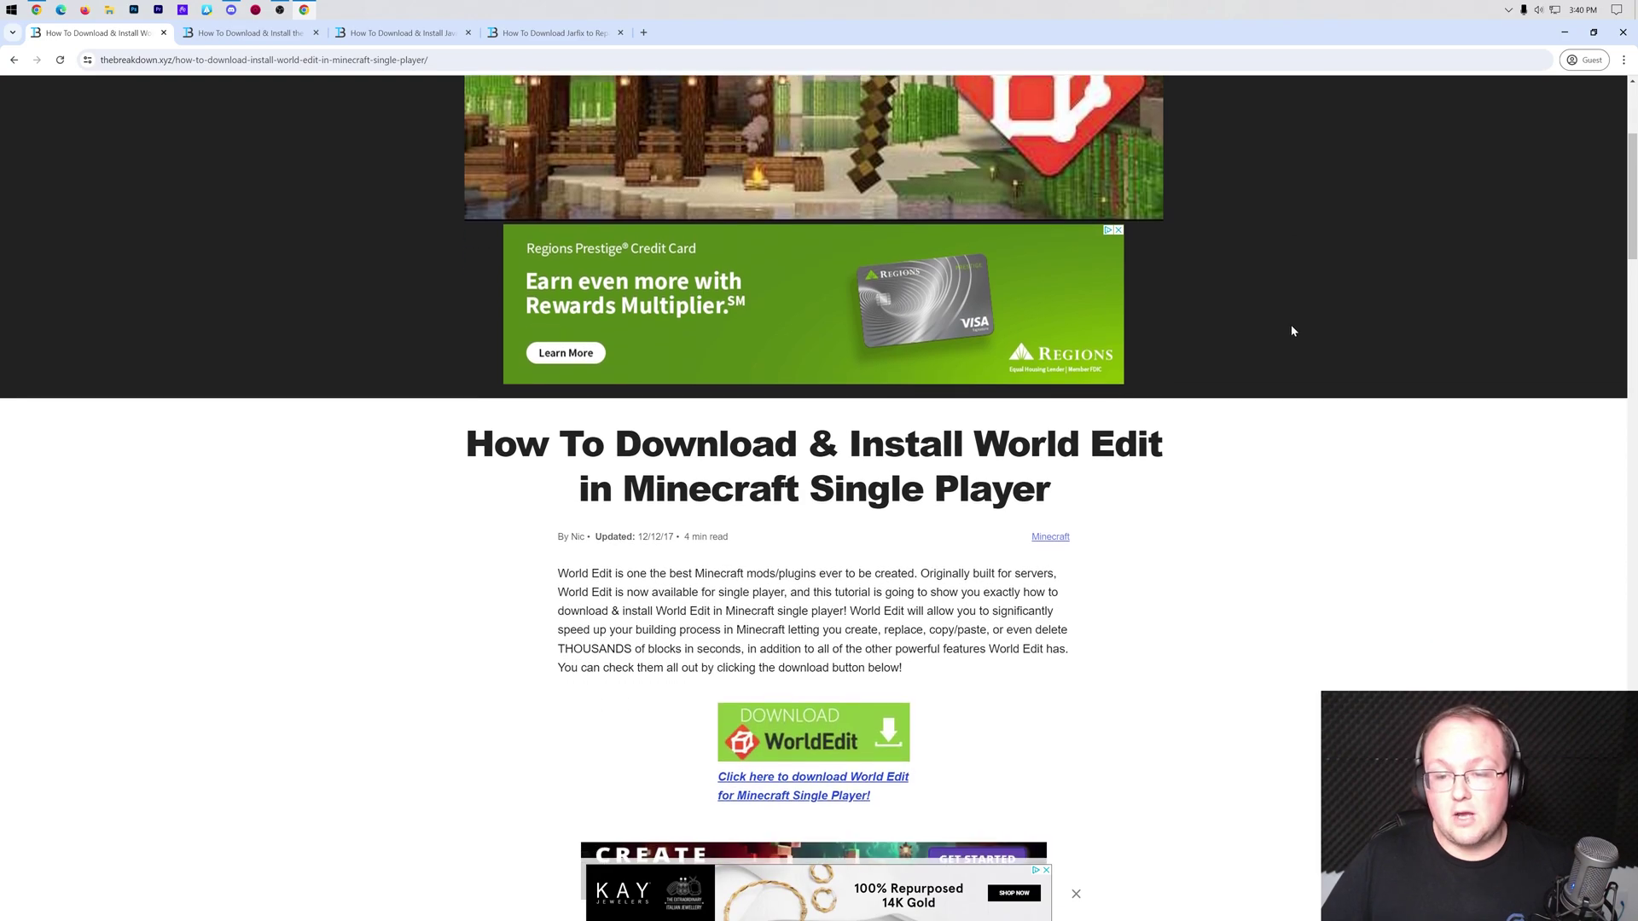
pyautogui.scroll(-3, 1291, 331)
pyautogui.scroll(-1, 1279, 341)
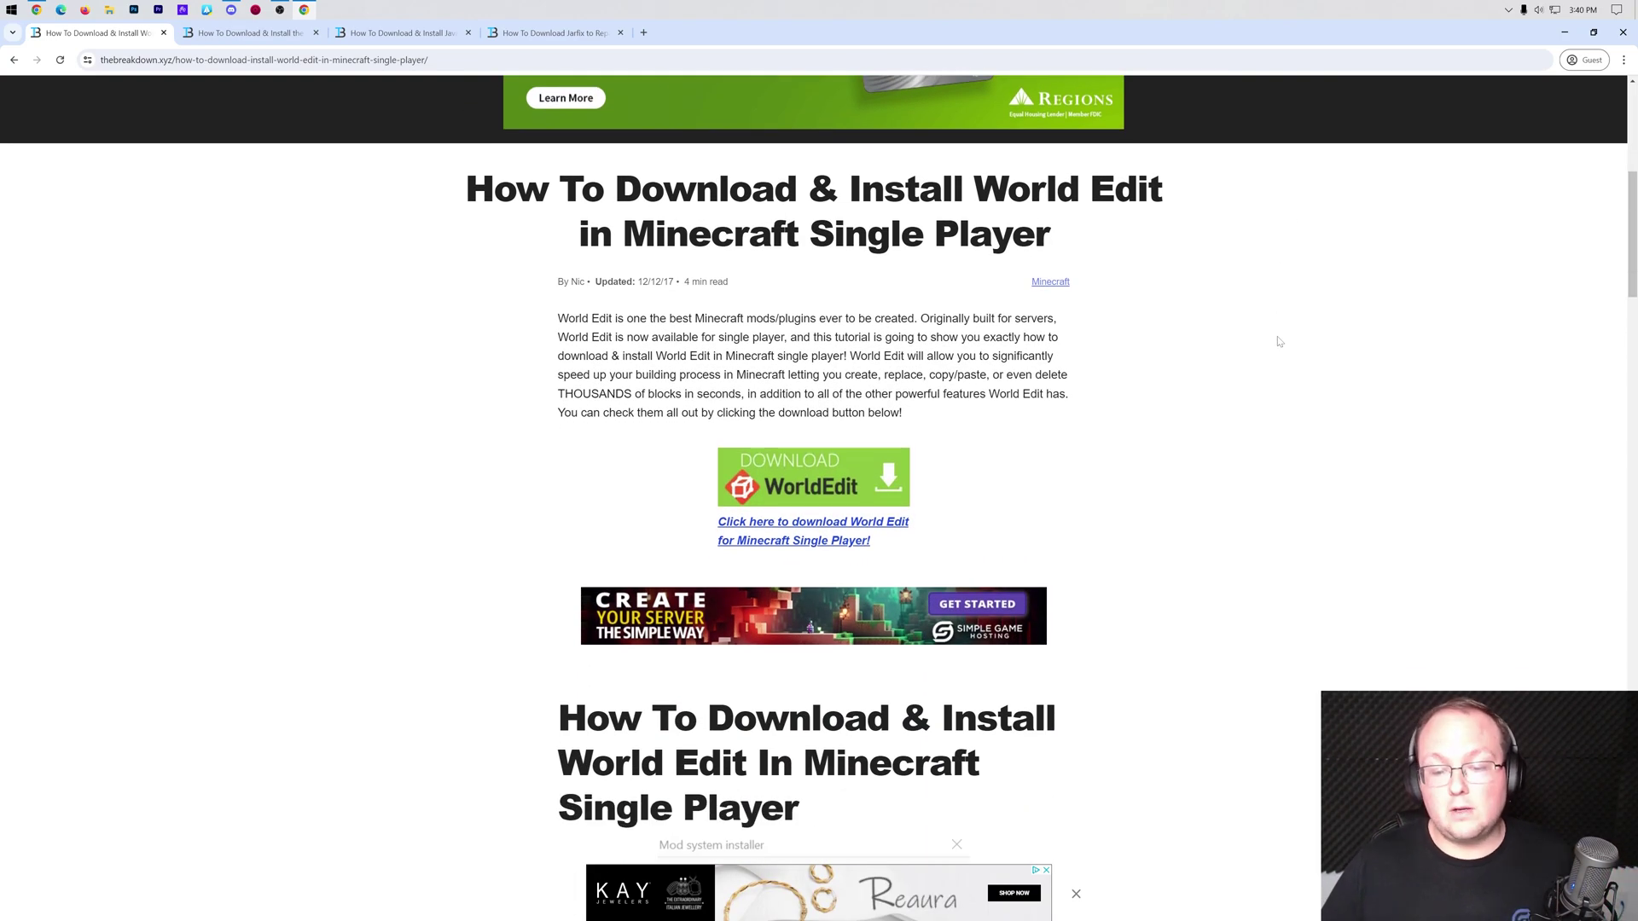
pyautogui.scroll(1, 1280, 341)
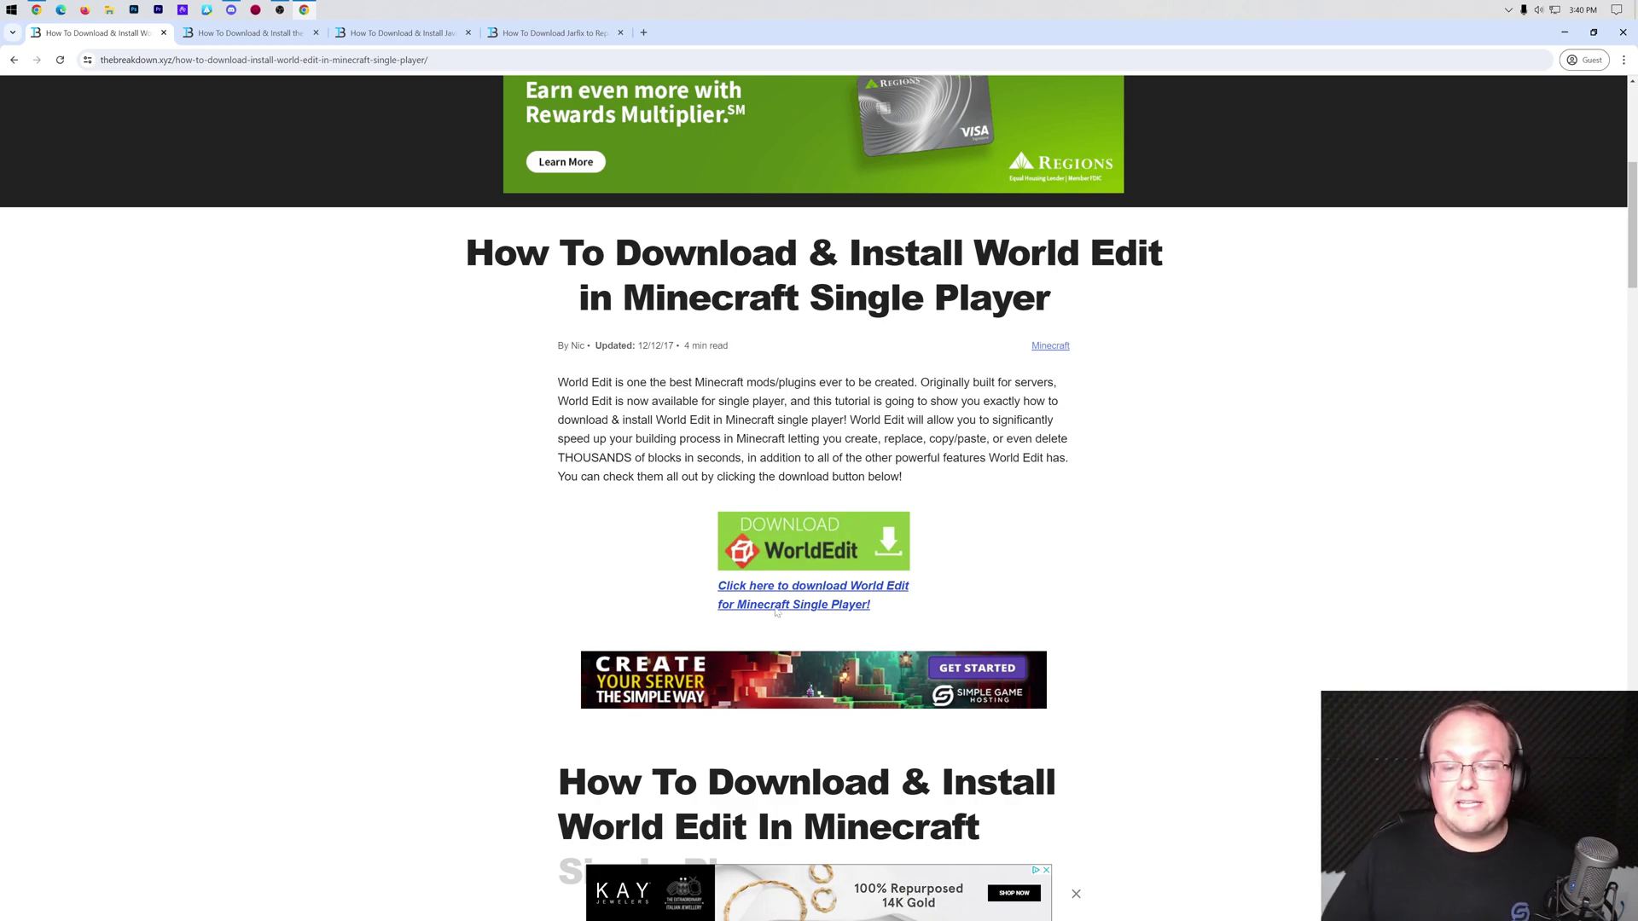
pyautogui.click(771, 542)
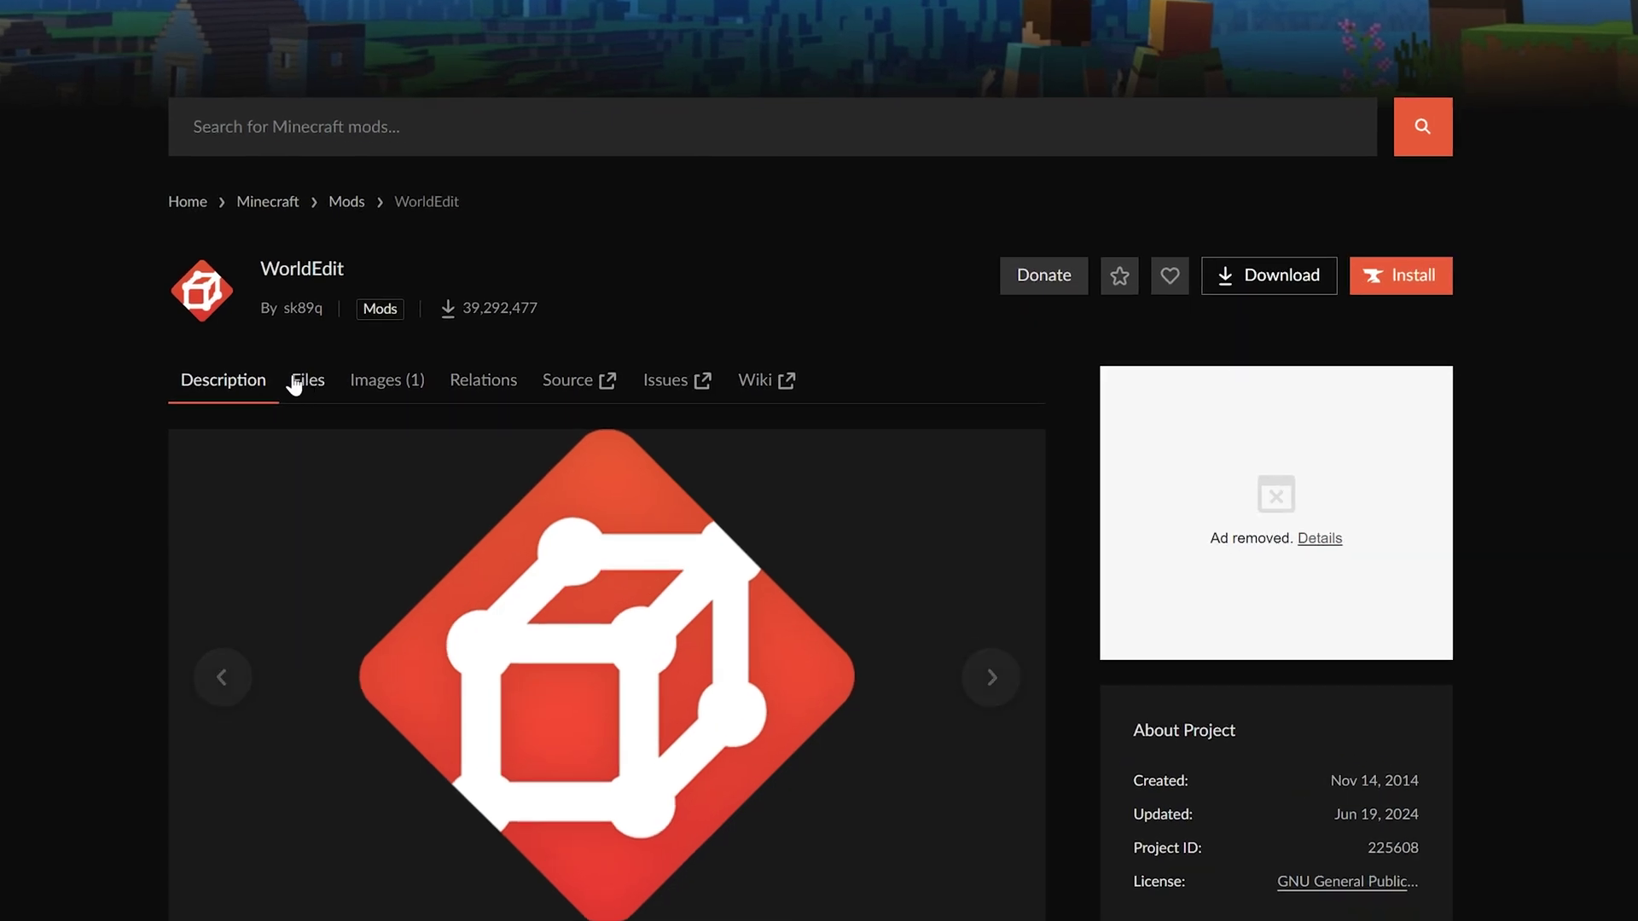
# Filter WorldEdit's files to game version 1.21 and download the WorldEdit 7.3.4 Beta 1 file.
pyautogui.click(295, 384)
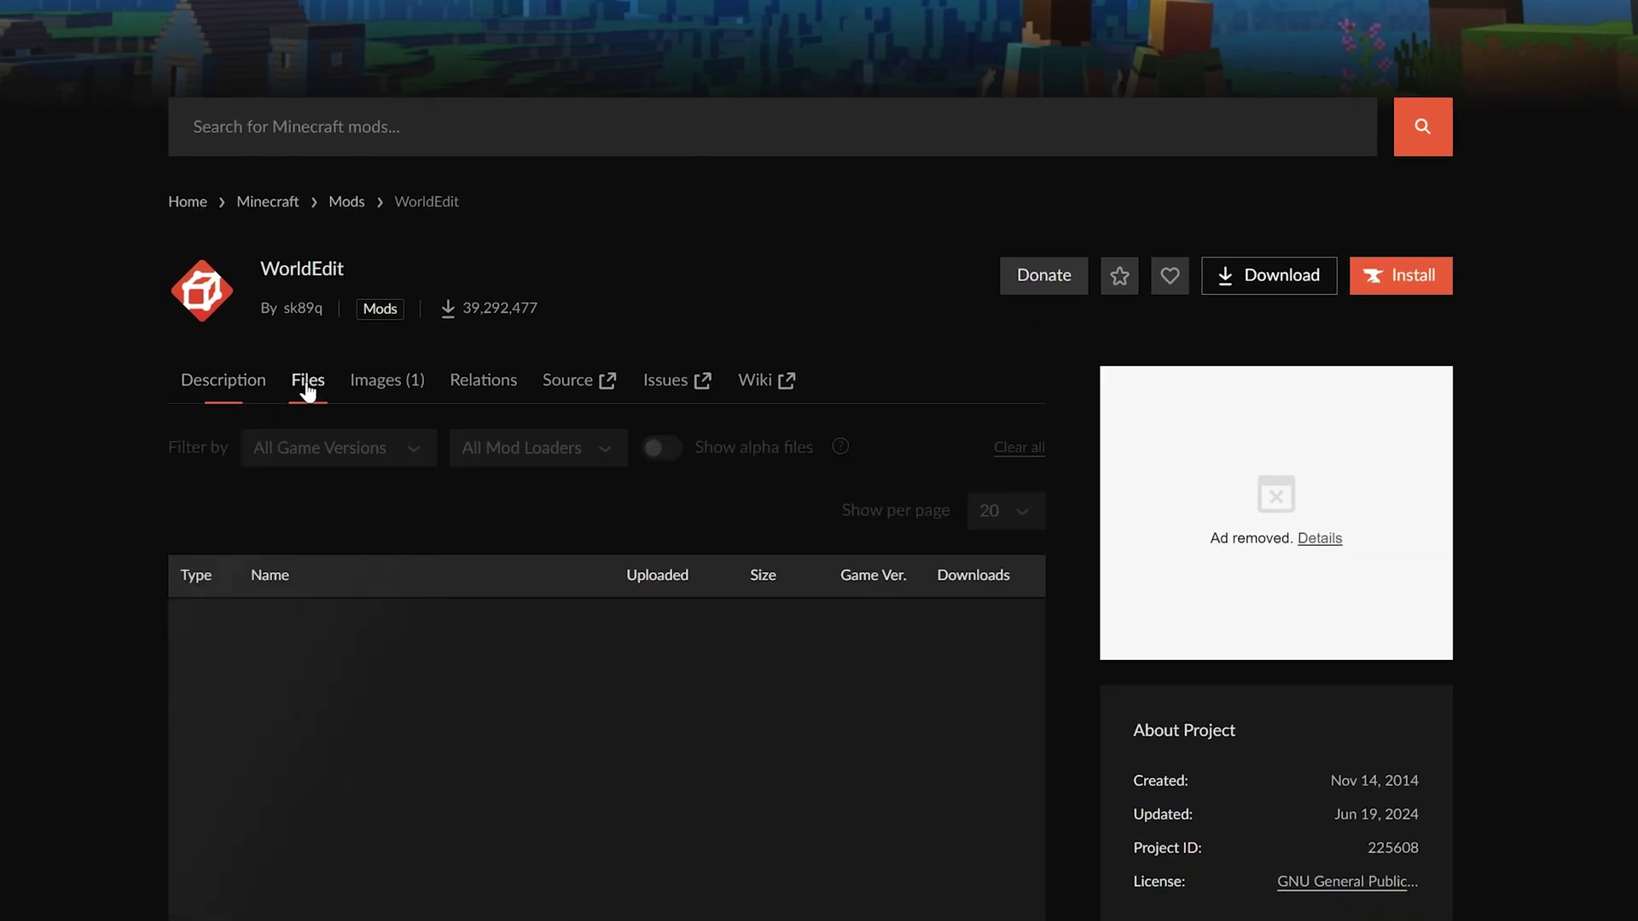
pyautogui.scroll(-3, 712, 260)
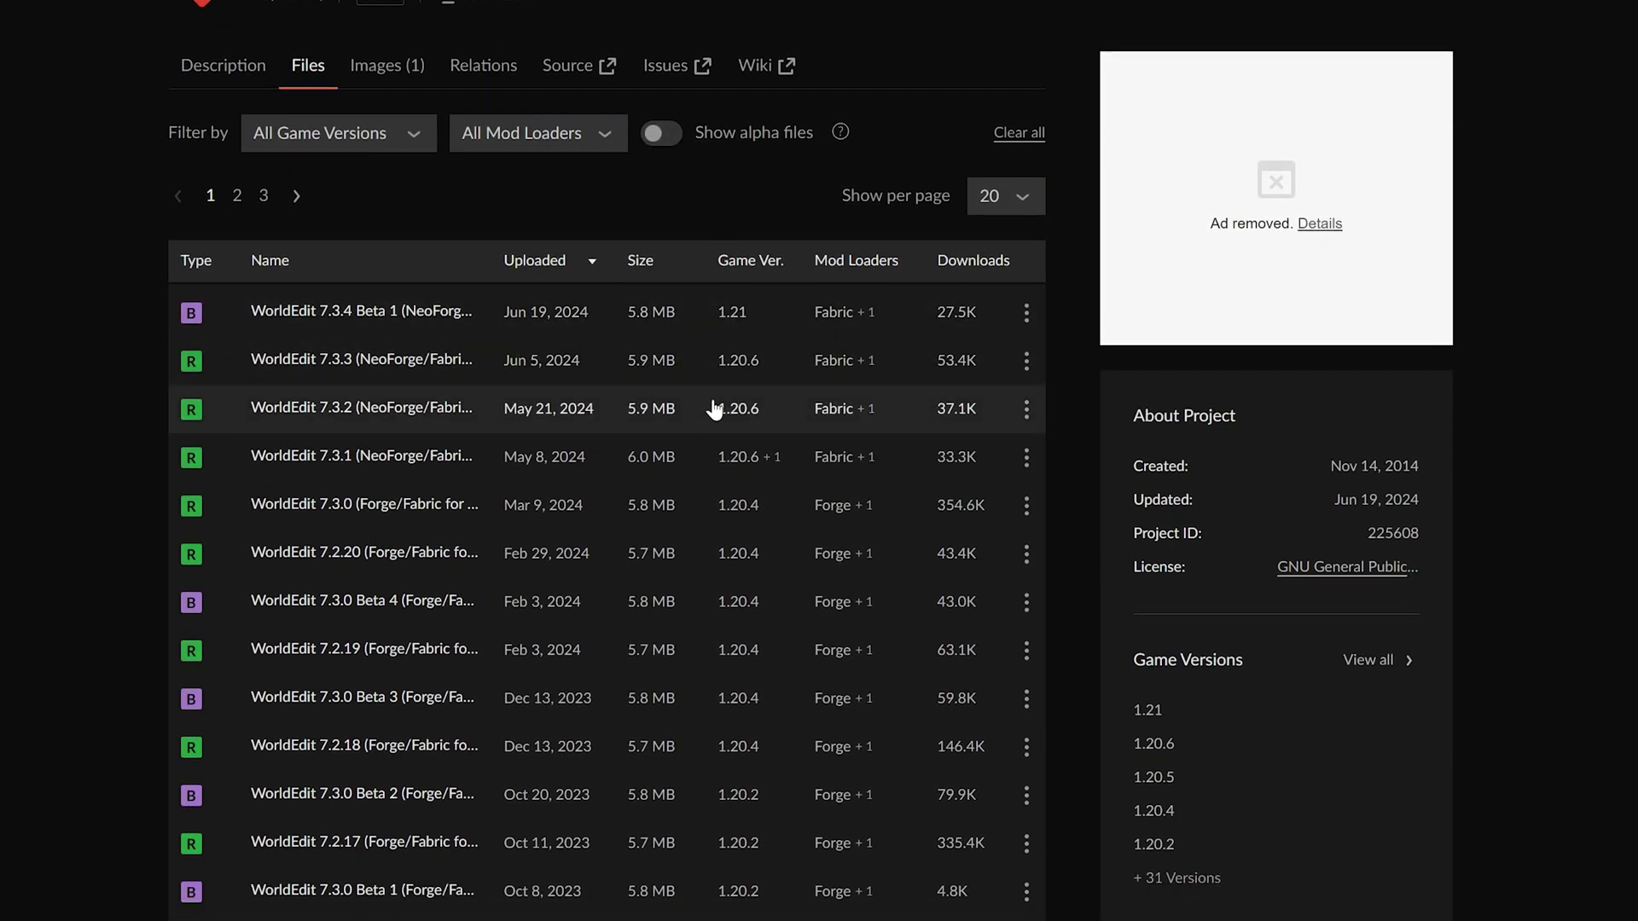
pyautogui.click(370, 141)
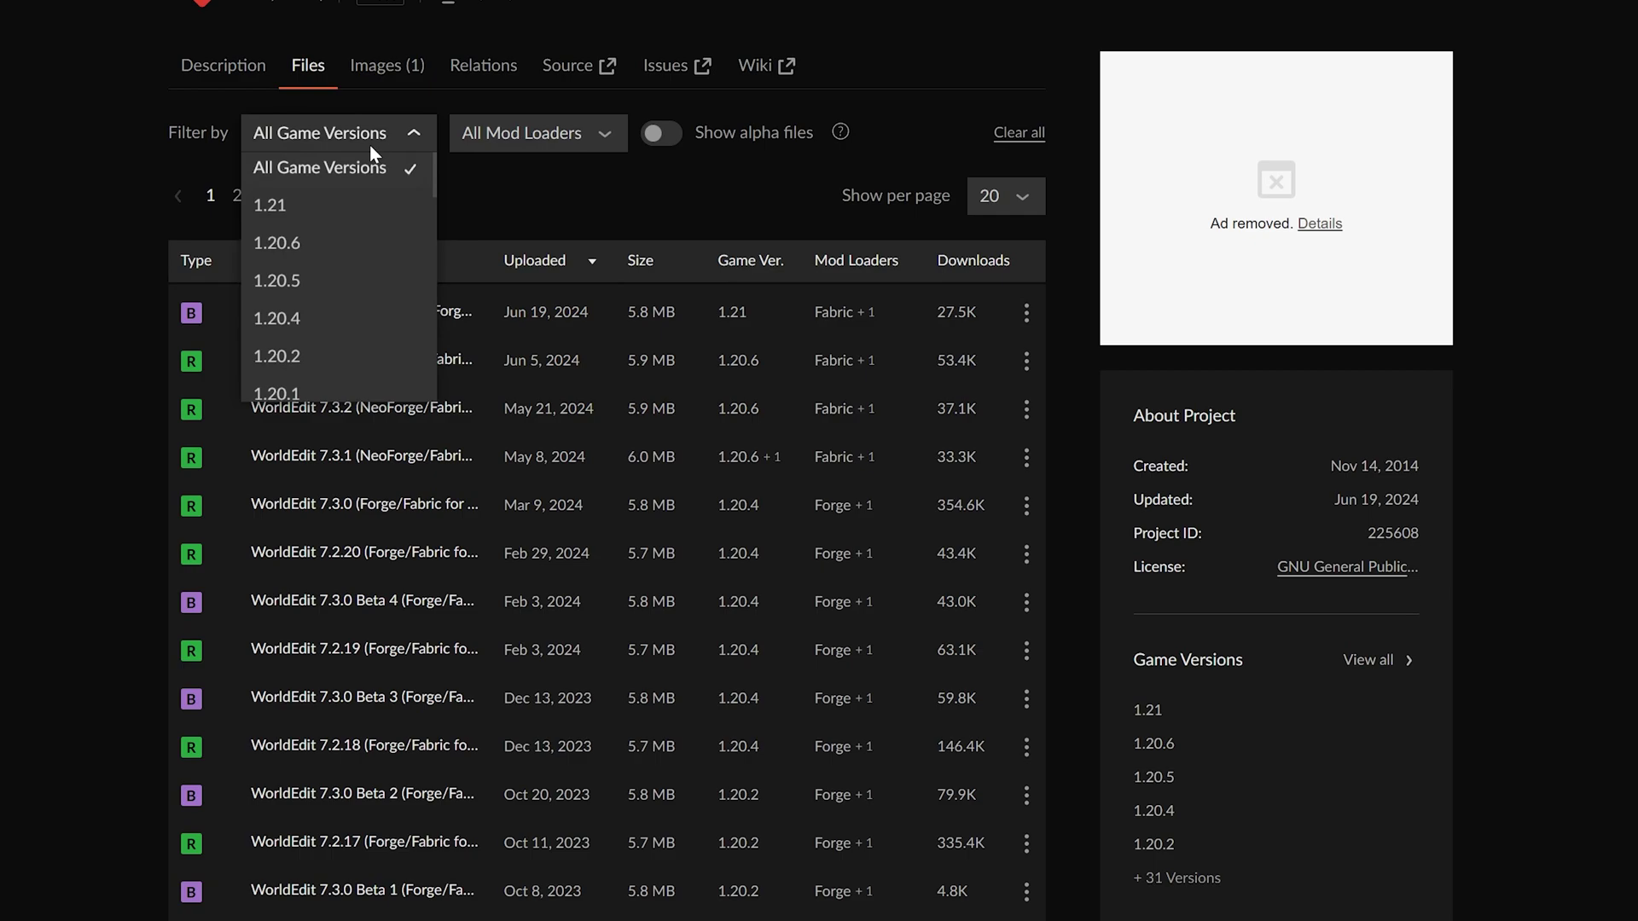
pyautogui.click(359, 205)
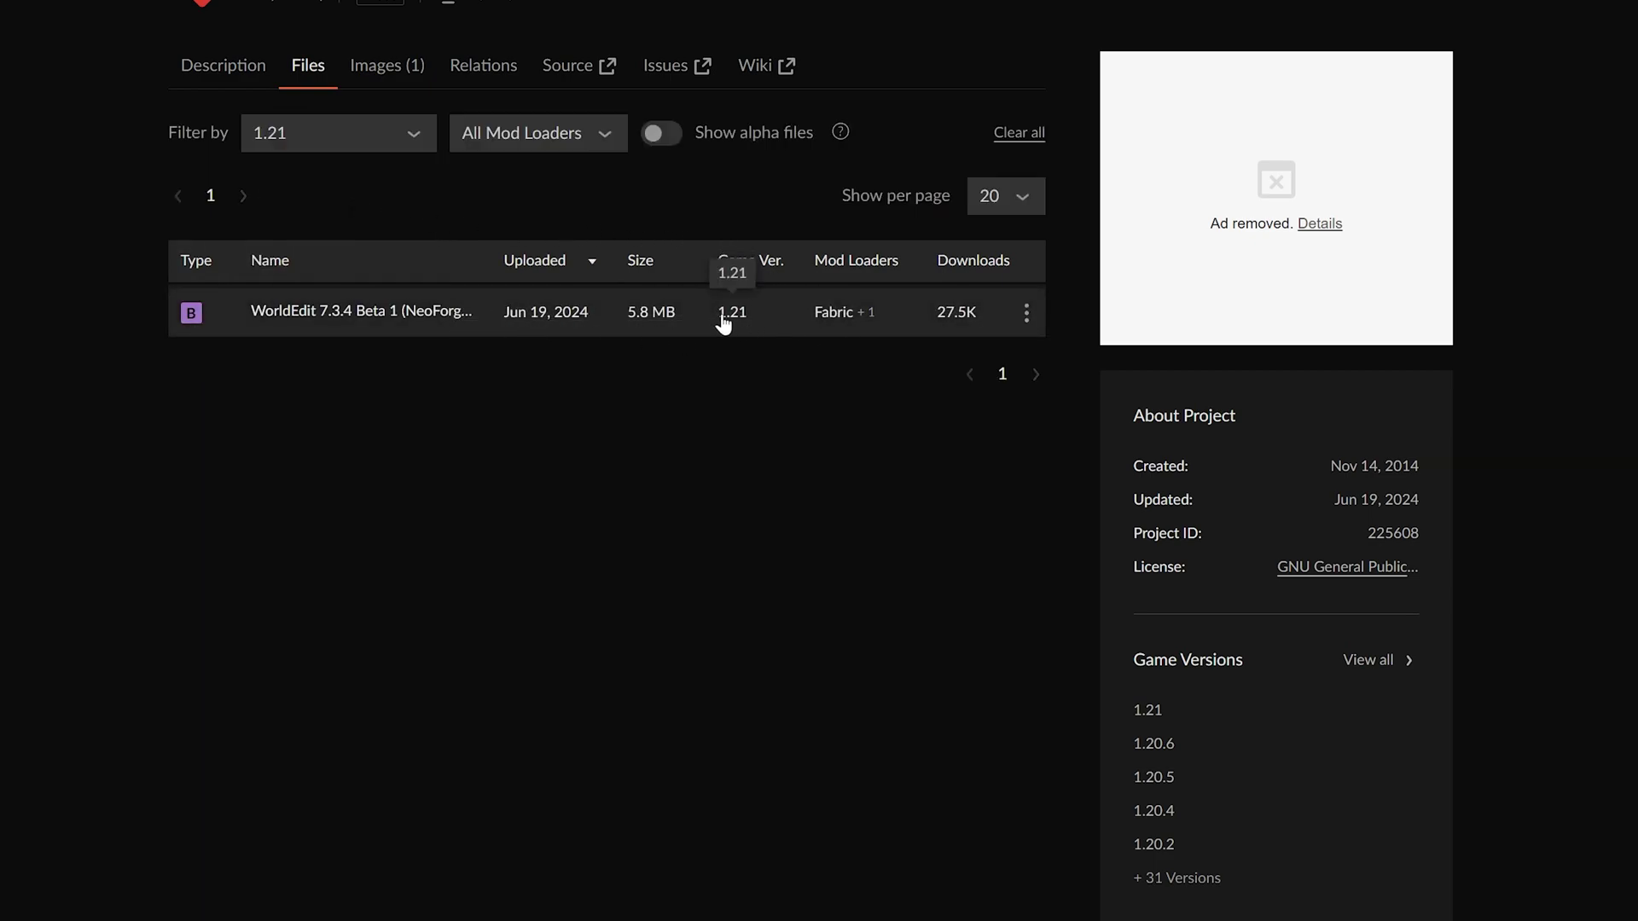
pyautogui.moveTo(819, 319)
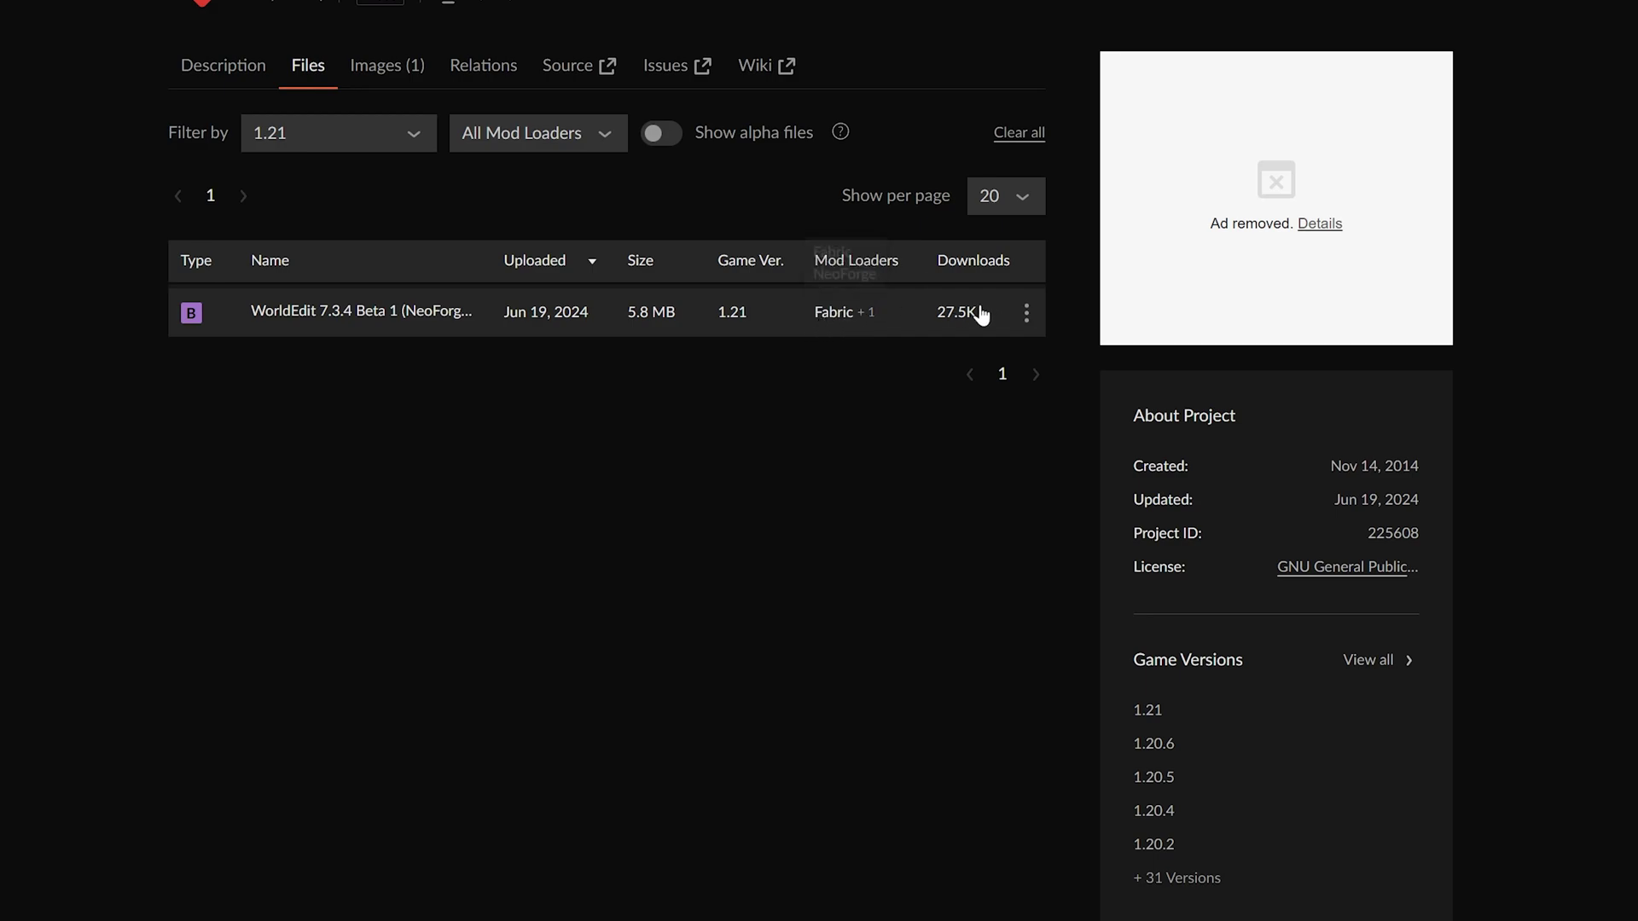
pyautogui.click(1027, 313)
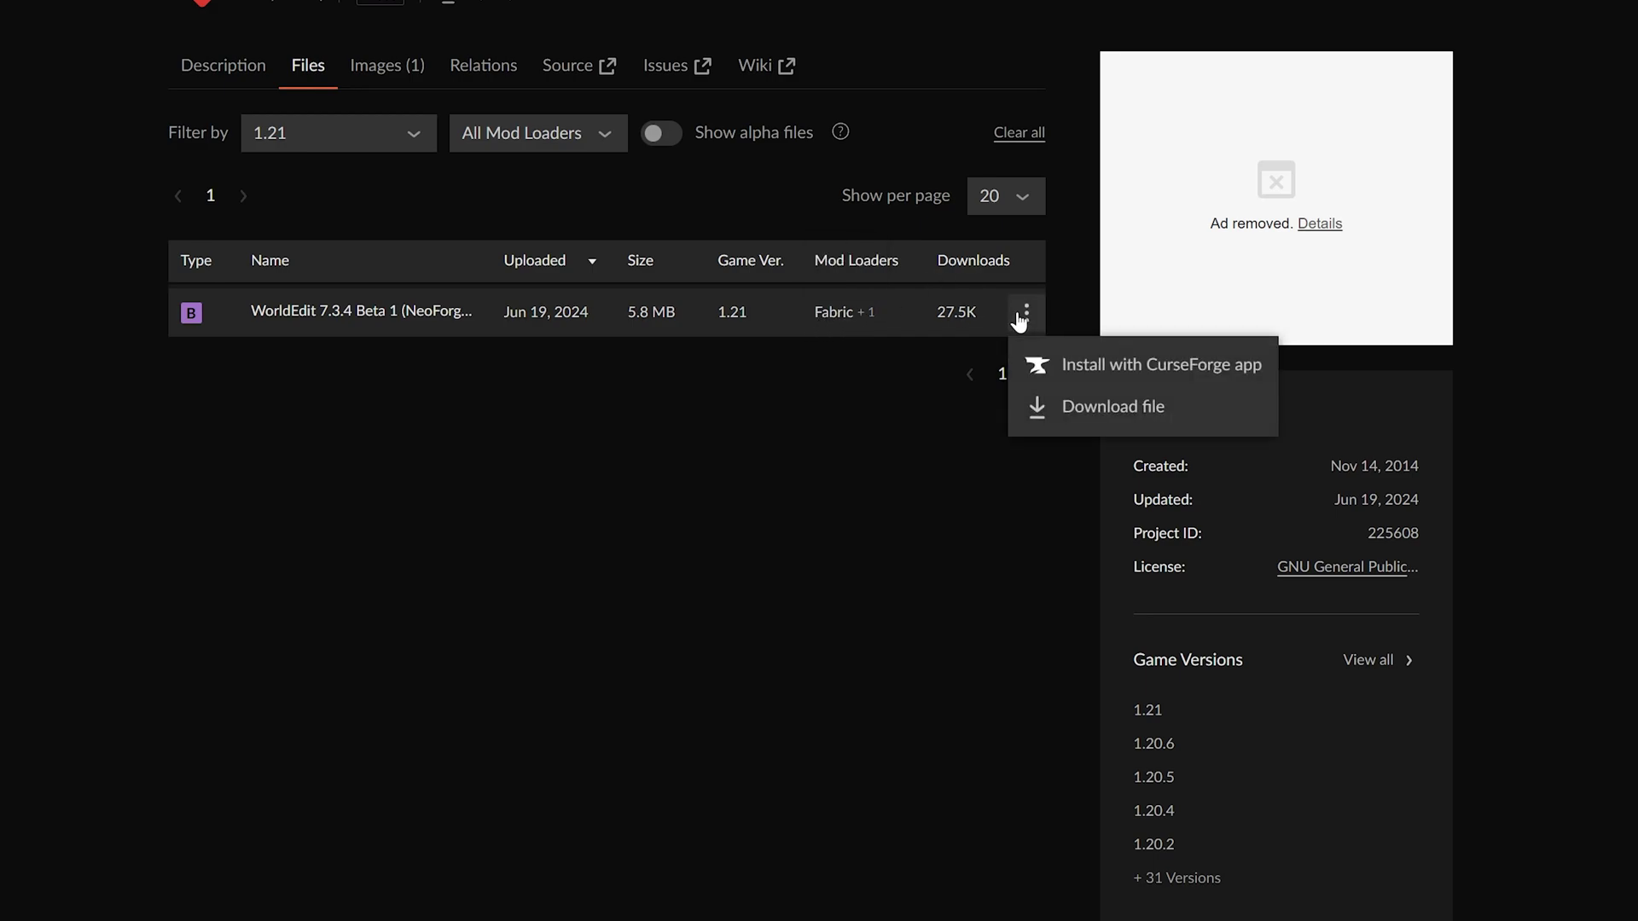
pyautogui.click(1101, 406)
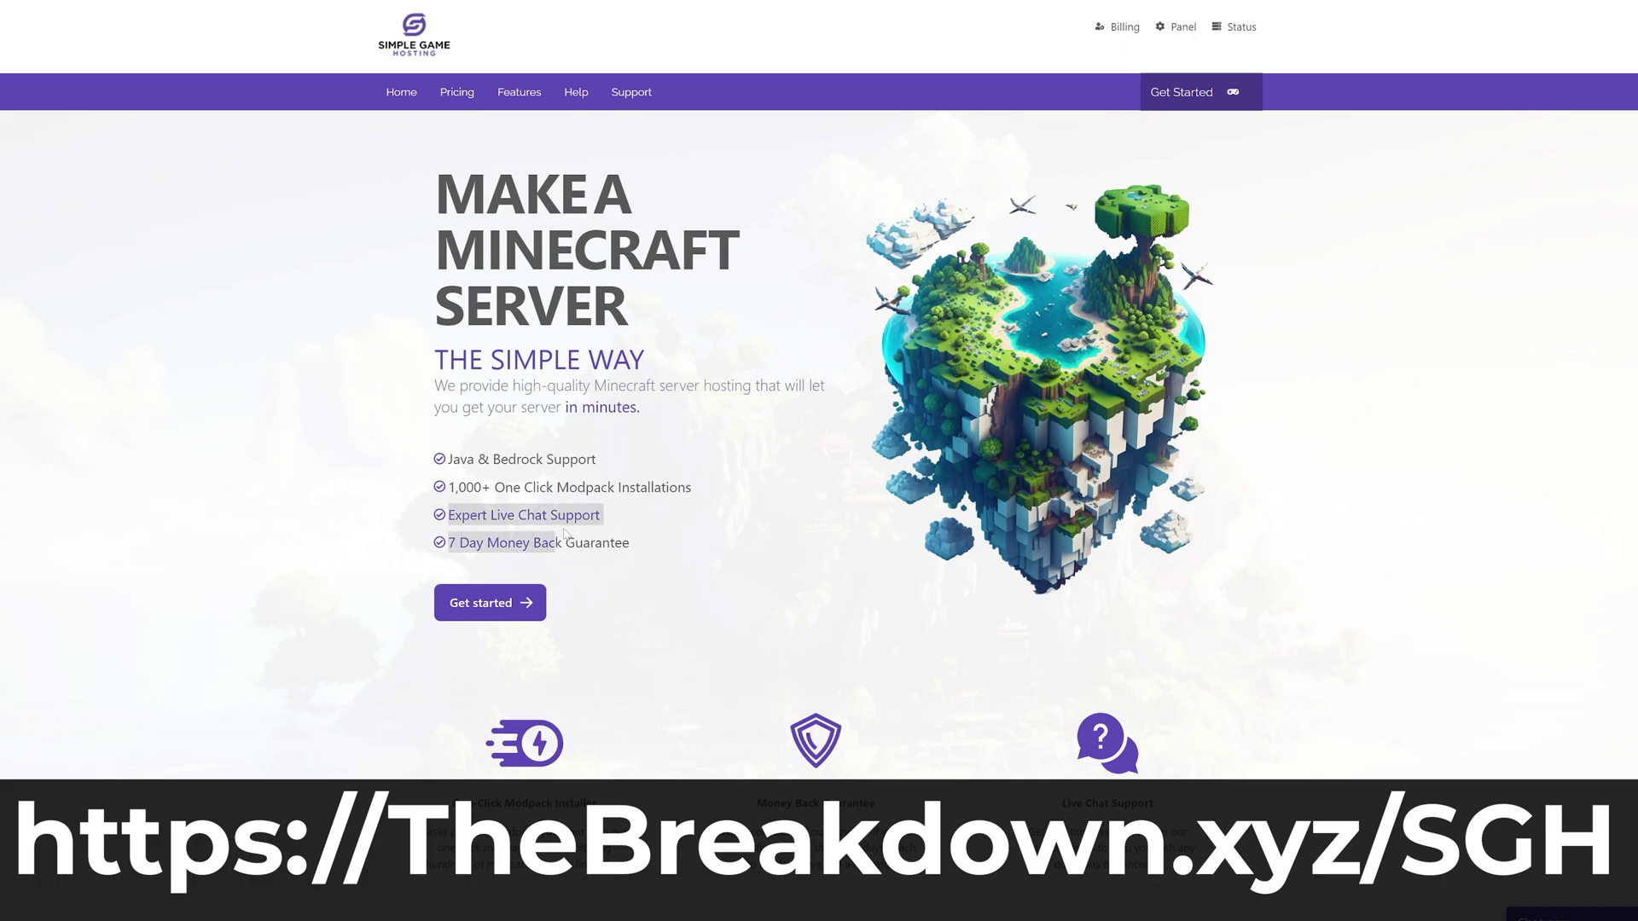
# Review Simple Game Hosting's features, search its CurseForge modpacks for Pix, and check the help article on adding mods to a Minecraft server.
pyautogui.scroll(-4, 611, 518)
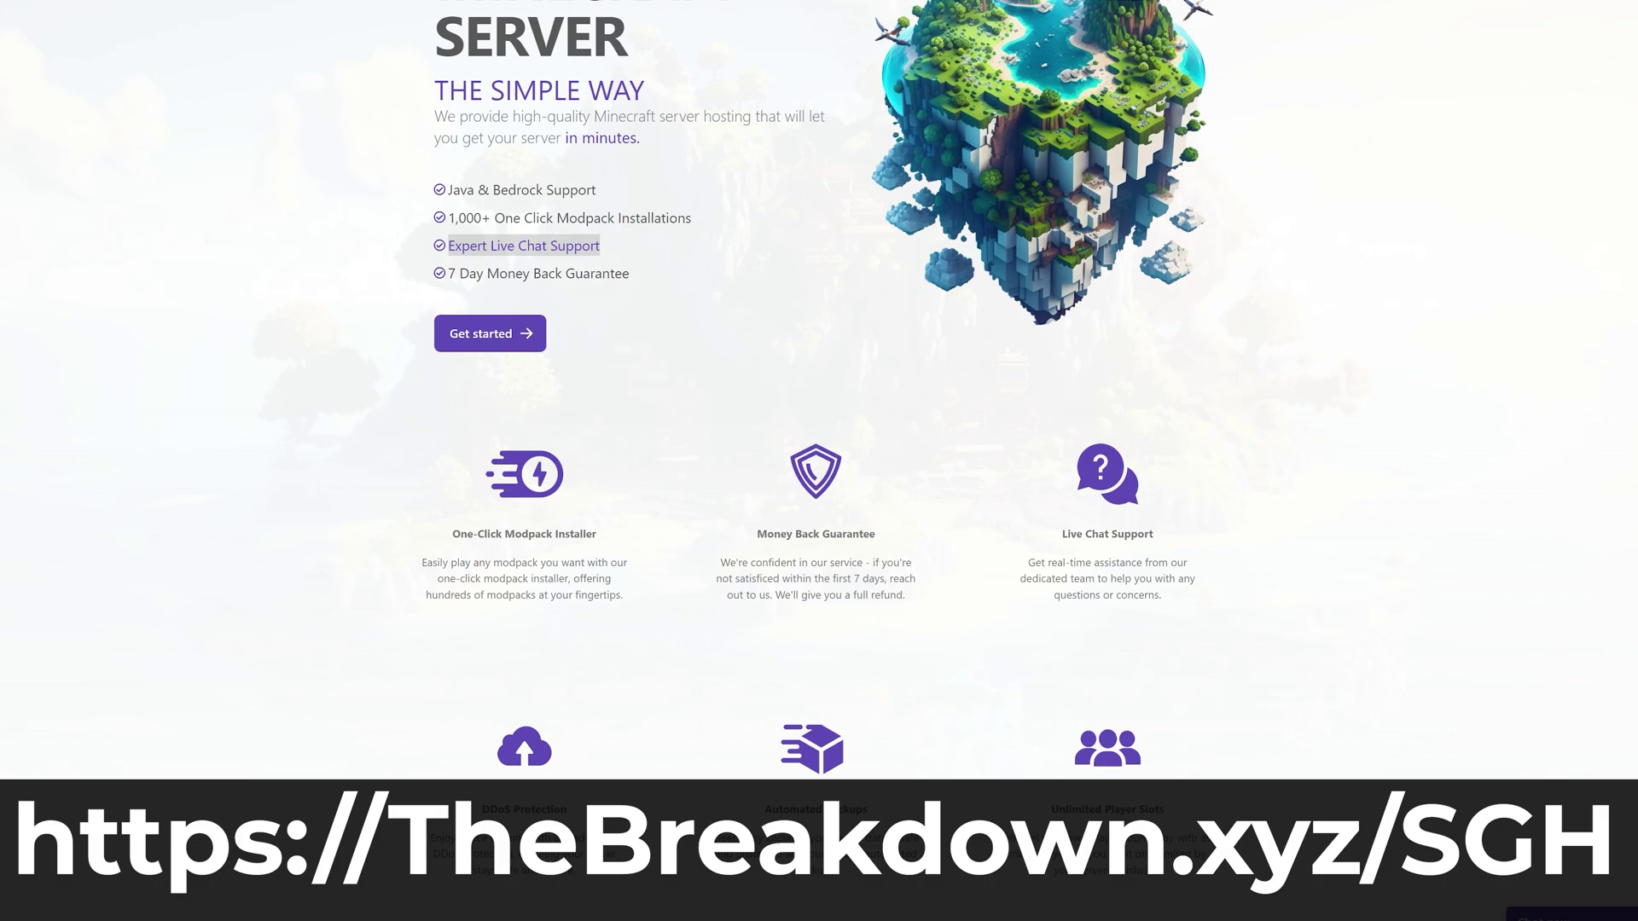
pyautogui.moveTo(453, 452); pyautogui.dragTo(601, 455)
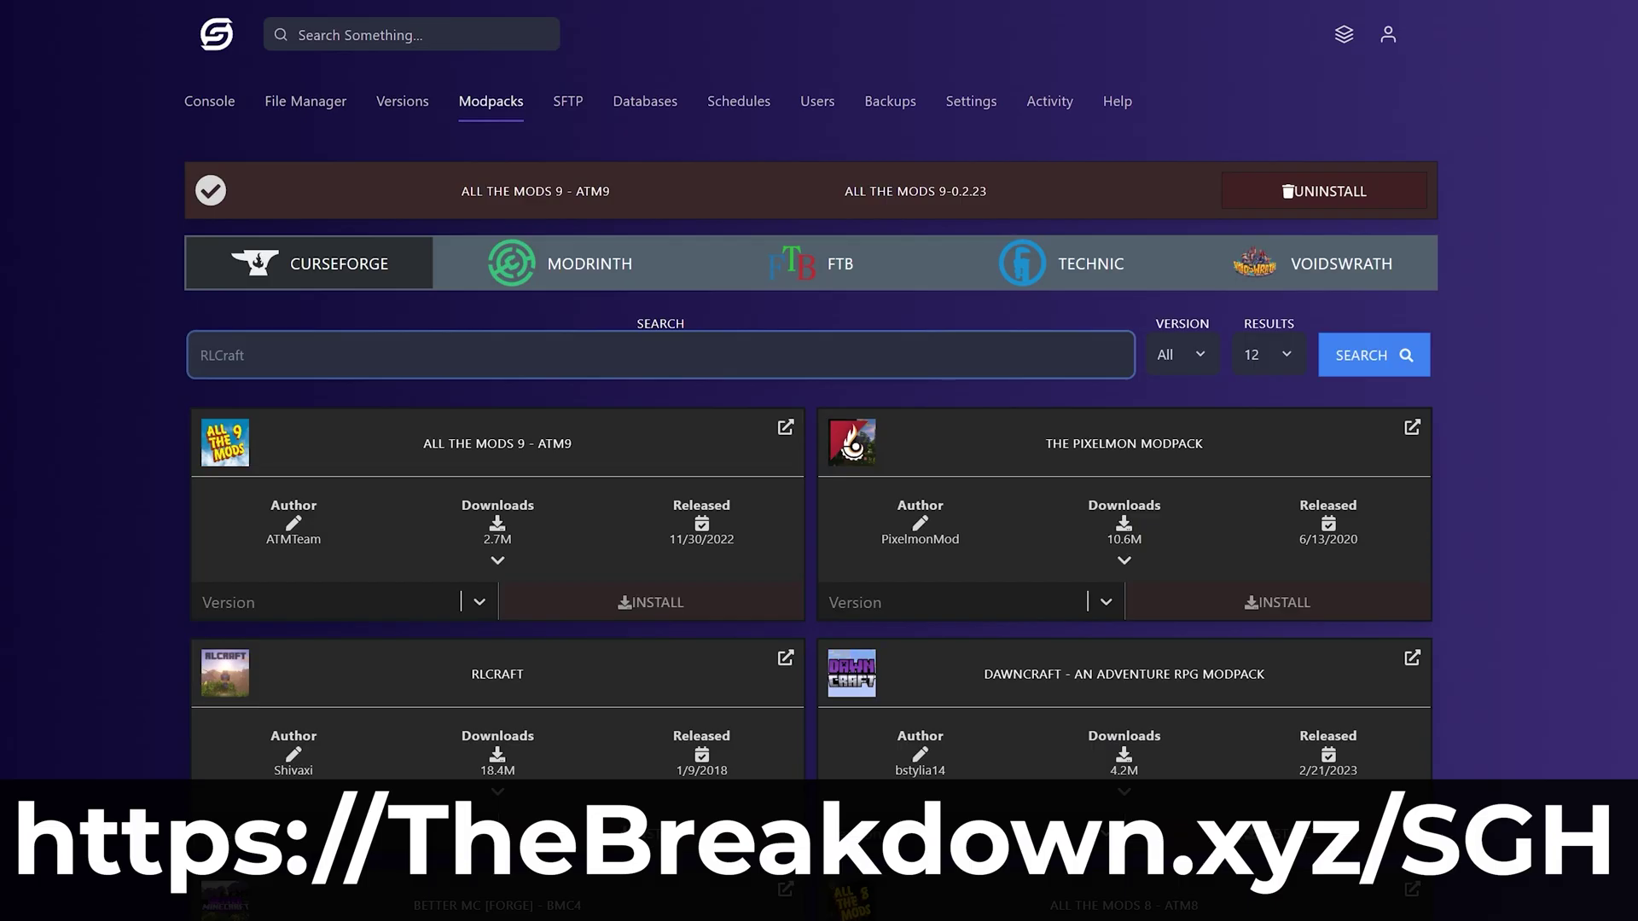
pyautogui.write('Pixelmon')
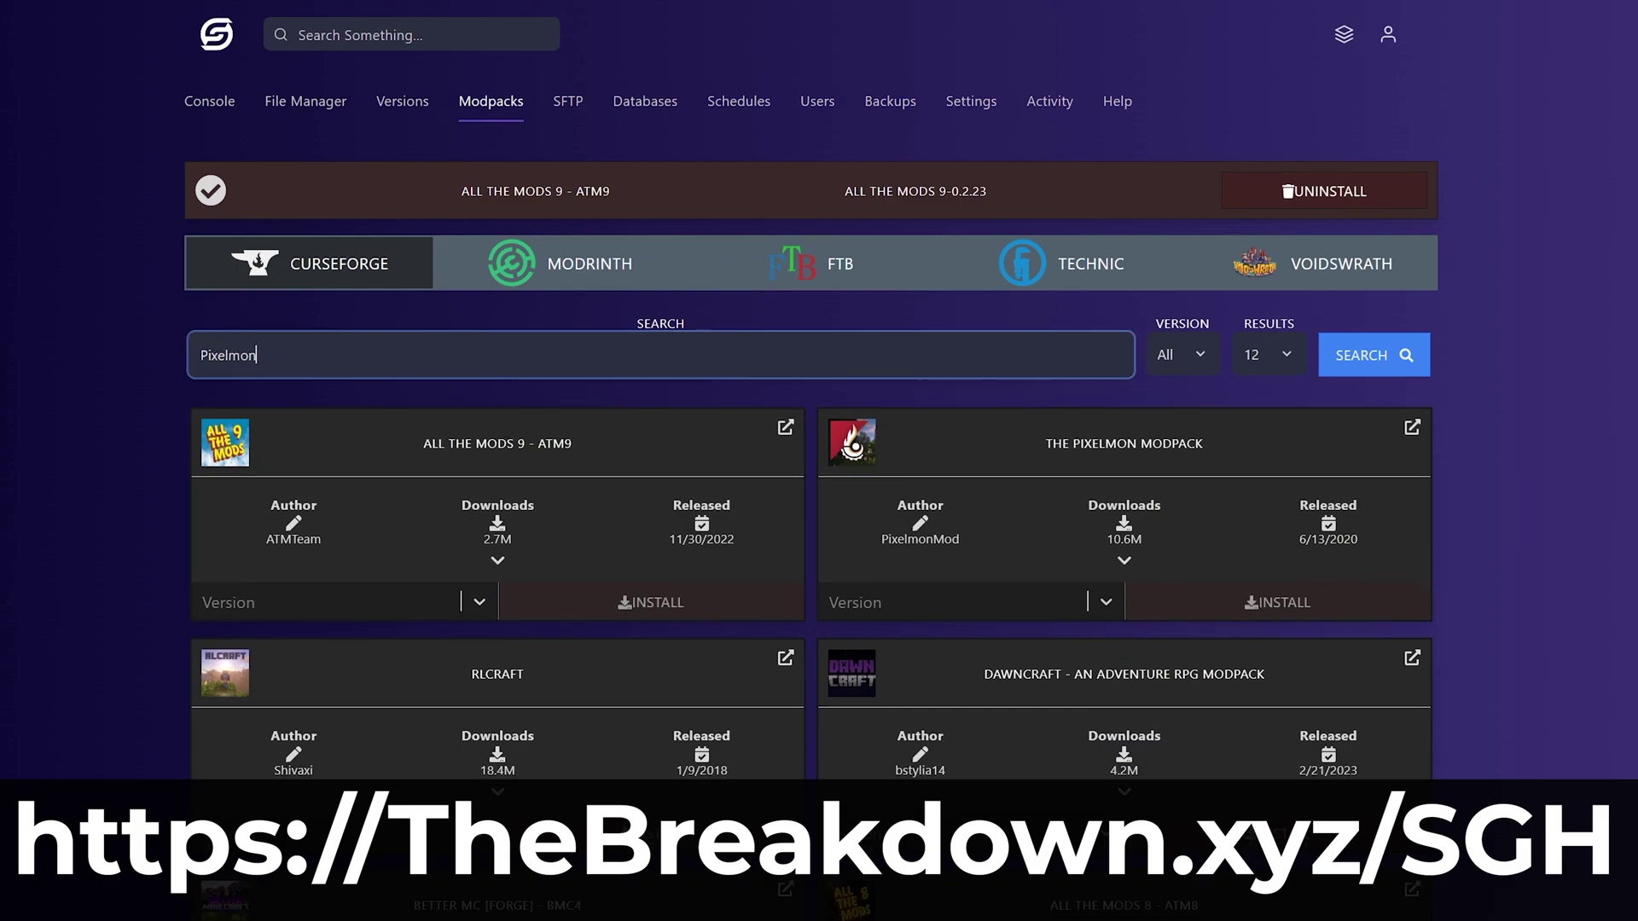
pyautogui.press('Return')
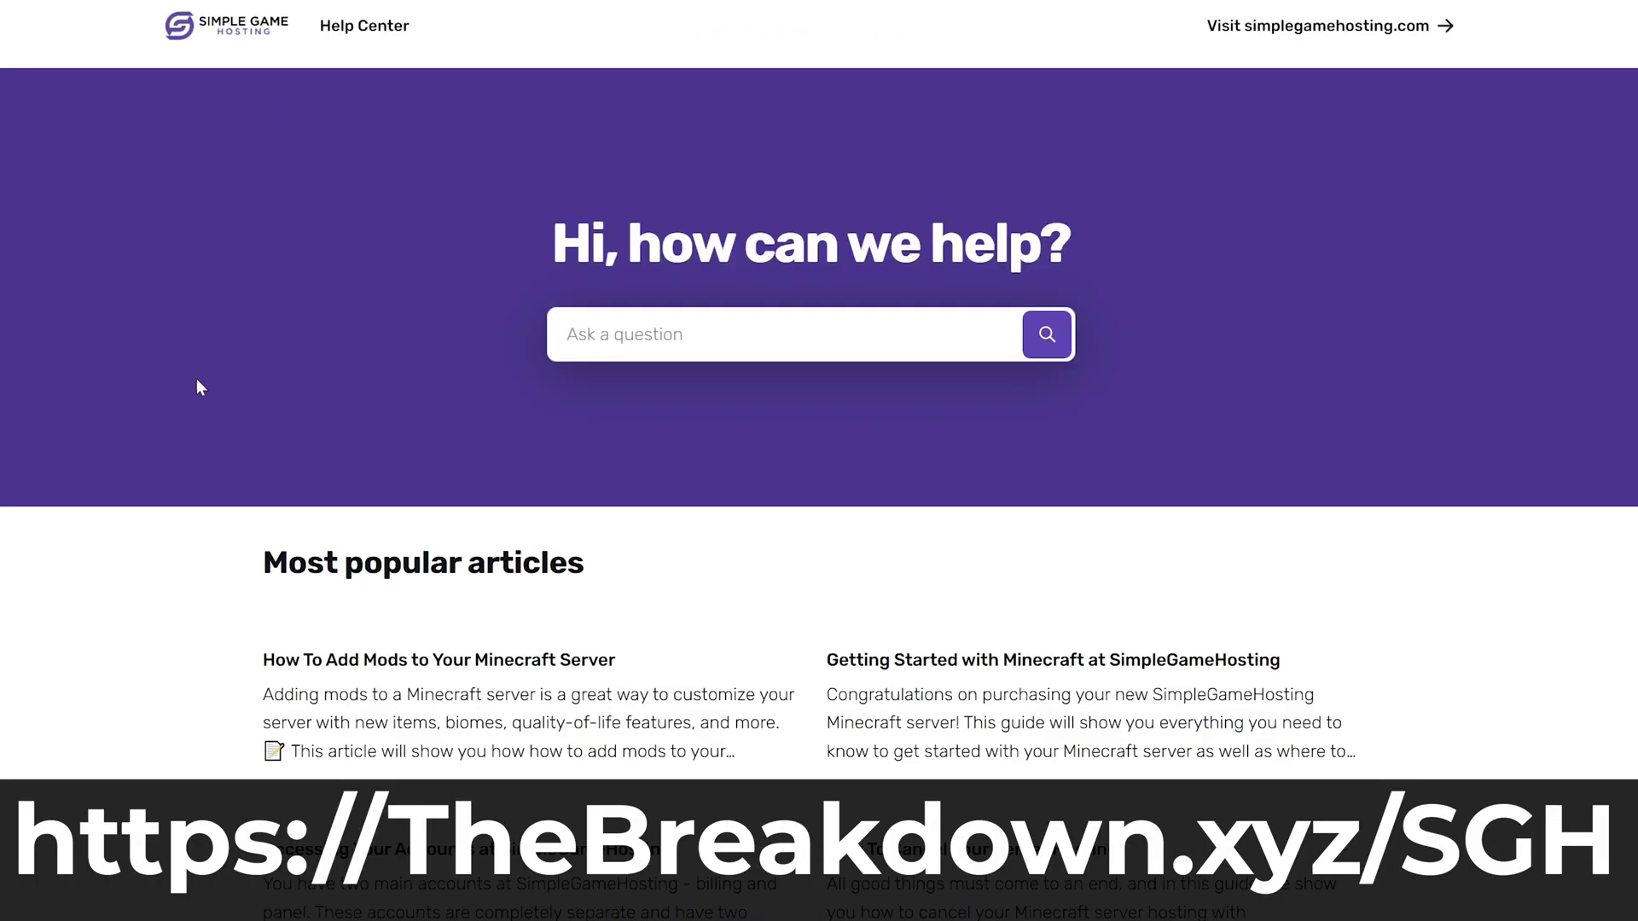
pyautogui.click(358, 674)
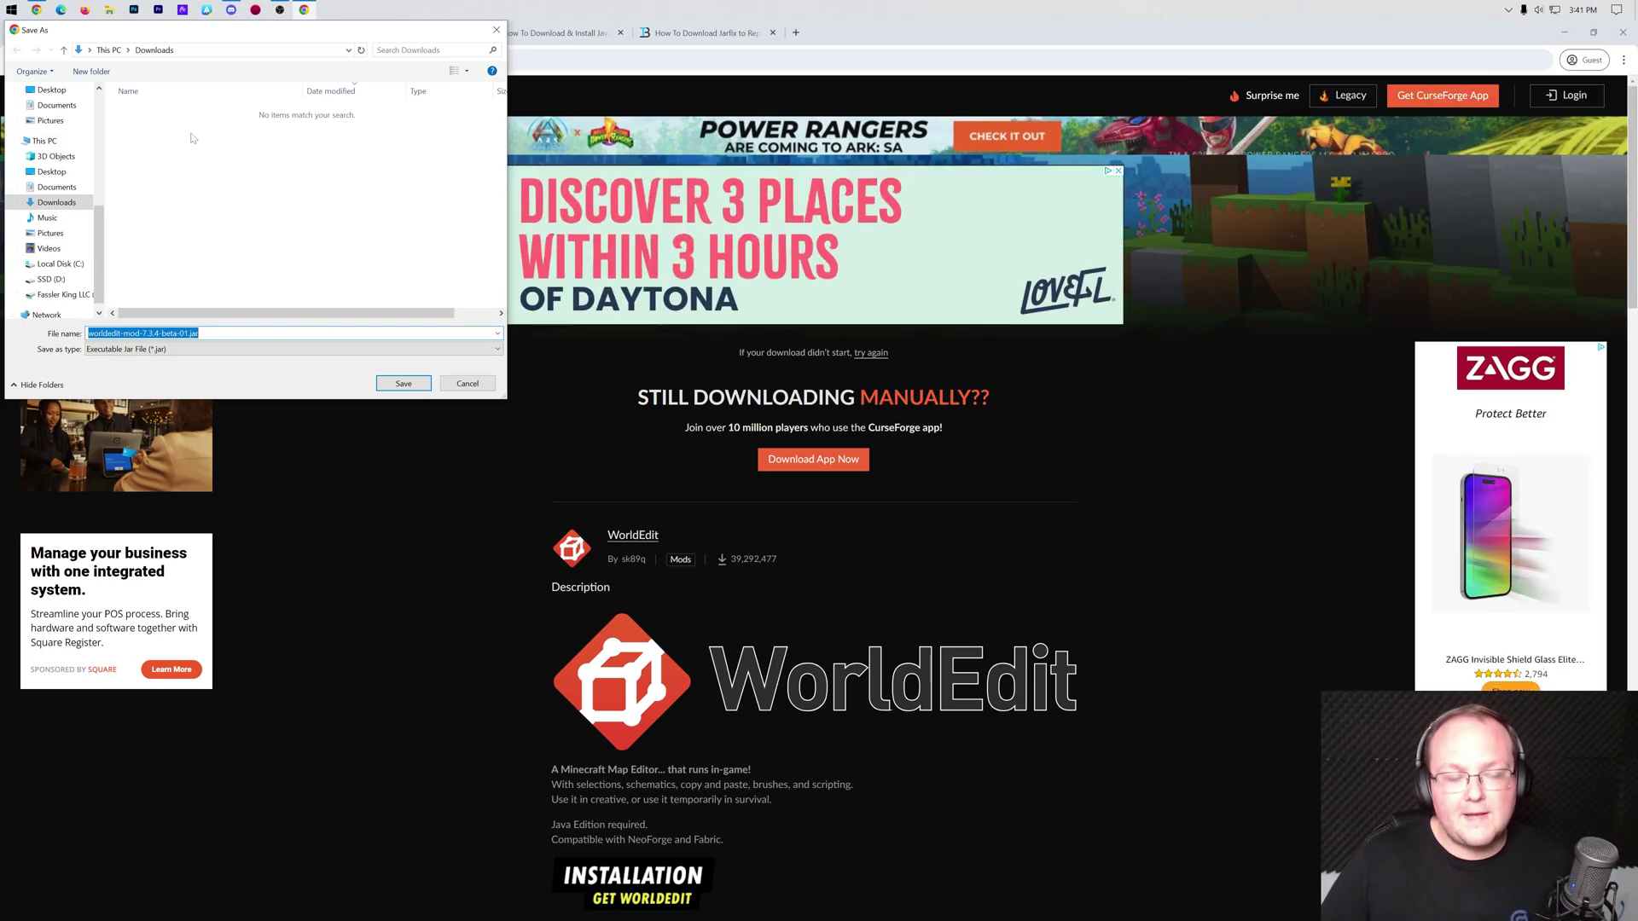
# Save worldedit-mod-7.3.4-beta-01.jar in the Downloads folder.
pyautogui.click(402, 384)
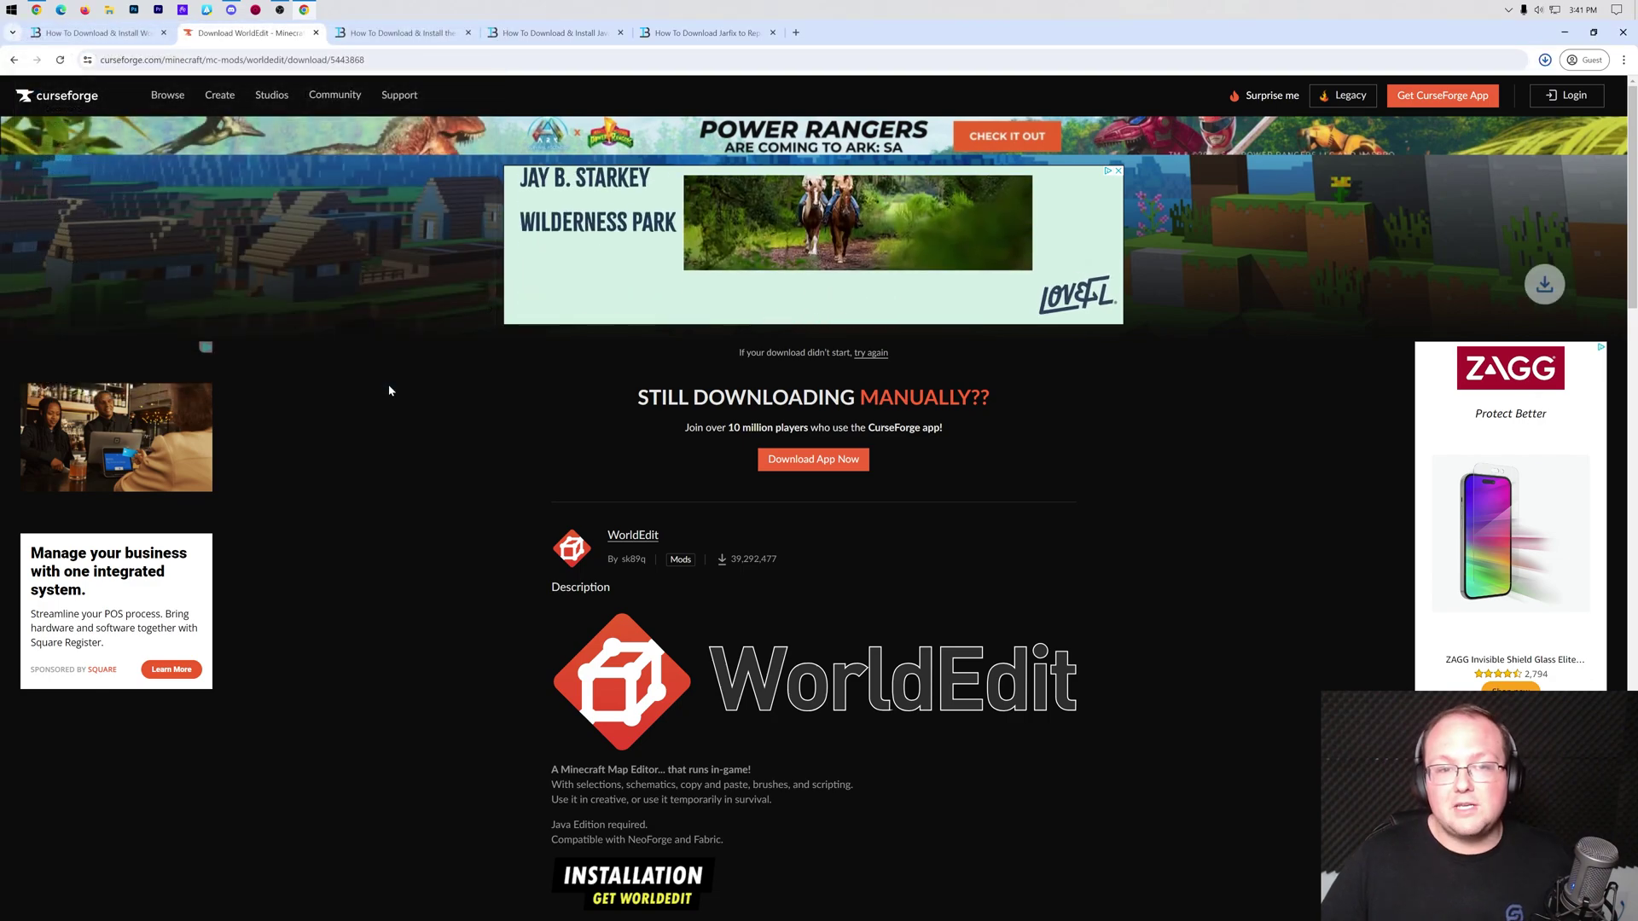
# Download the universal Fabric installer from the Fabric guide's download link and save fabric-installer-1.0.1.jar in the Downloads folder.
pyautogui.click(406, 34)
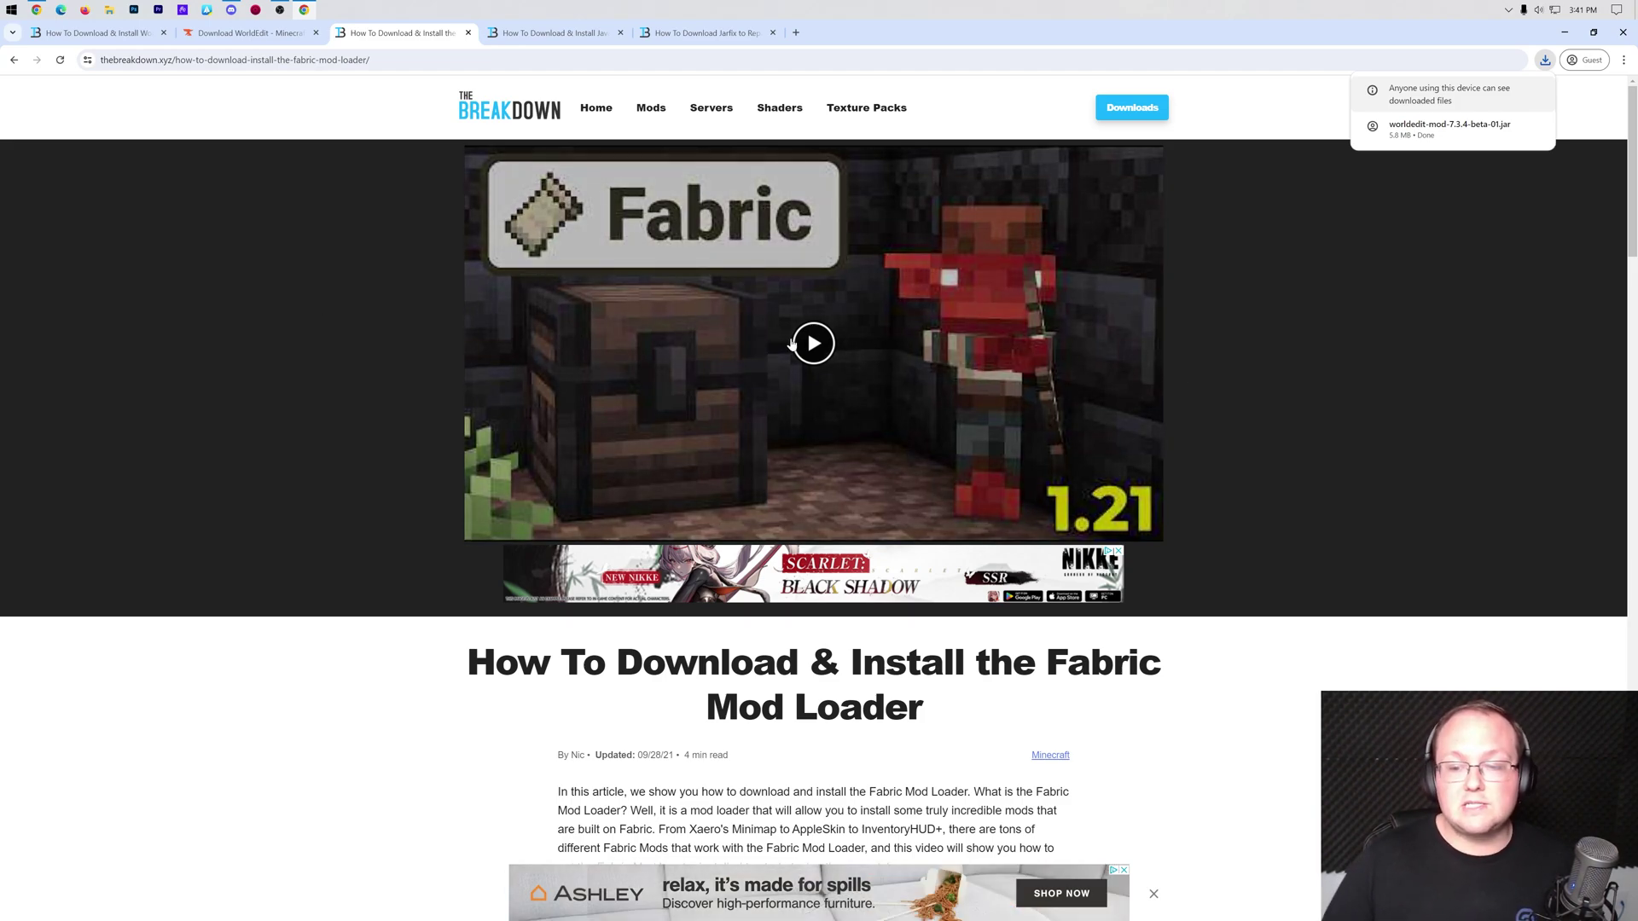
pyautogui.scroll(-7, 1277, 392)
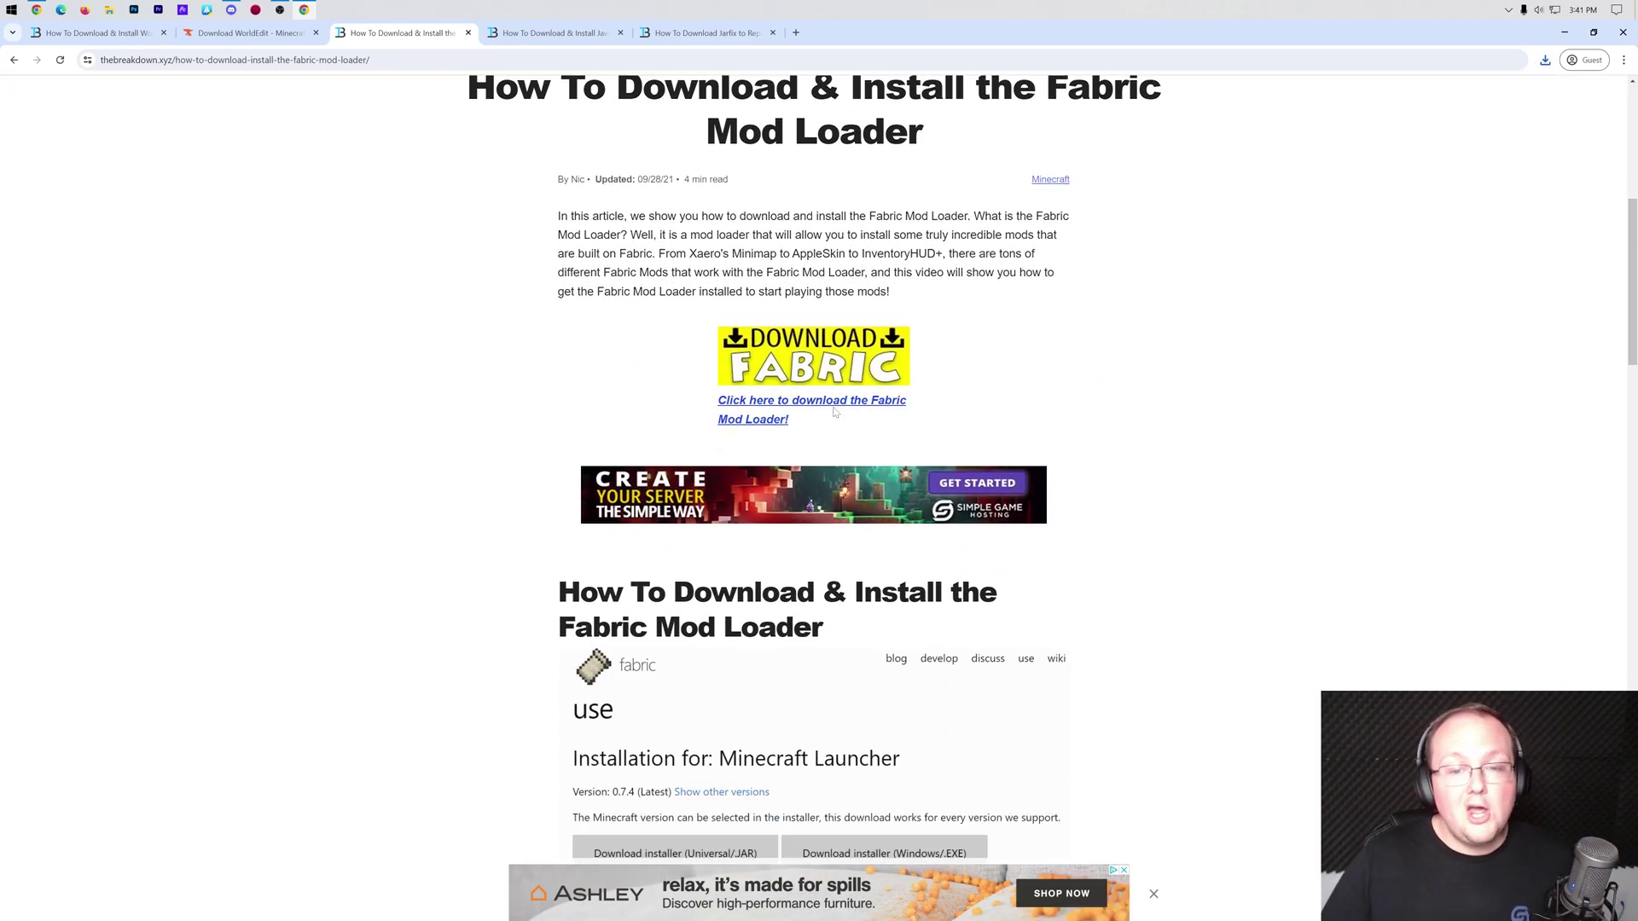
pyautogui.click(755, 351)
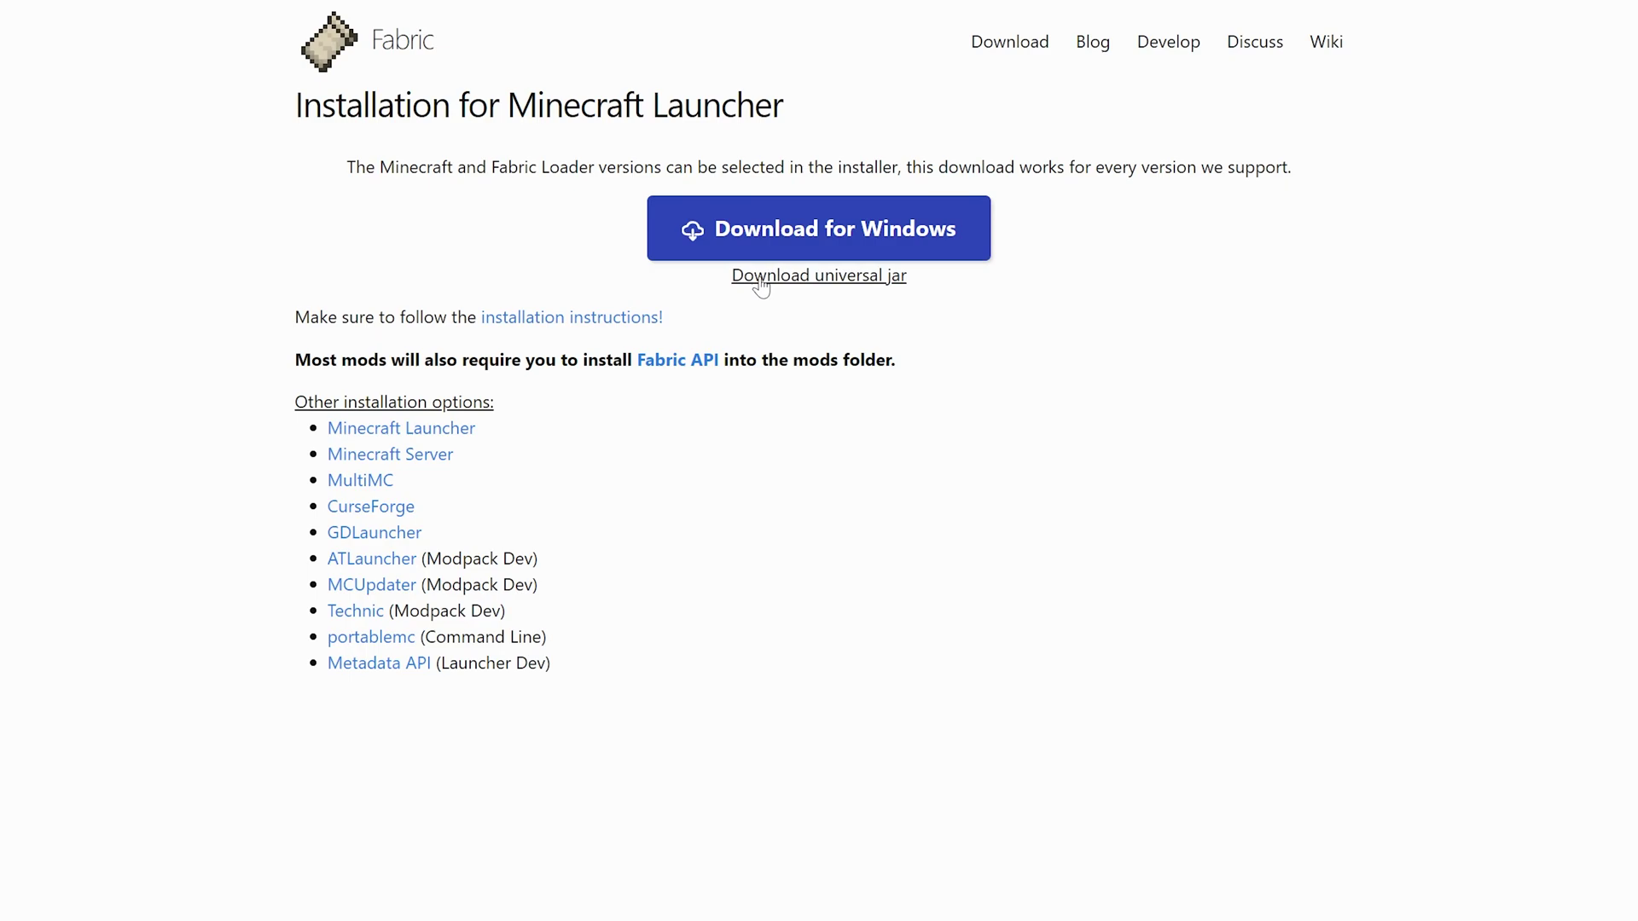
pyautogui.click(805, 285)
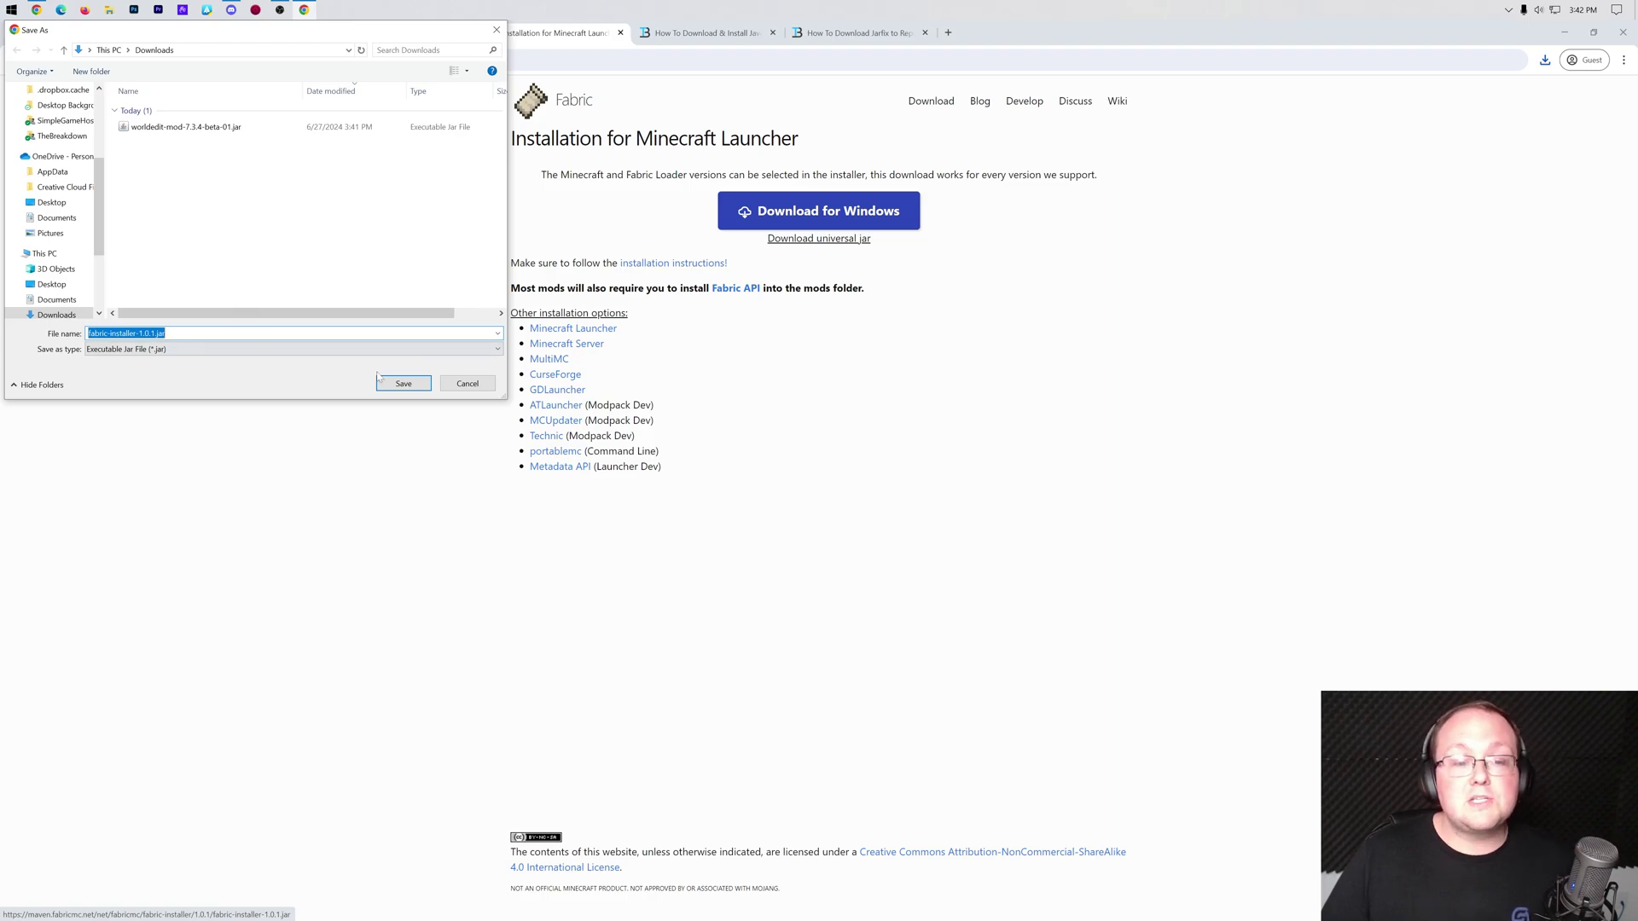
pyautogui.click(402, 384)
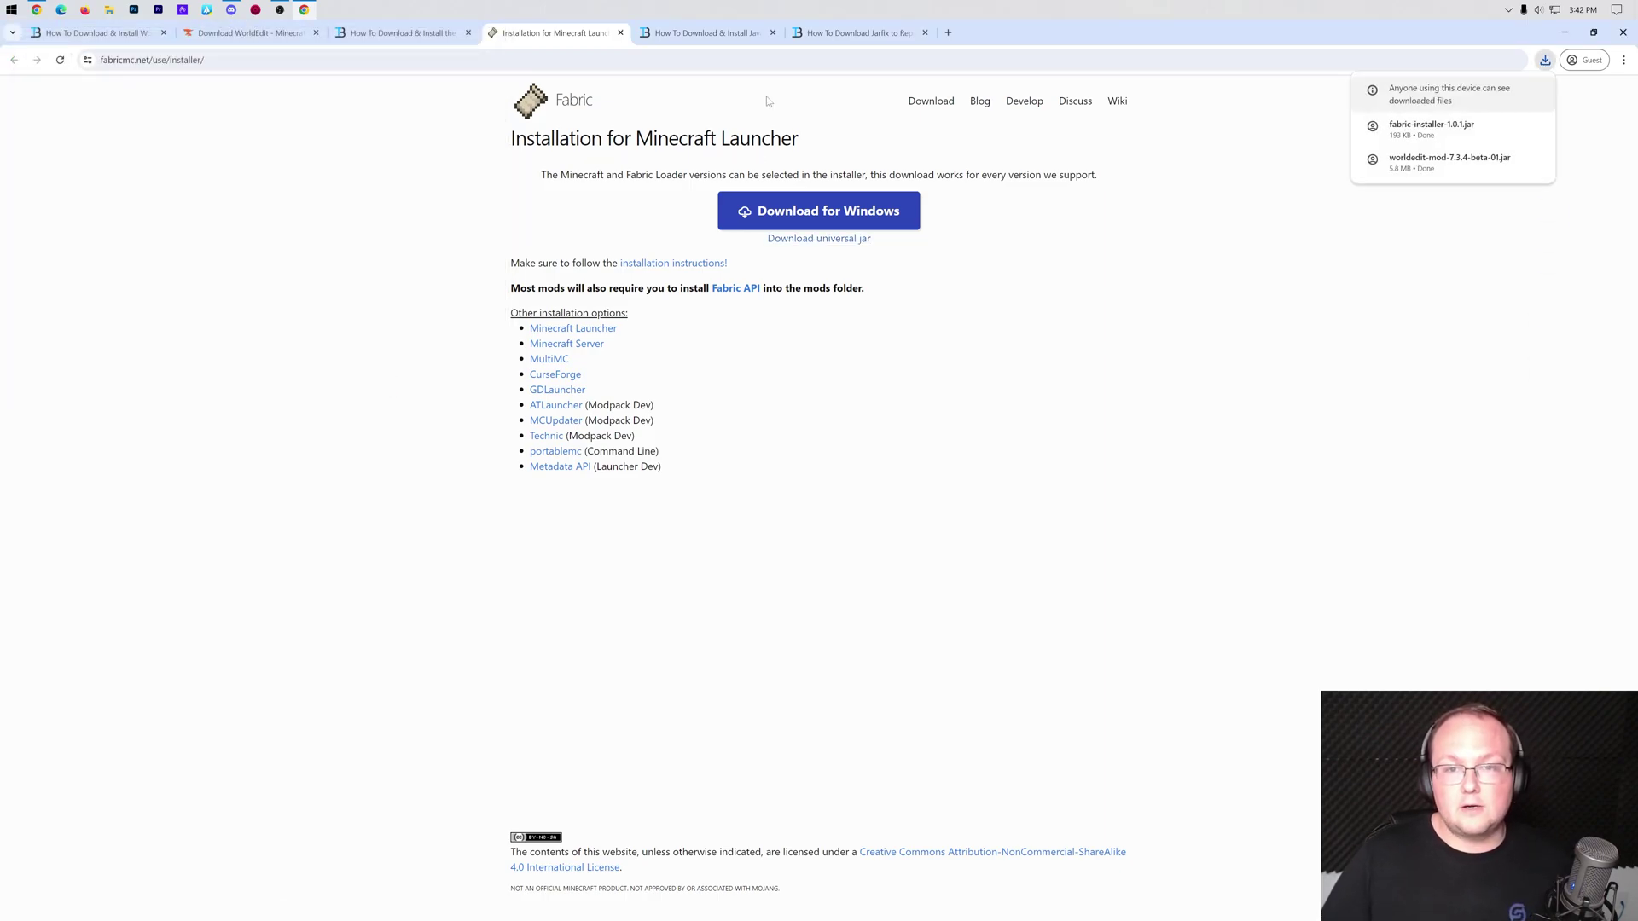
pyautogui.click(711, 39)
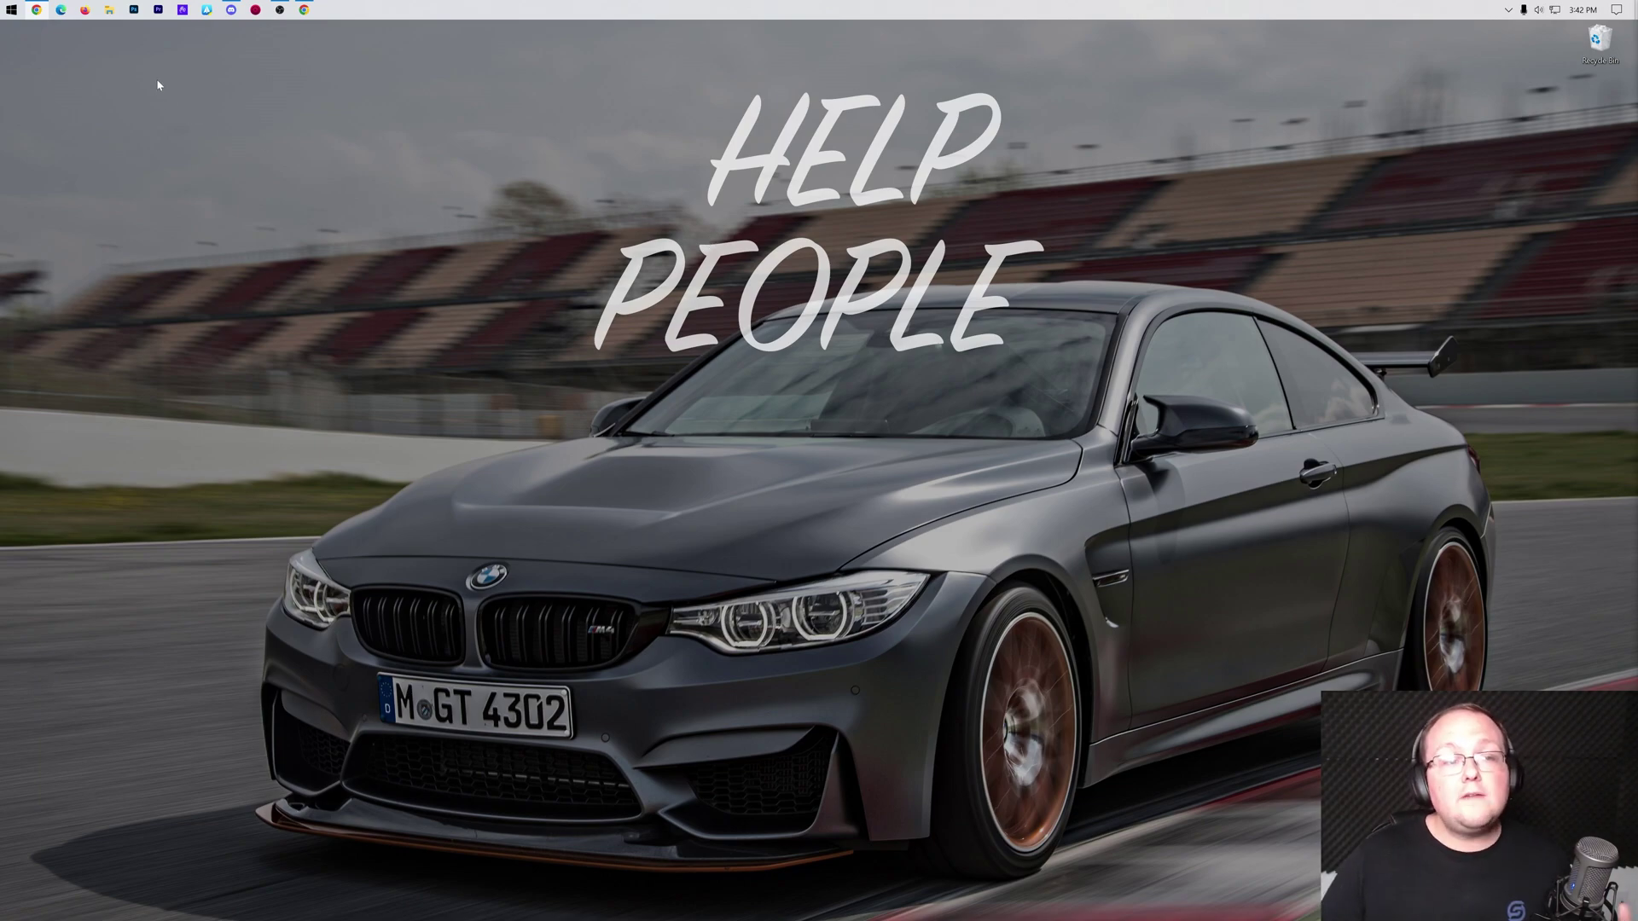
# Put the Fabric installer and WorldEdit jars on the desktop and try to open the installer with Java(TM) Platform SE binary.
pyautogui.click(111, 10)
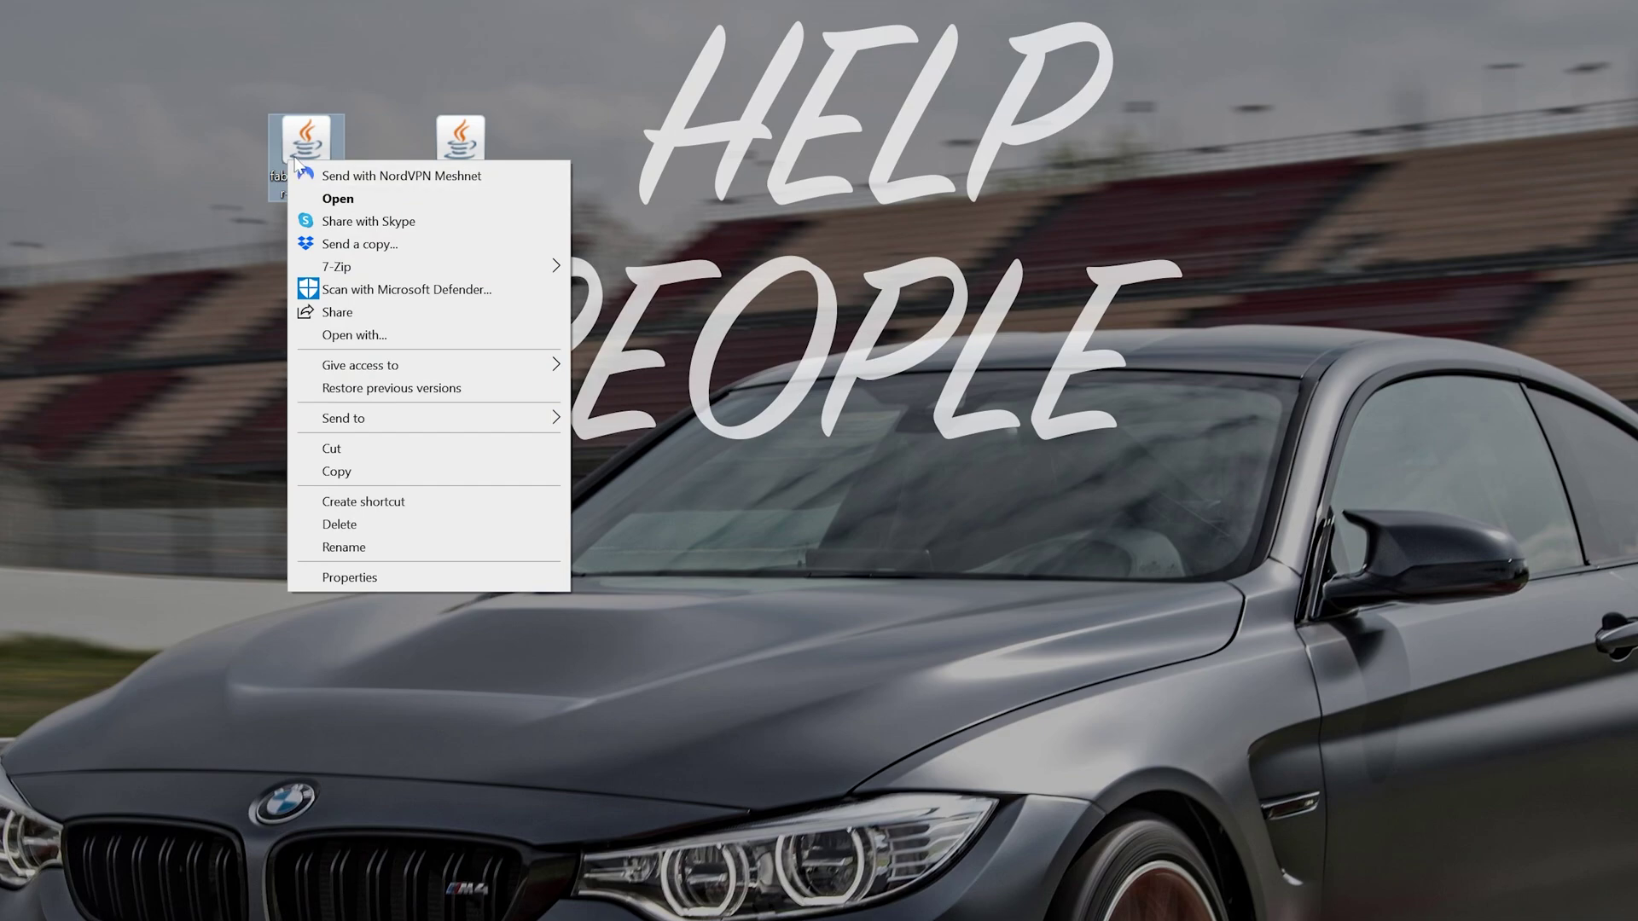
pyautogui.click(407, 337)
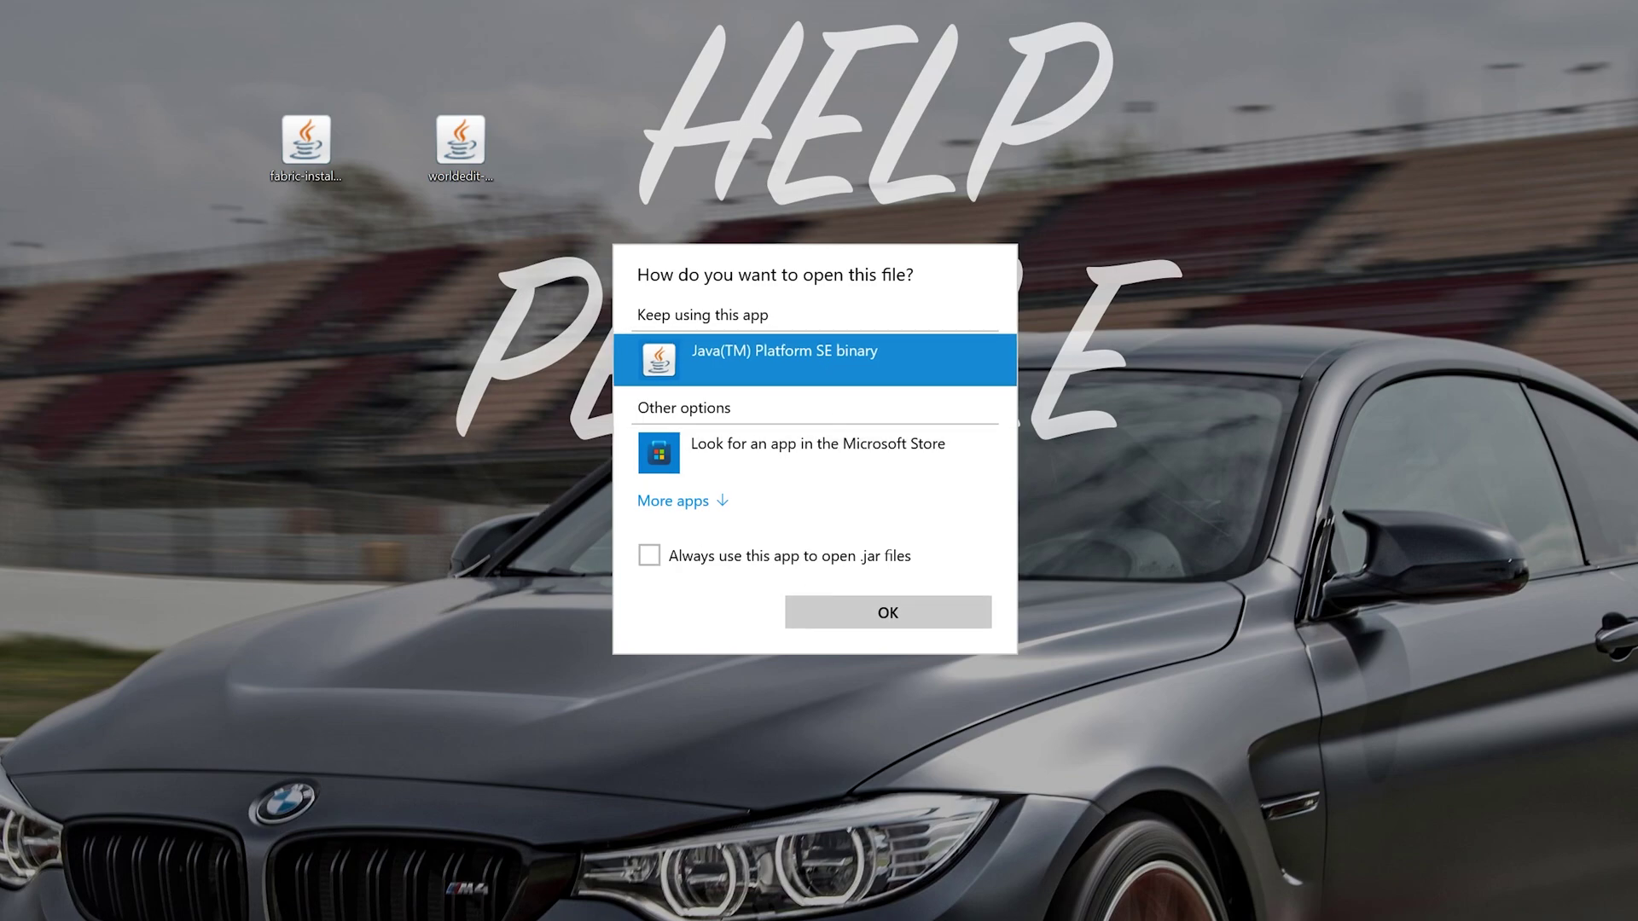
pyautogui.press('Return')
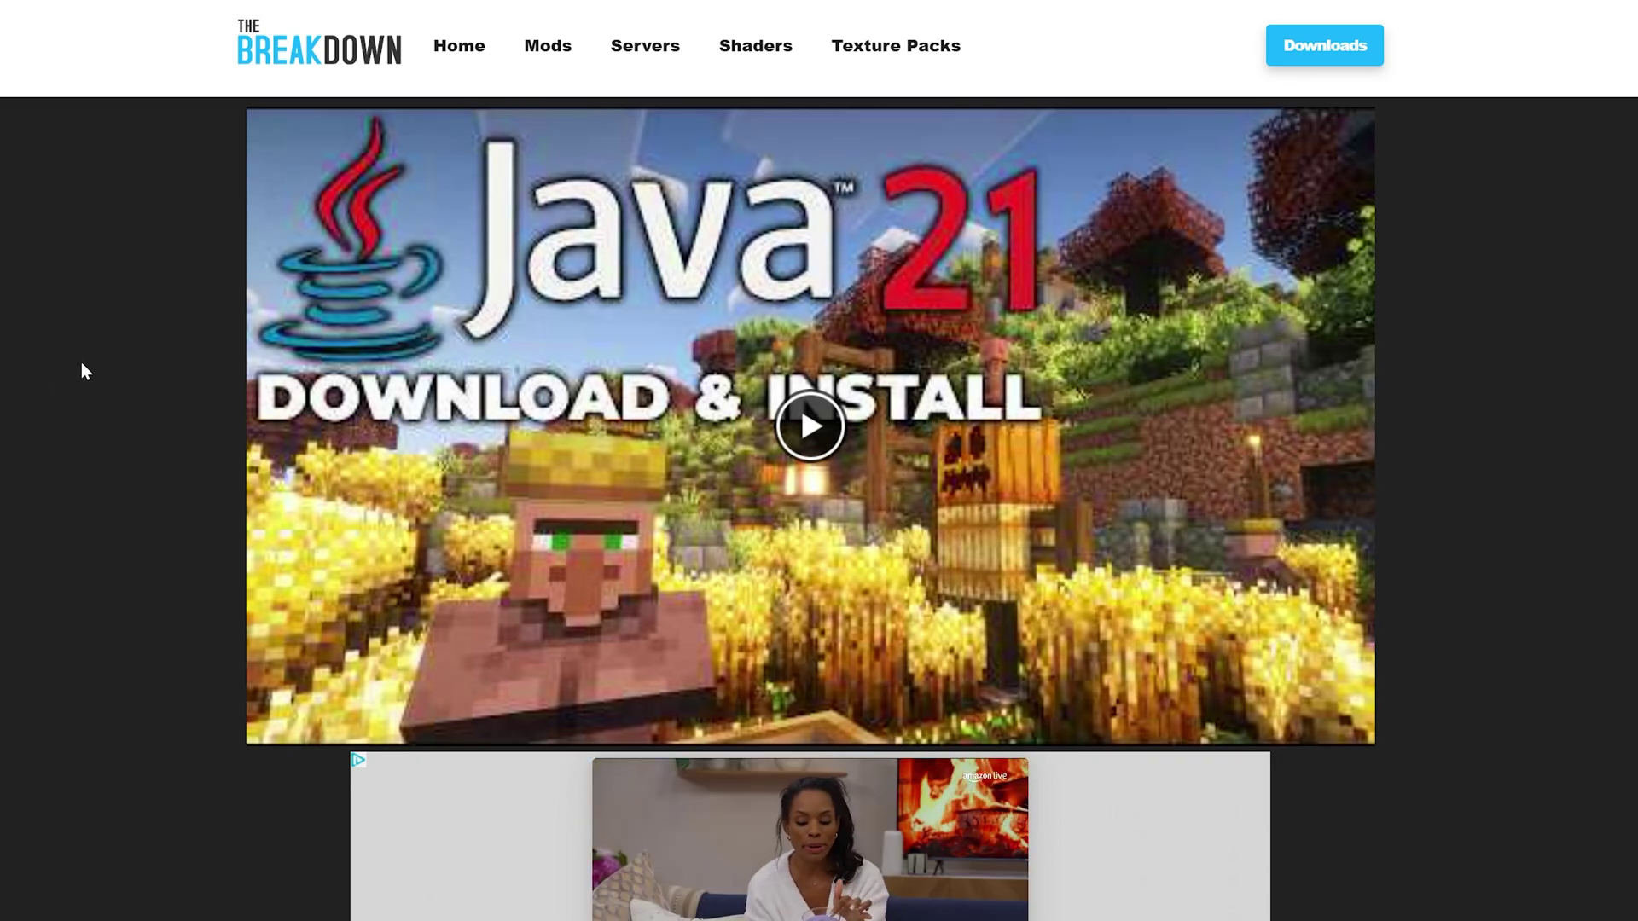
# Read through the guide on downloading and installing Java 21 for Minecraft mods and servers.
pyautogui.scroll(-3, 1404, 396)
pyautogui.scroll(-15, 1428, 411)
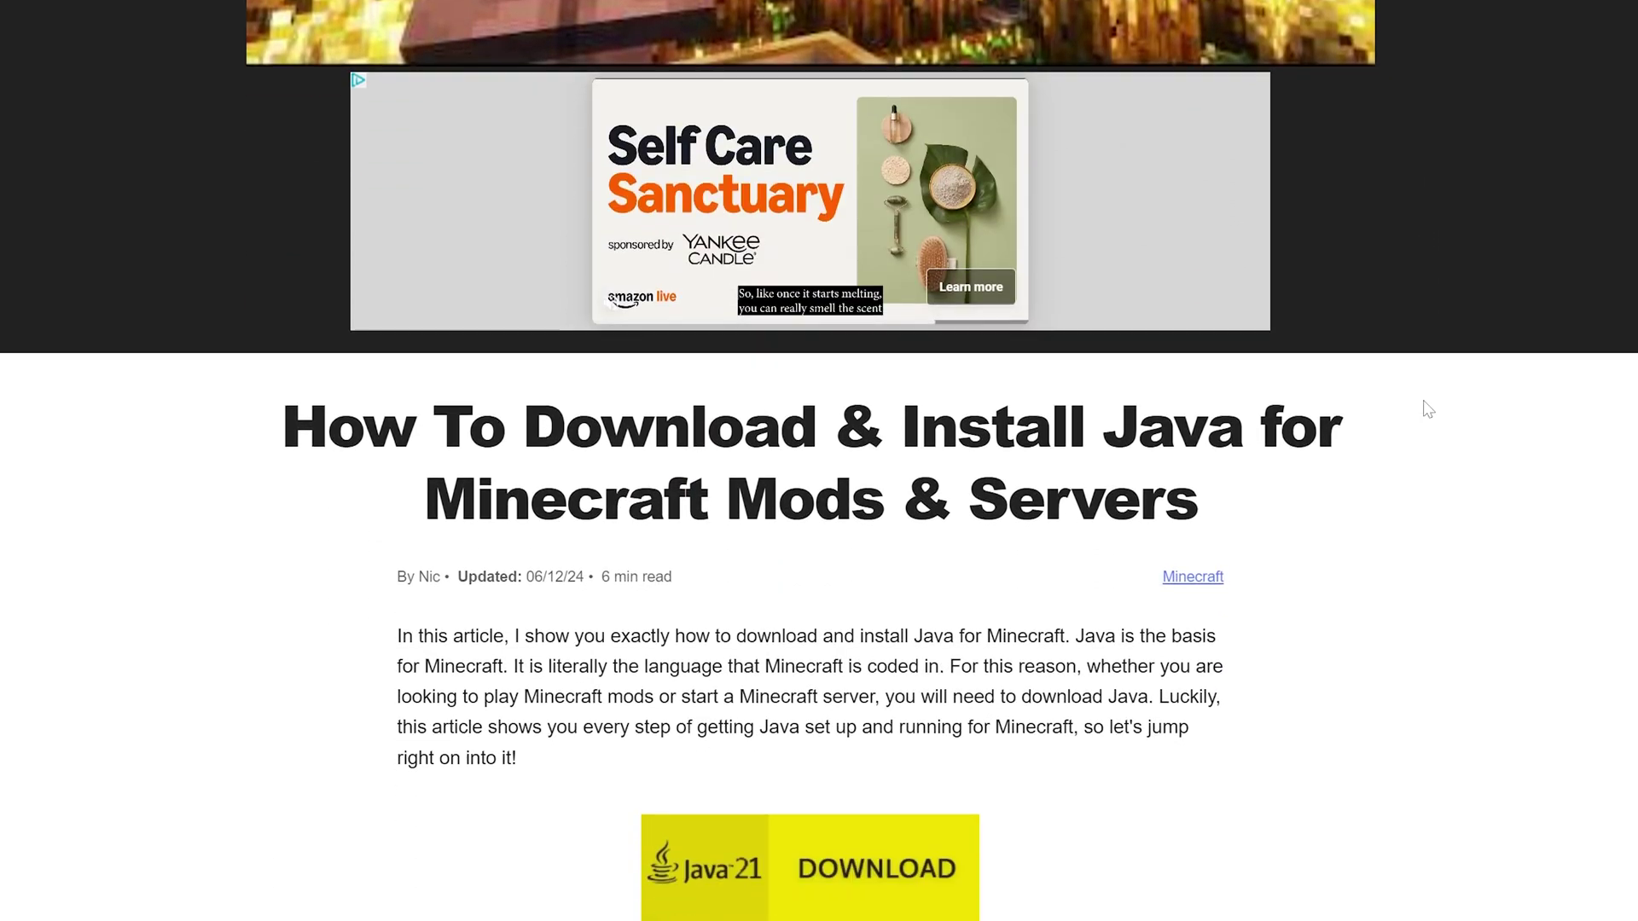
pyautogui.scroll(-5, 1429, 412)
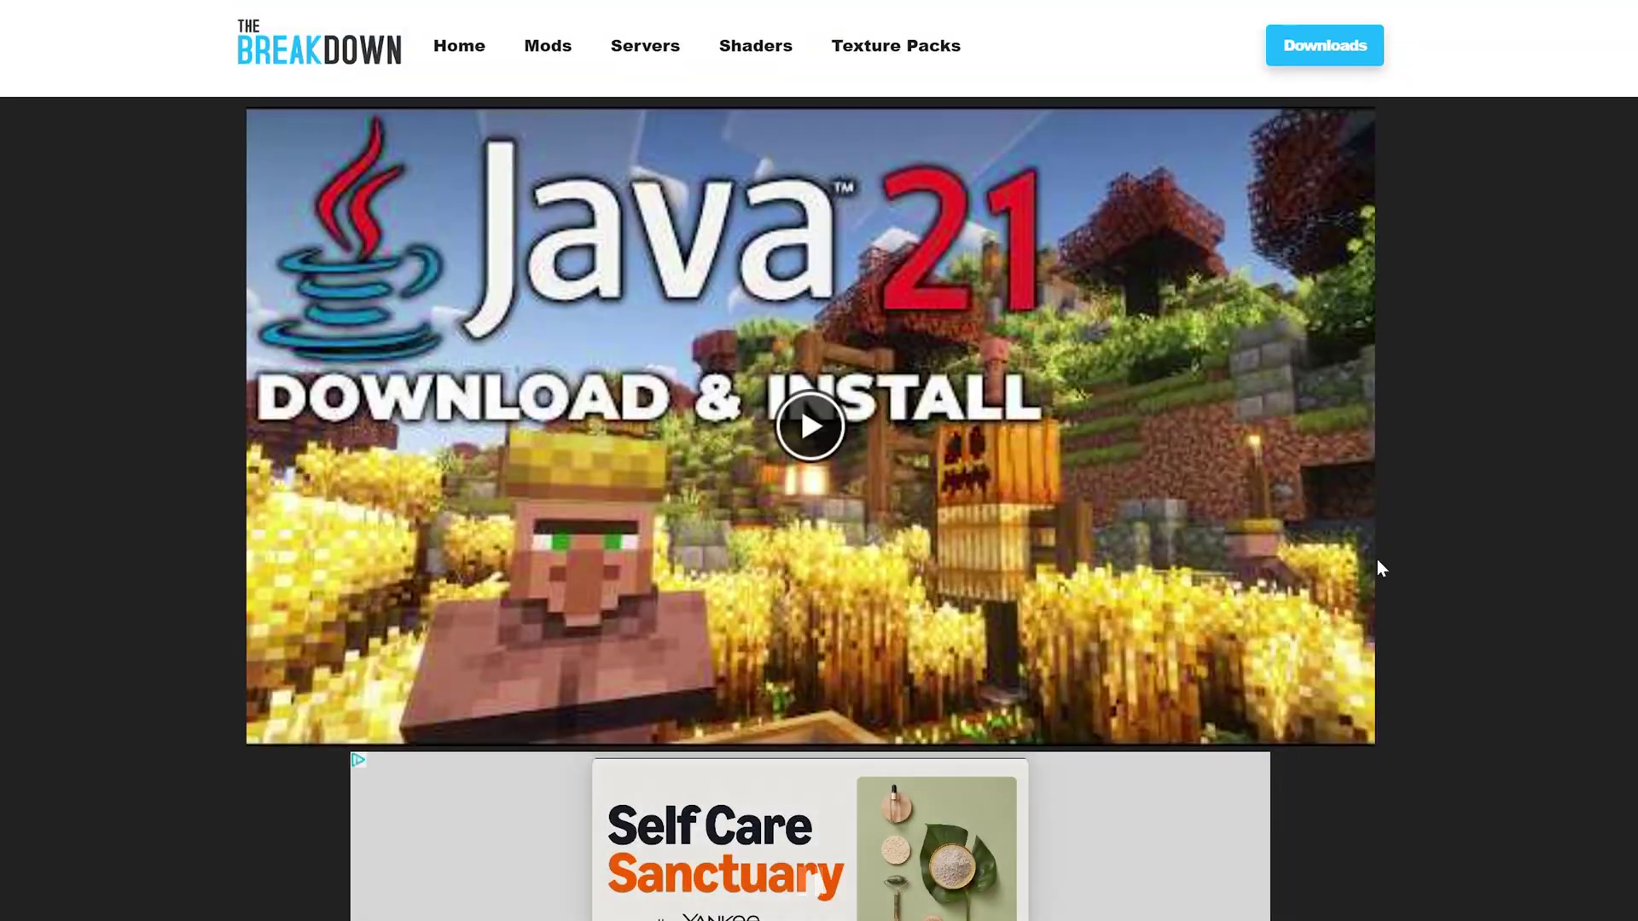
pyautogui.scroll(-3, 1377, 567)
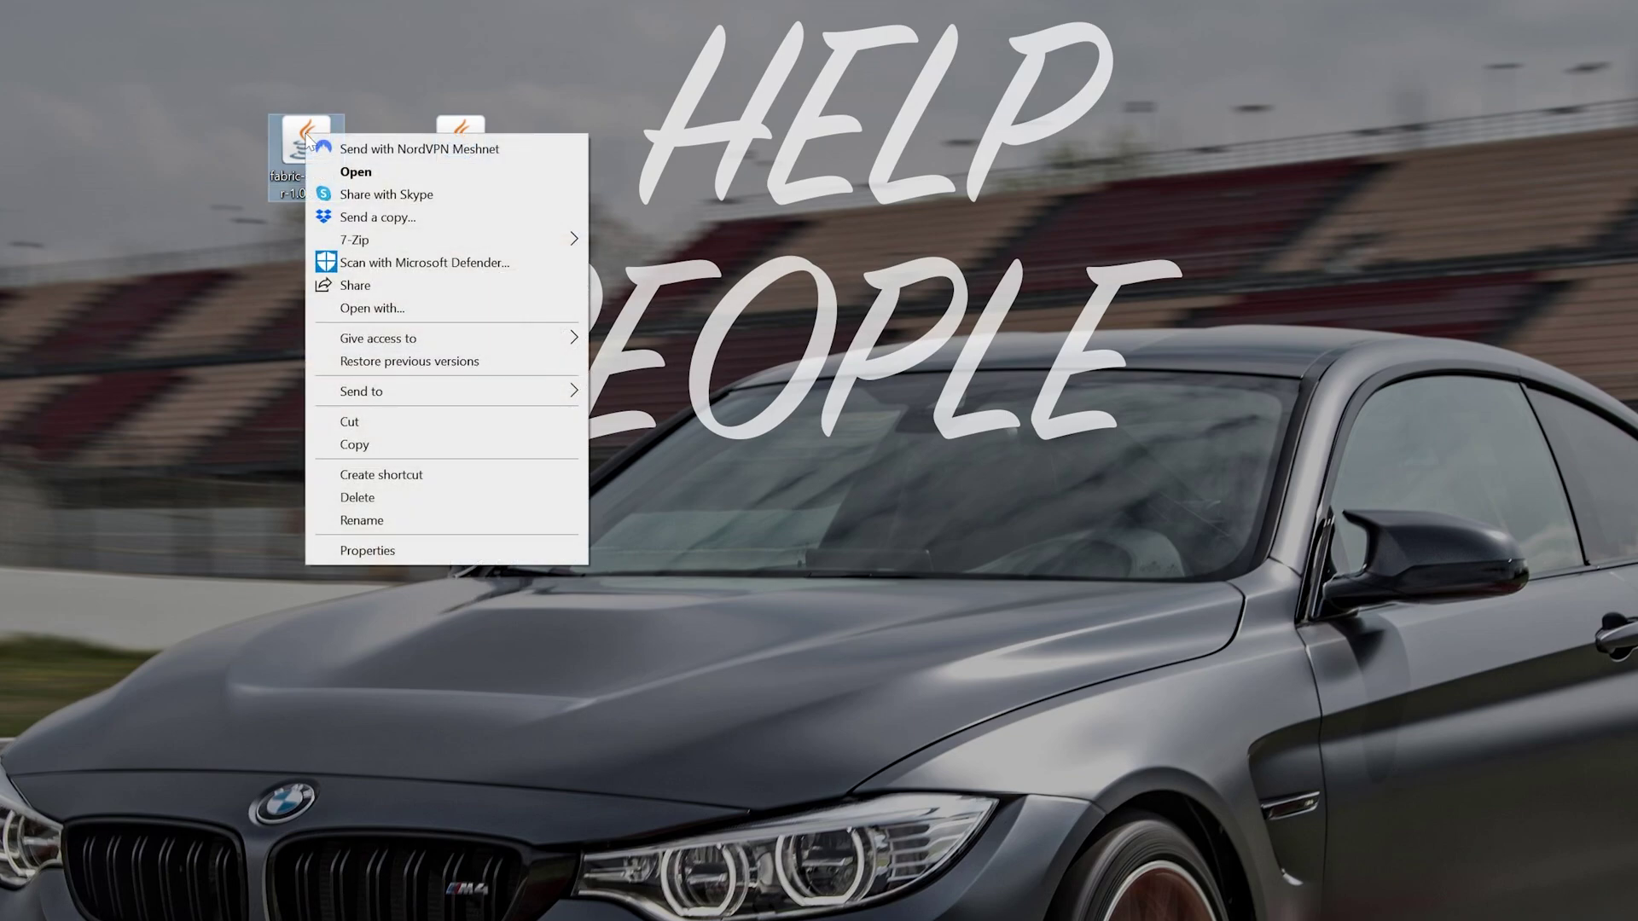
# Run the Fabric installer with Java(TM) Platform SE binary and install the client for Minecraft 1.21 with loader version 0.15.11.
pyautogui.click(375, 308)
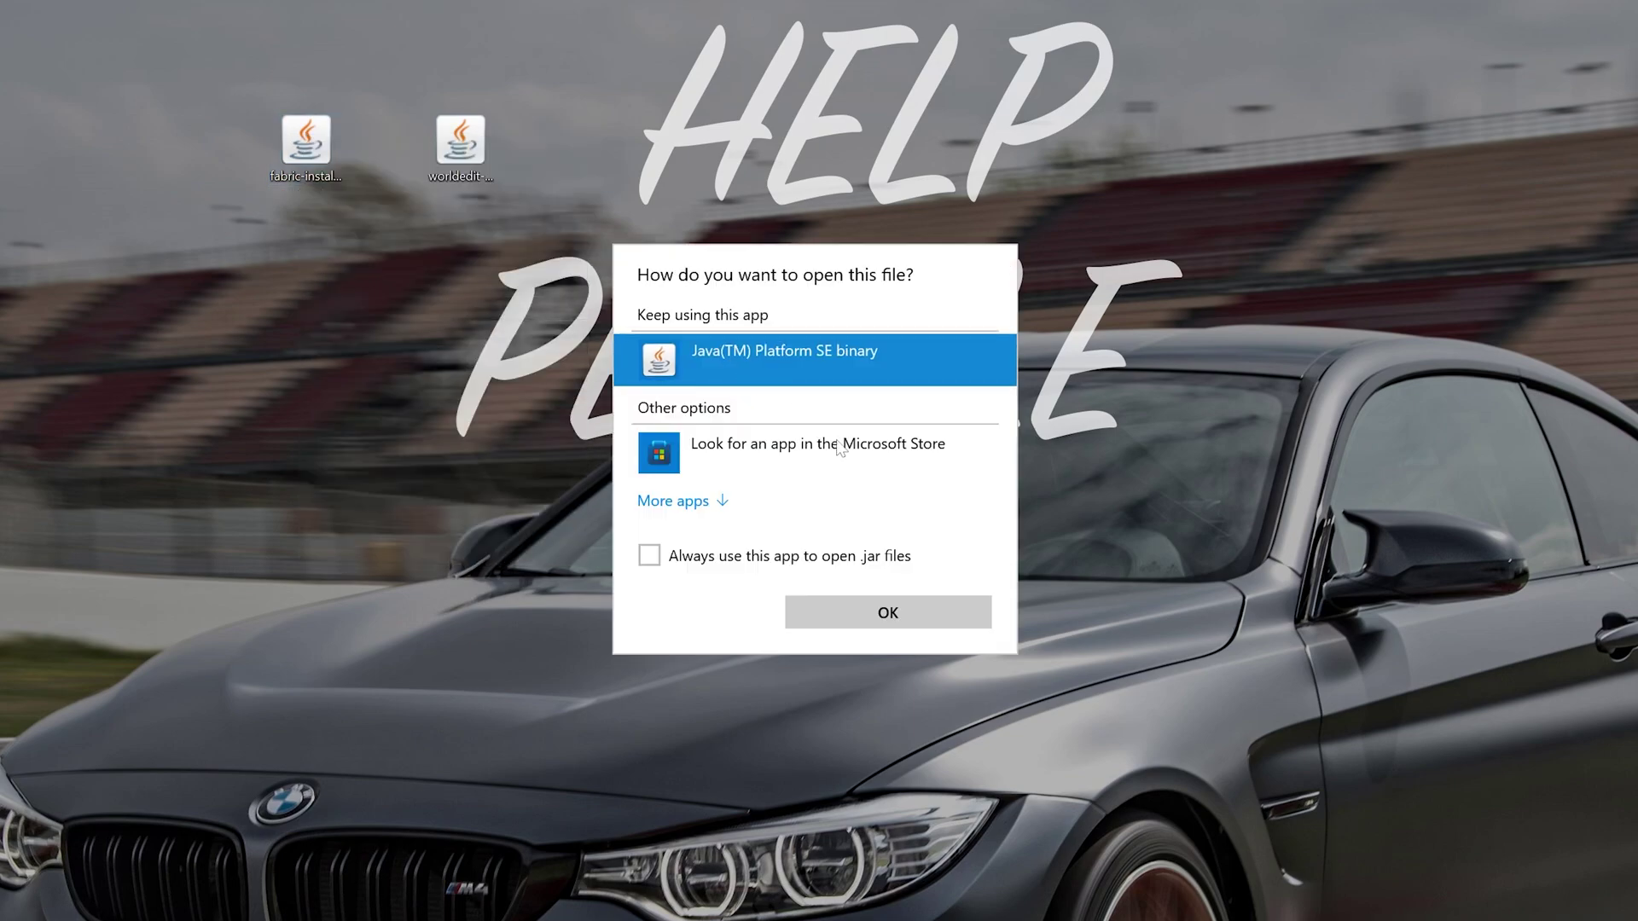
pyautogui.click(911, 611)
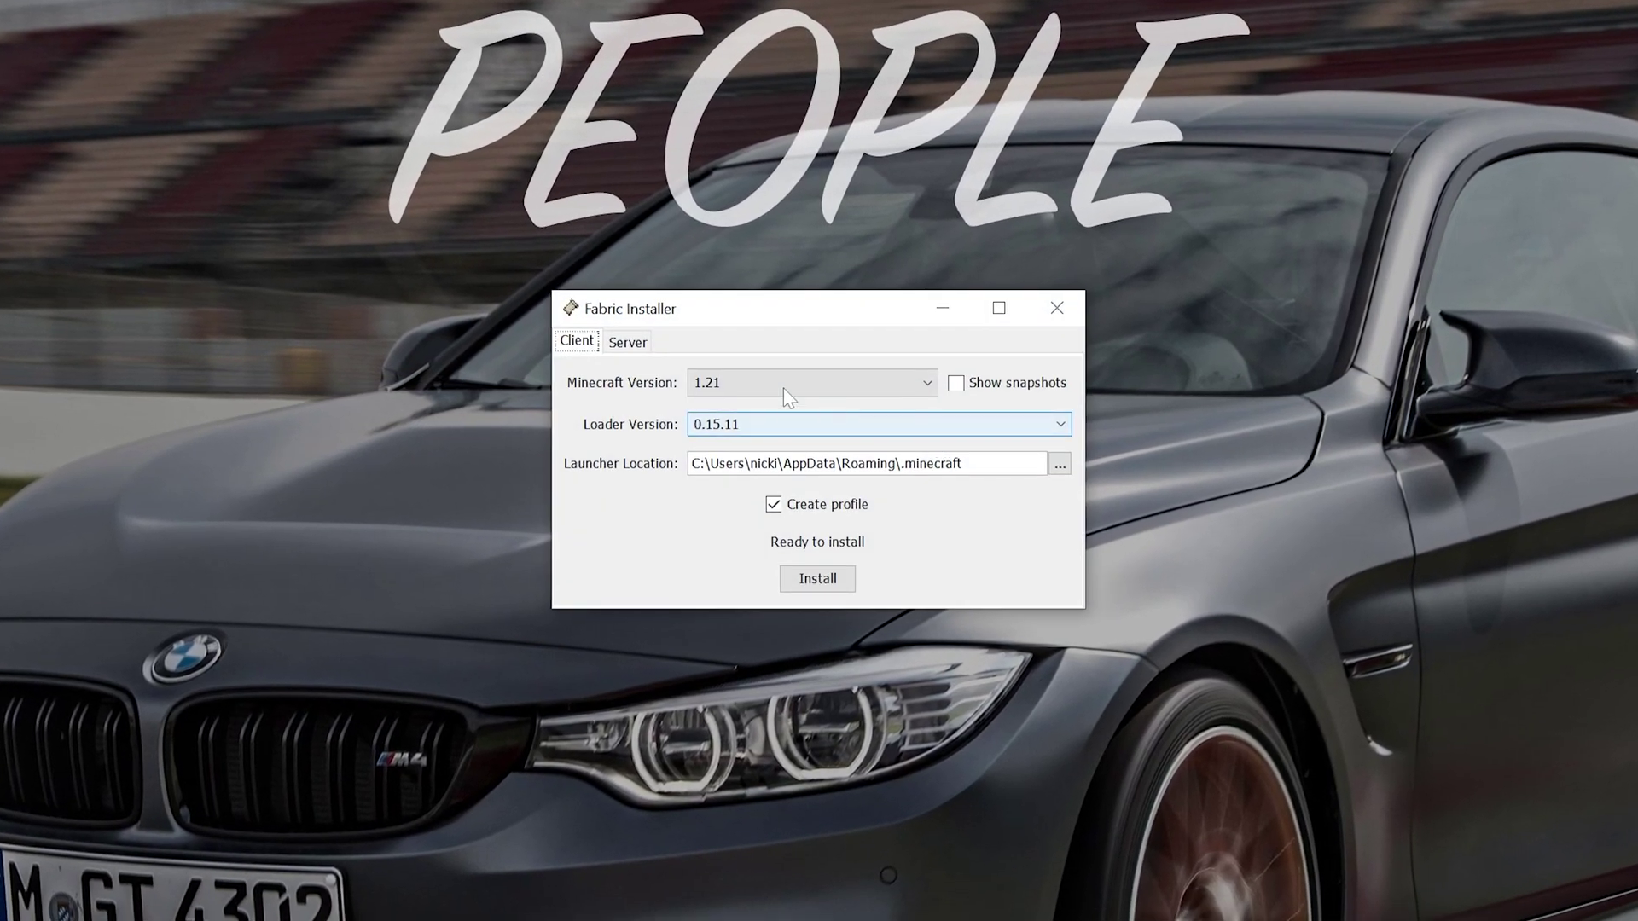
pyautogui.click(761, 373)
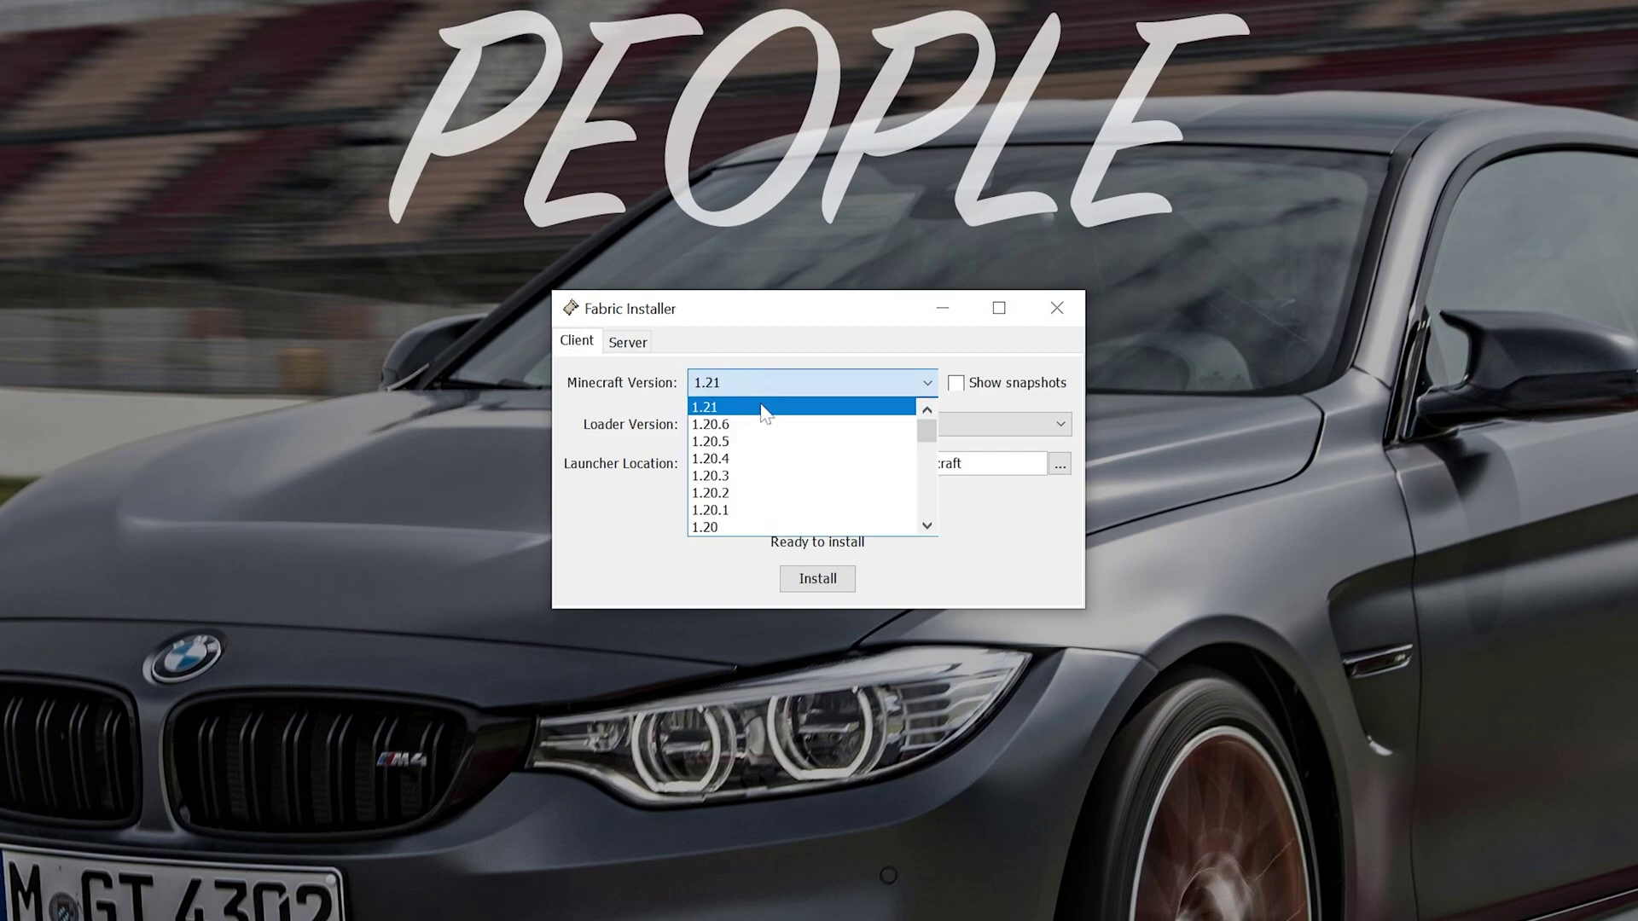
pyautogui.click(760, 402)
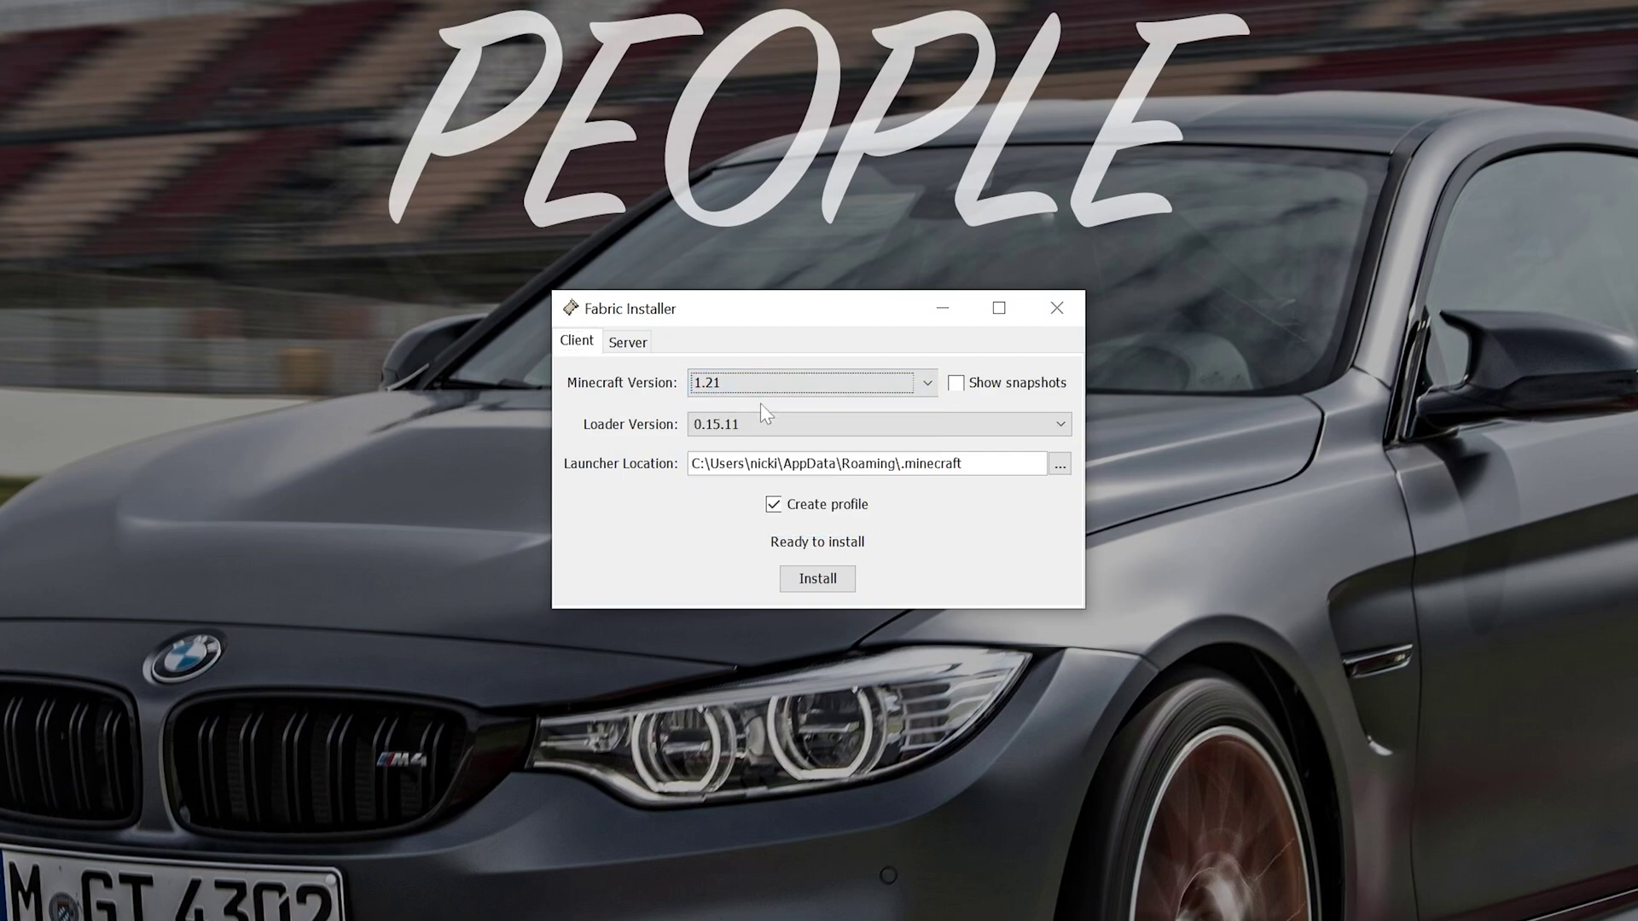
pyautogui.click(817, 575)
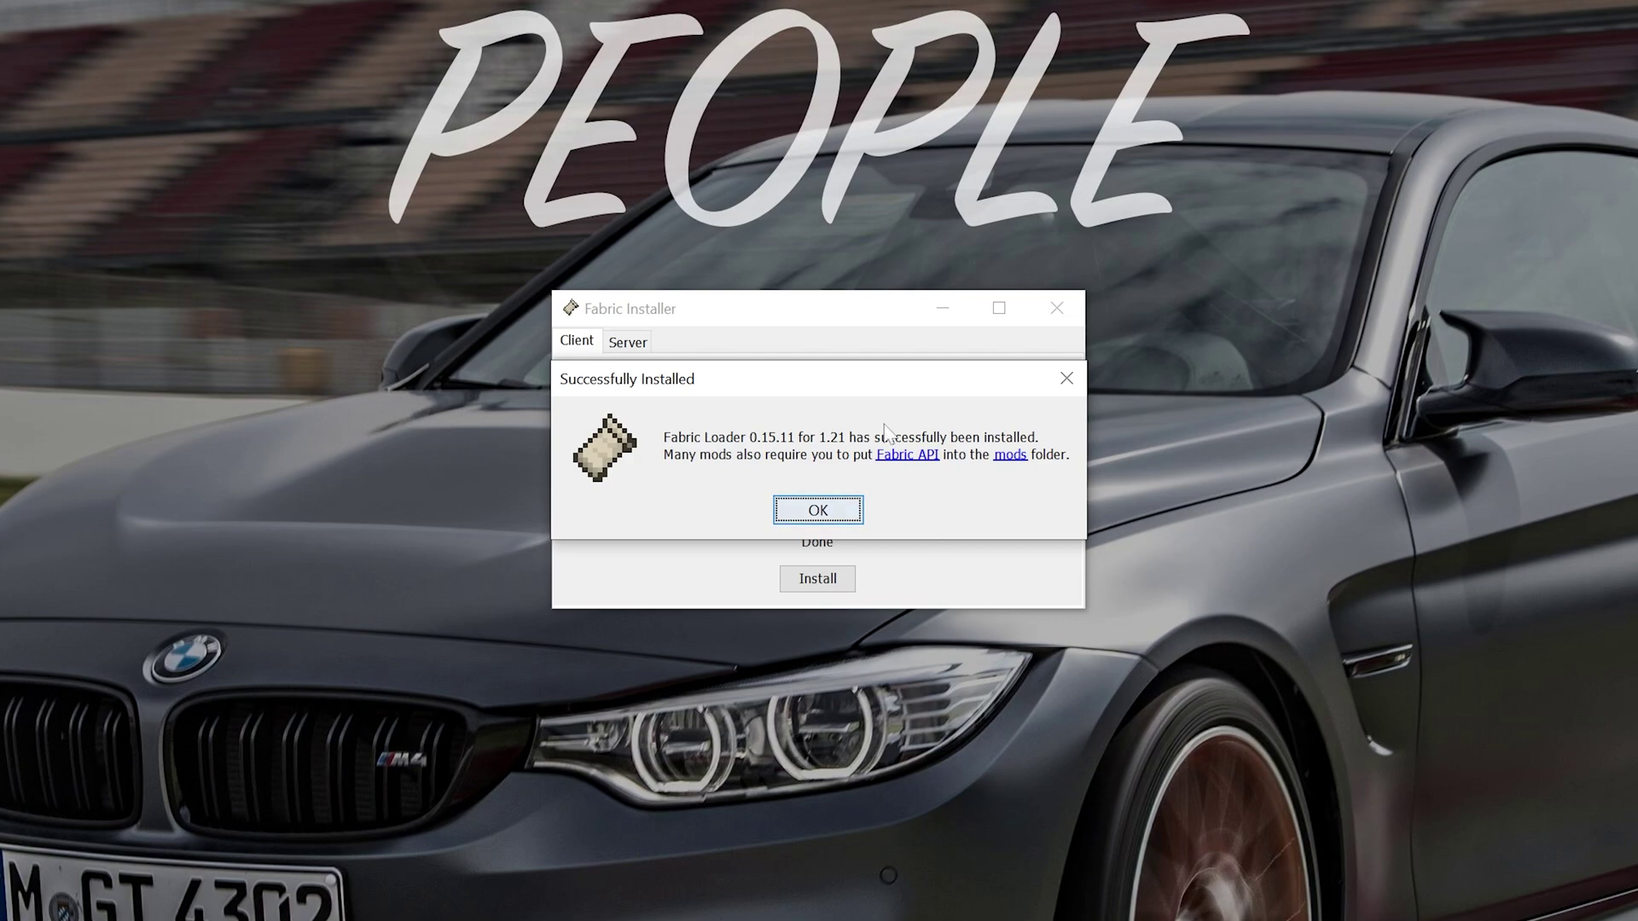
pyautogui.click(803, 518)
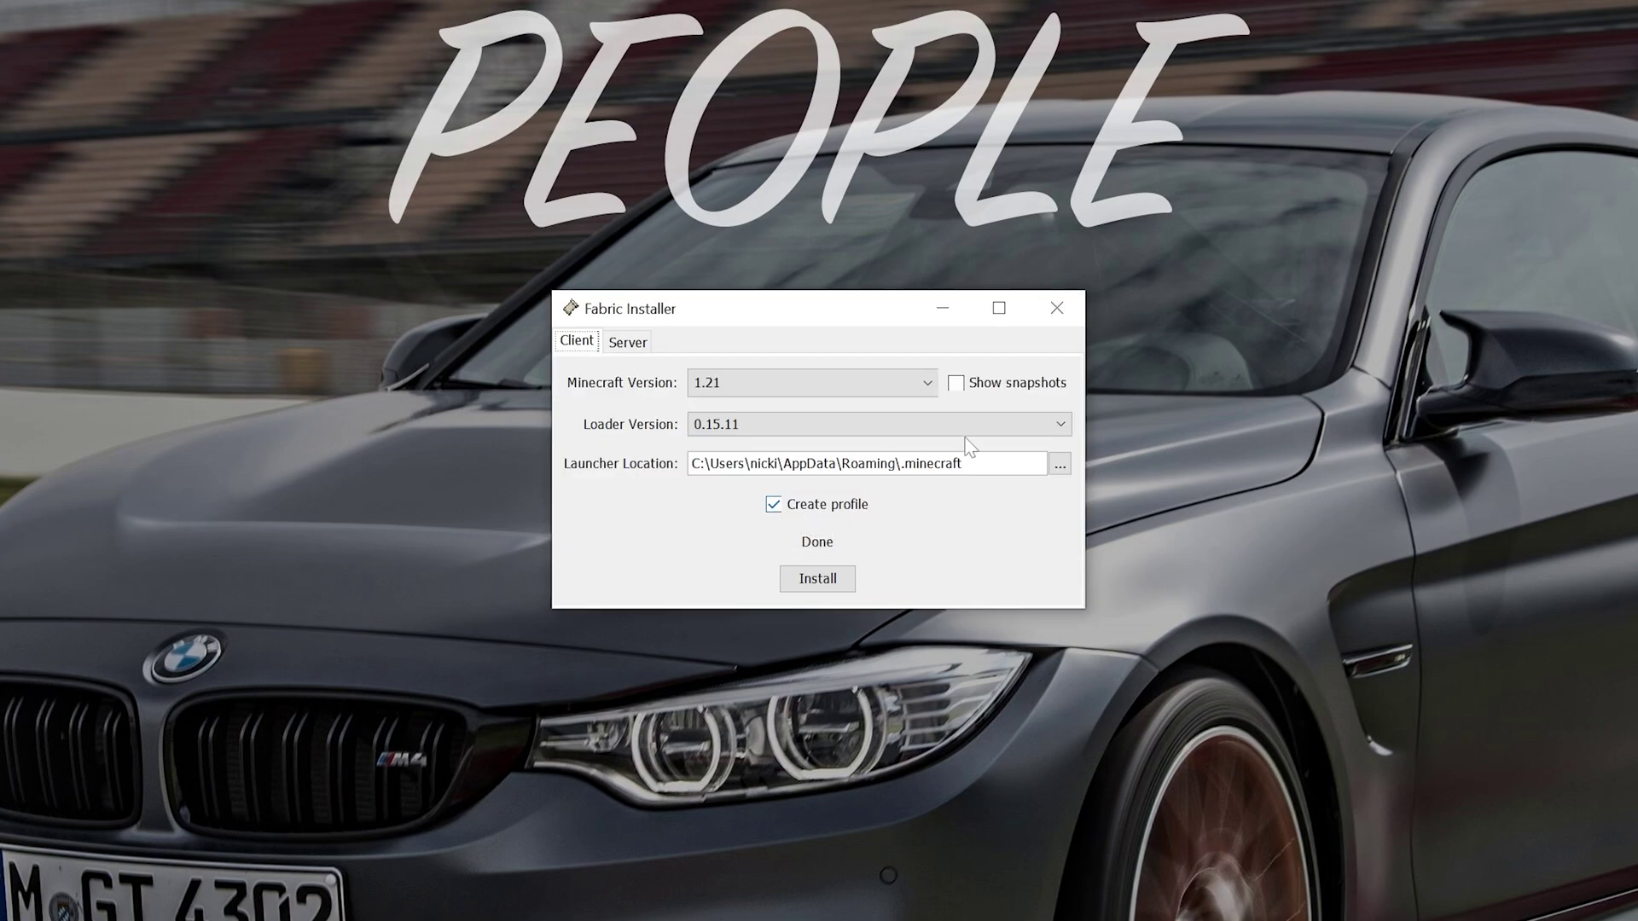
# Close the Fabric installer, open the Minecraft Launcher and show the Java Edition installations with modded versions included.
pyautogui.click(1057, 308)
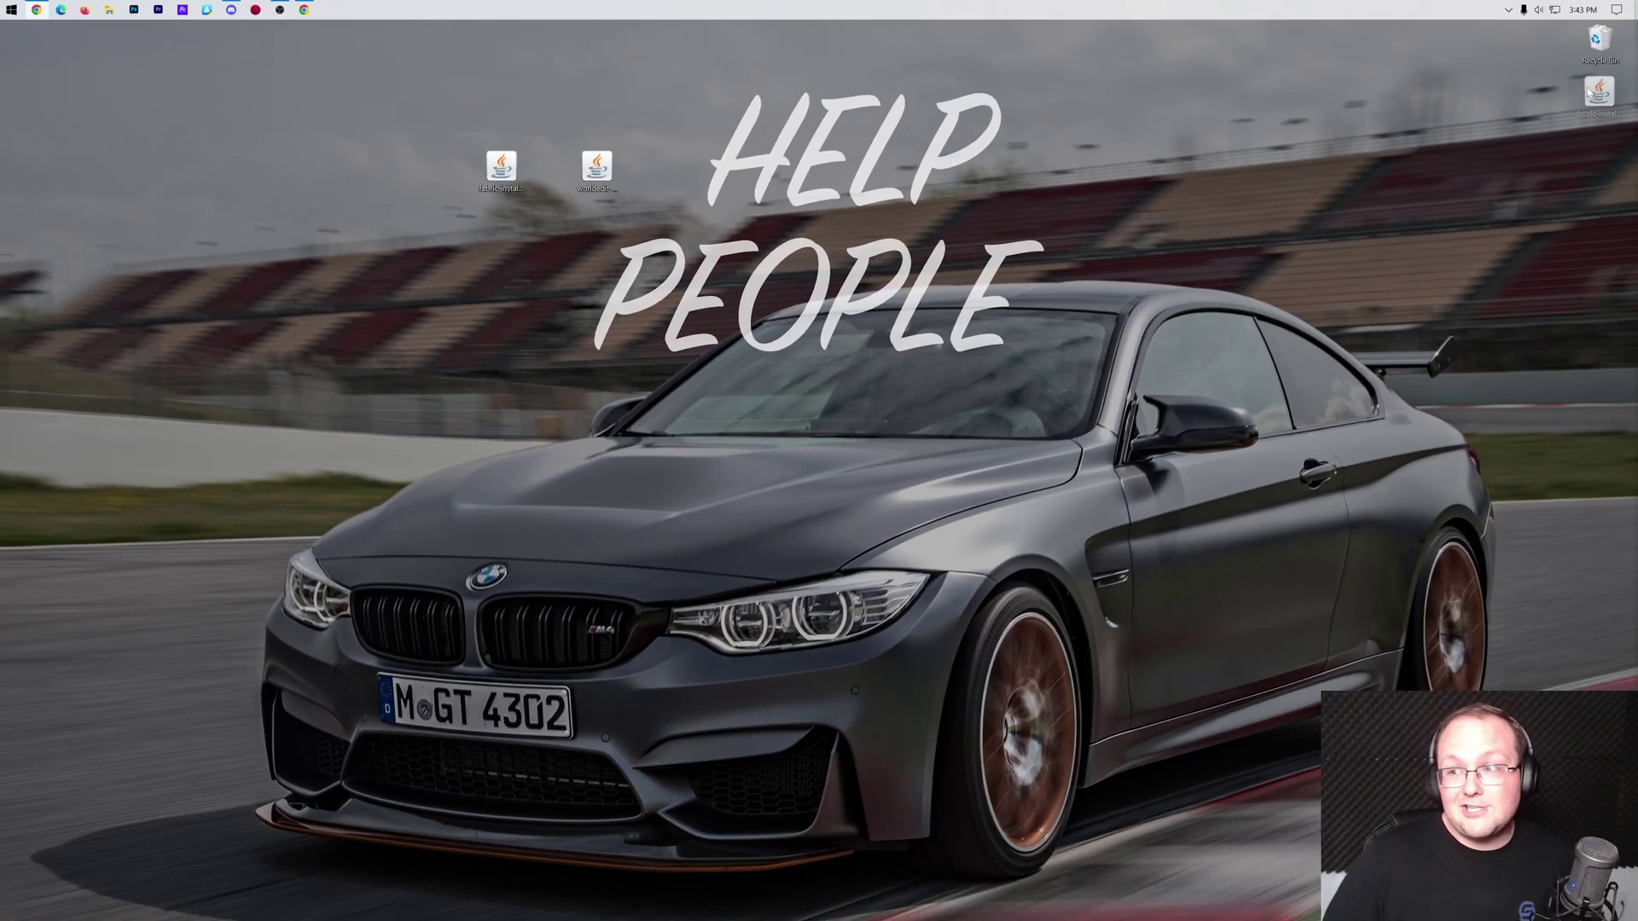
pyautogui.click(11, 9)
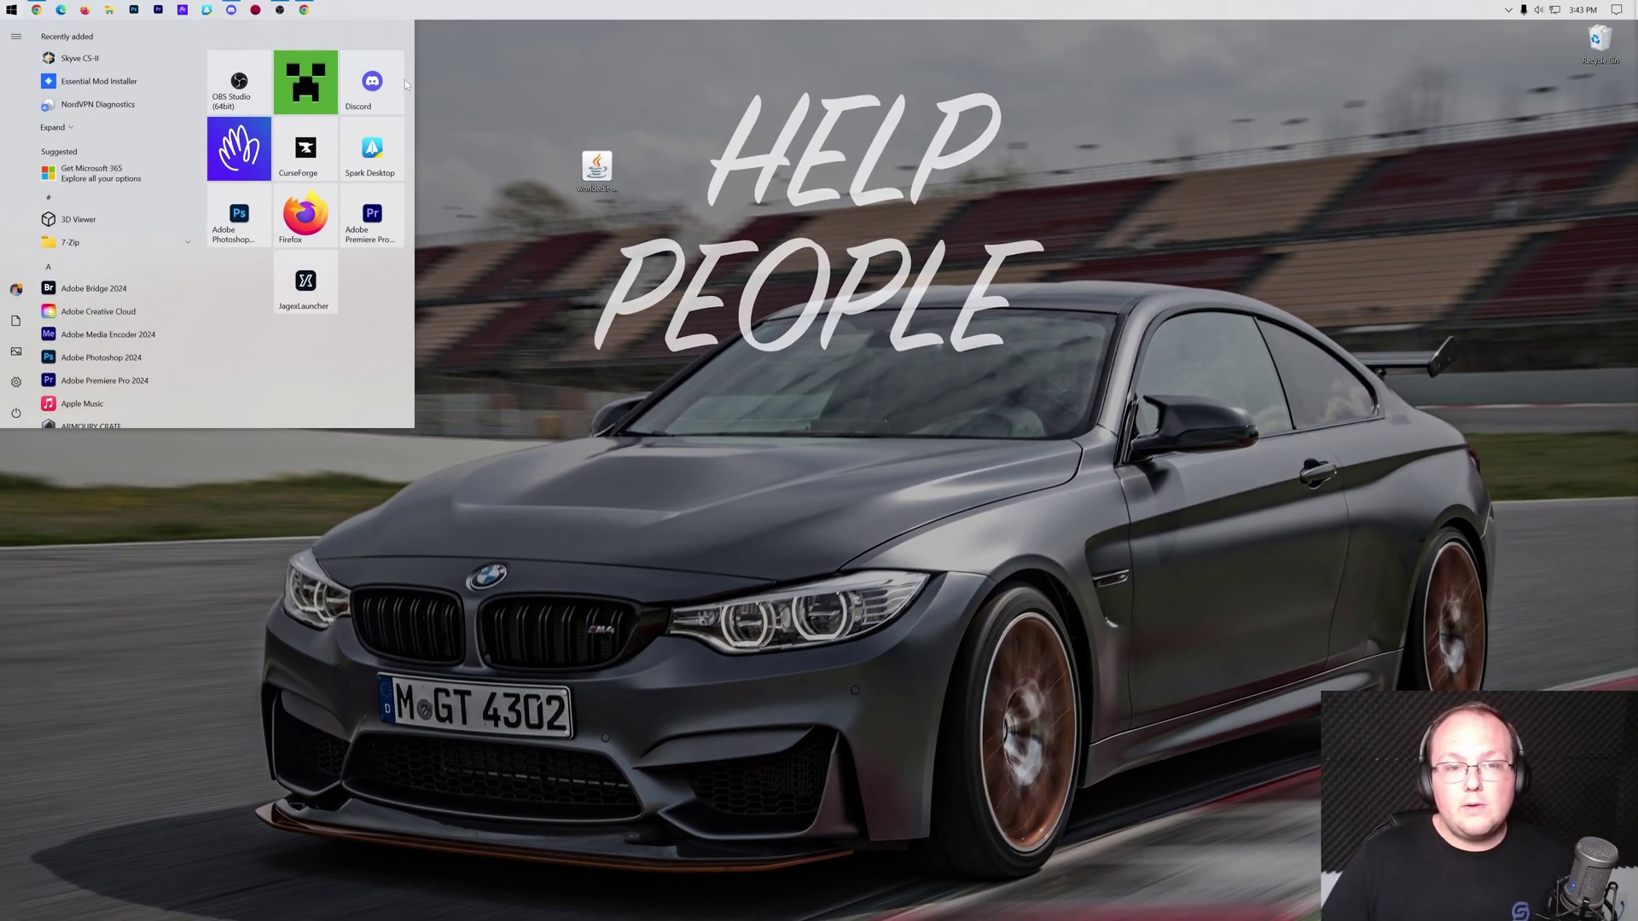
pyautogui.click(303, 83)
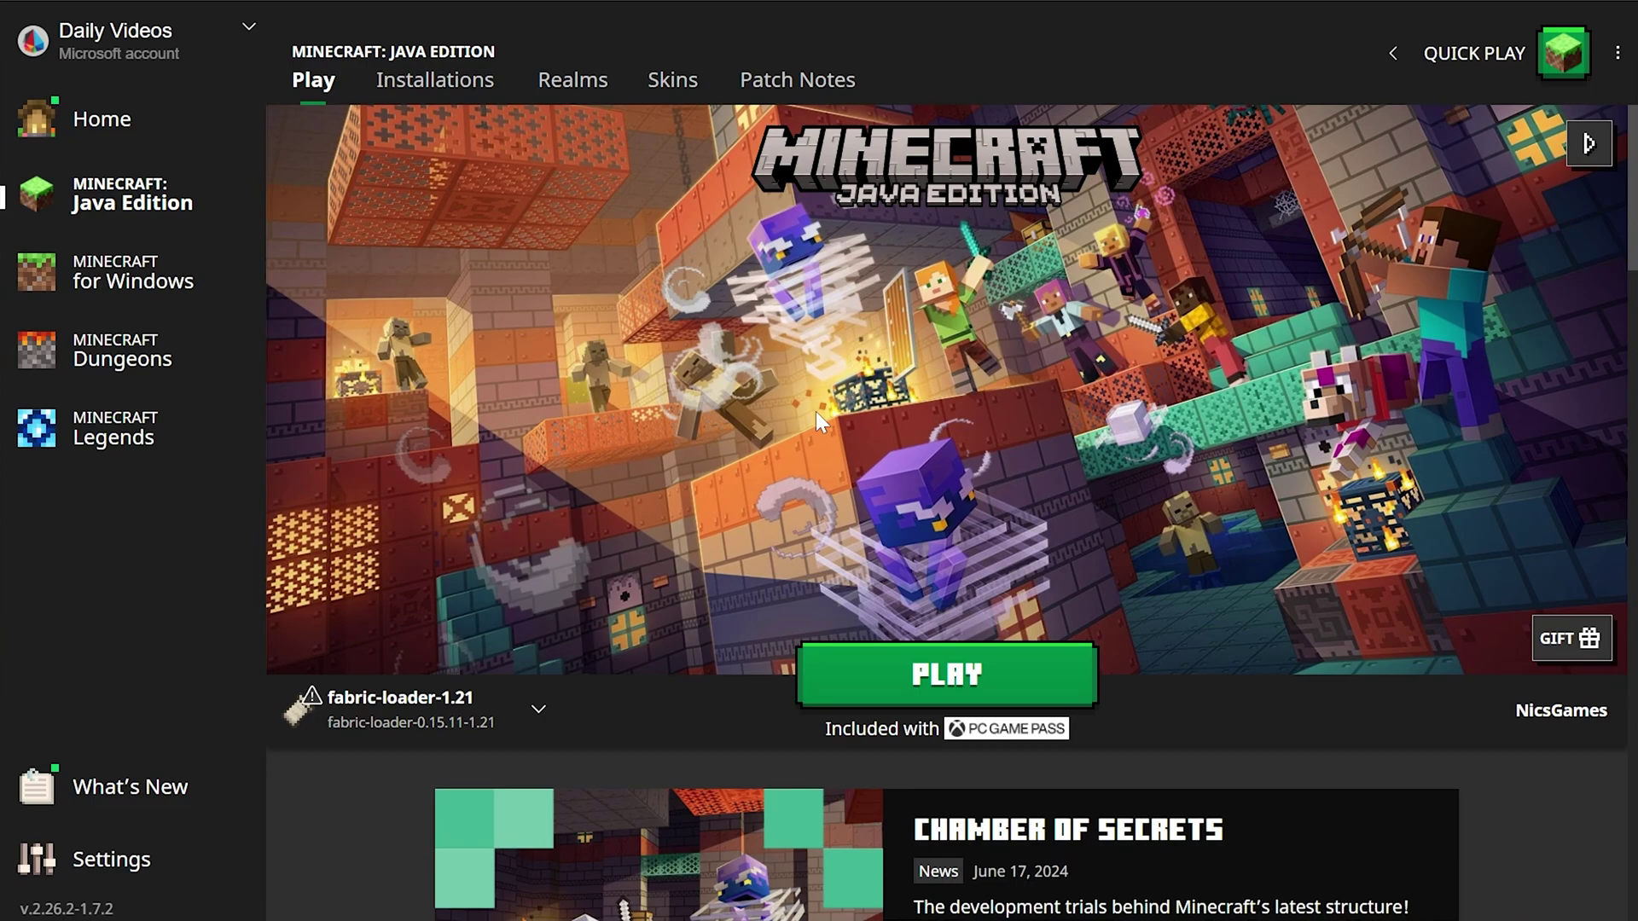
pyautogui.click(433, 77)
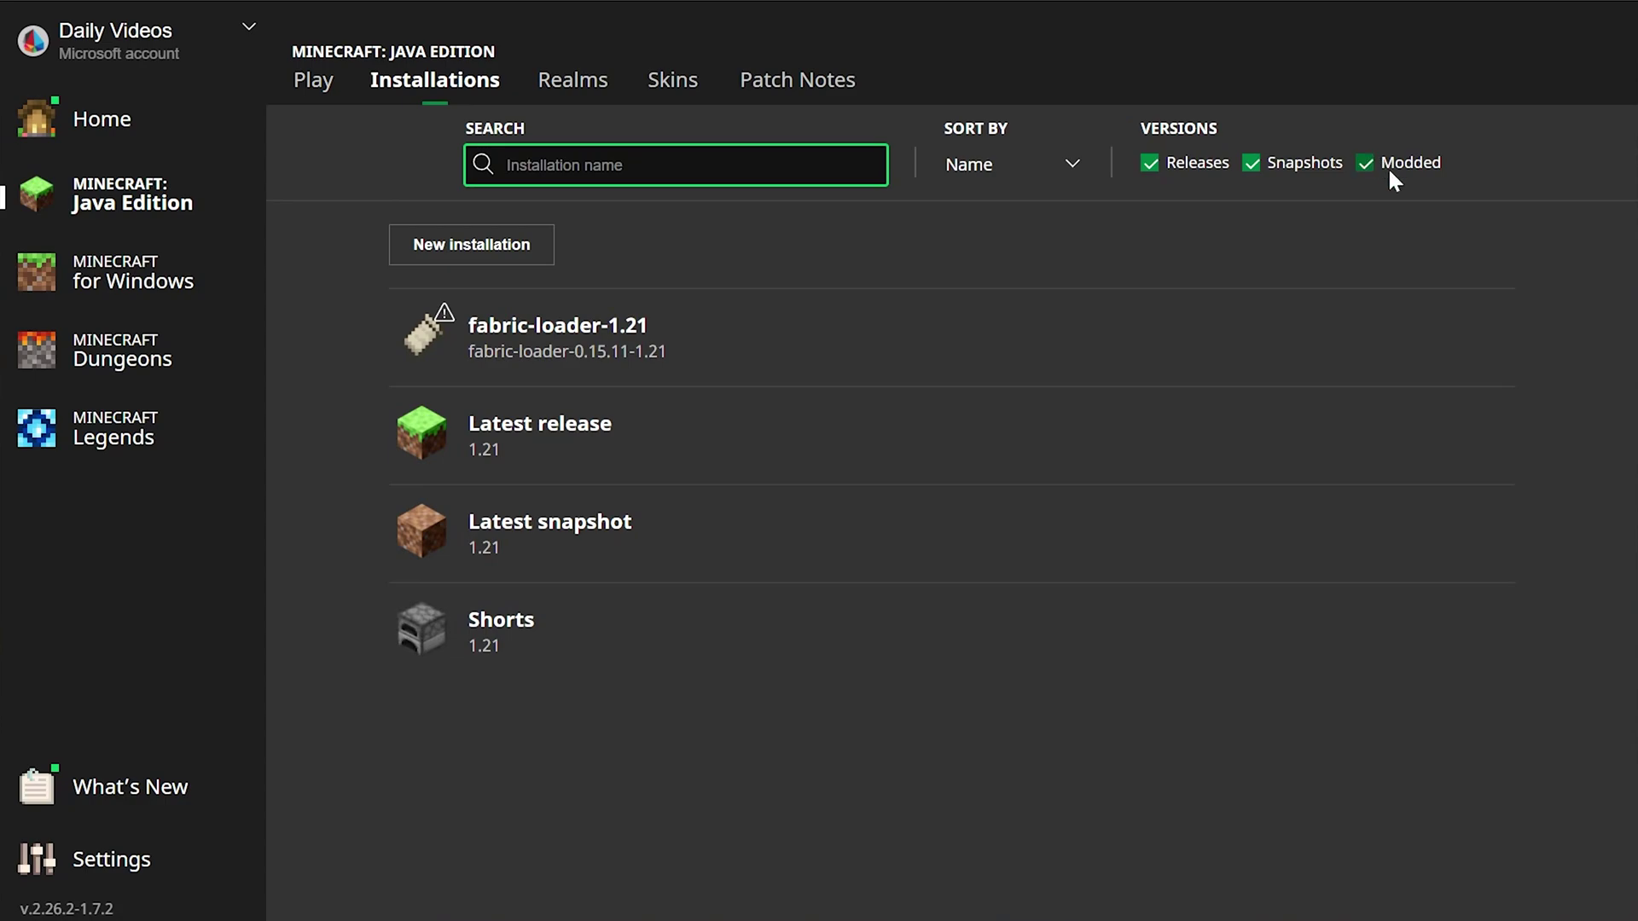
pyautogui.click(1391, 180)
pyautogui.click(1393, 171)
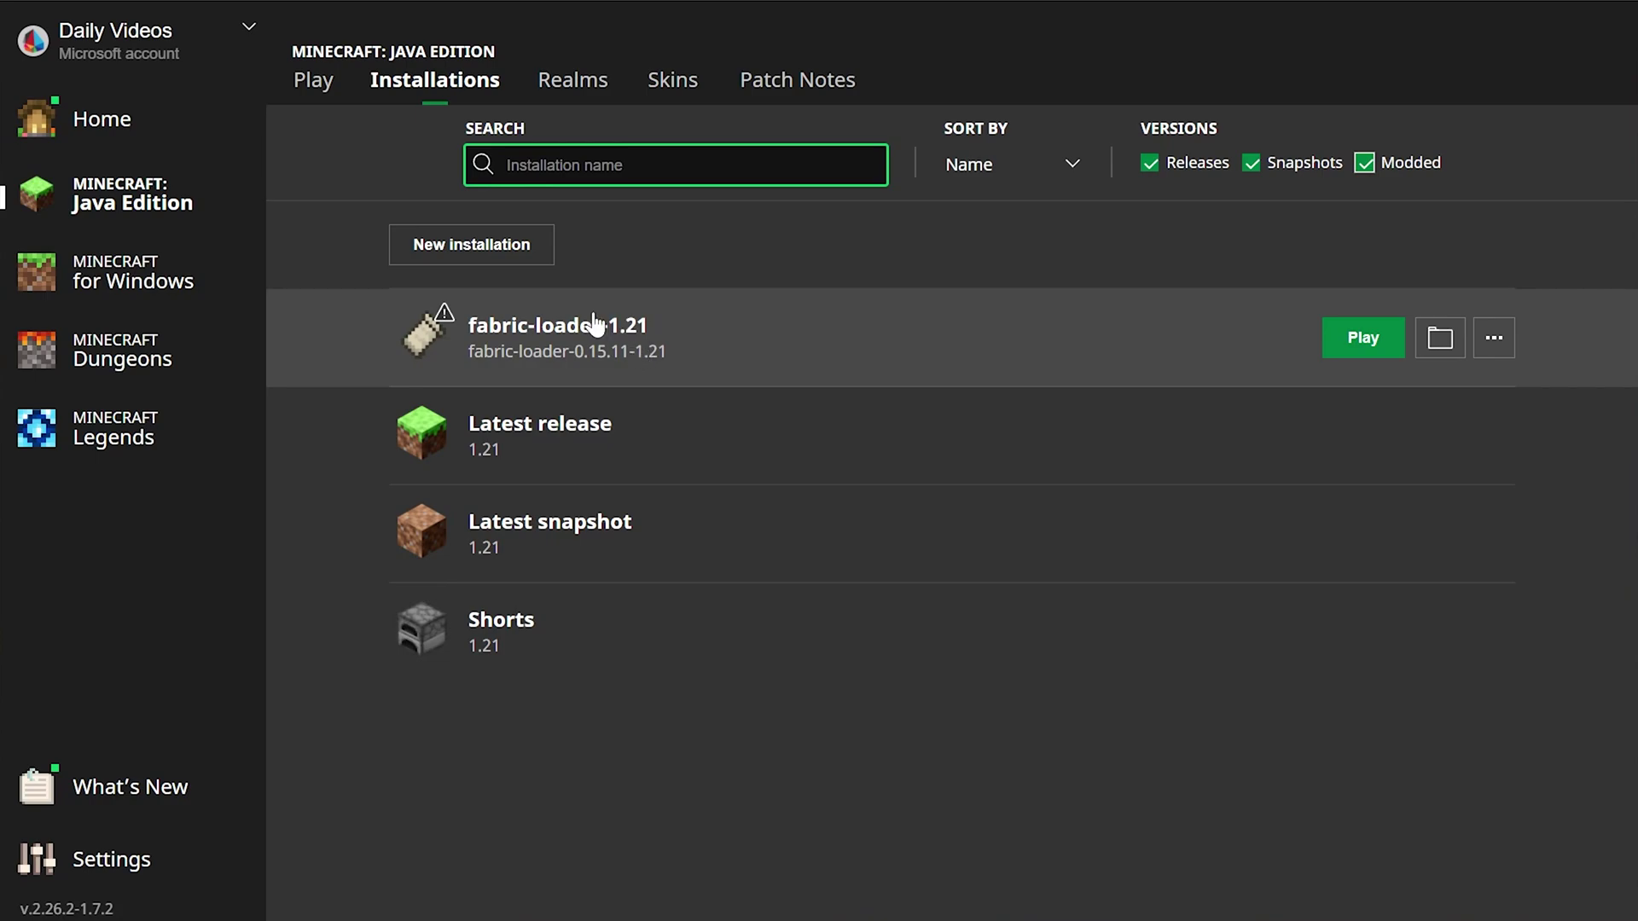
# Create an installation named SimpleGameHosting.com using release fabric-loader-0.15.11-1.21 at 2560 x 1440 resolution.
pyautogui.click(438, 254)
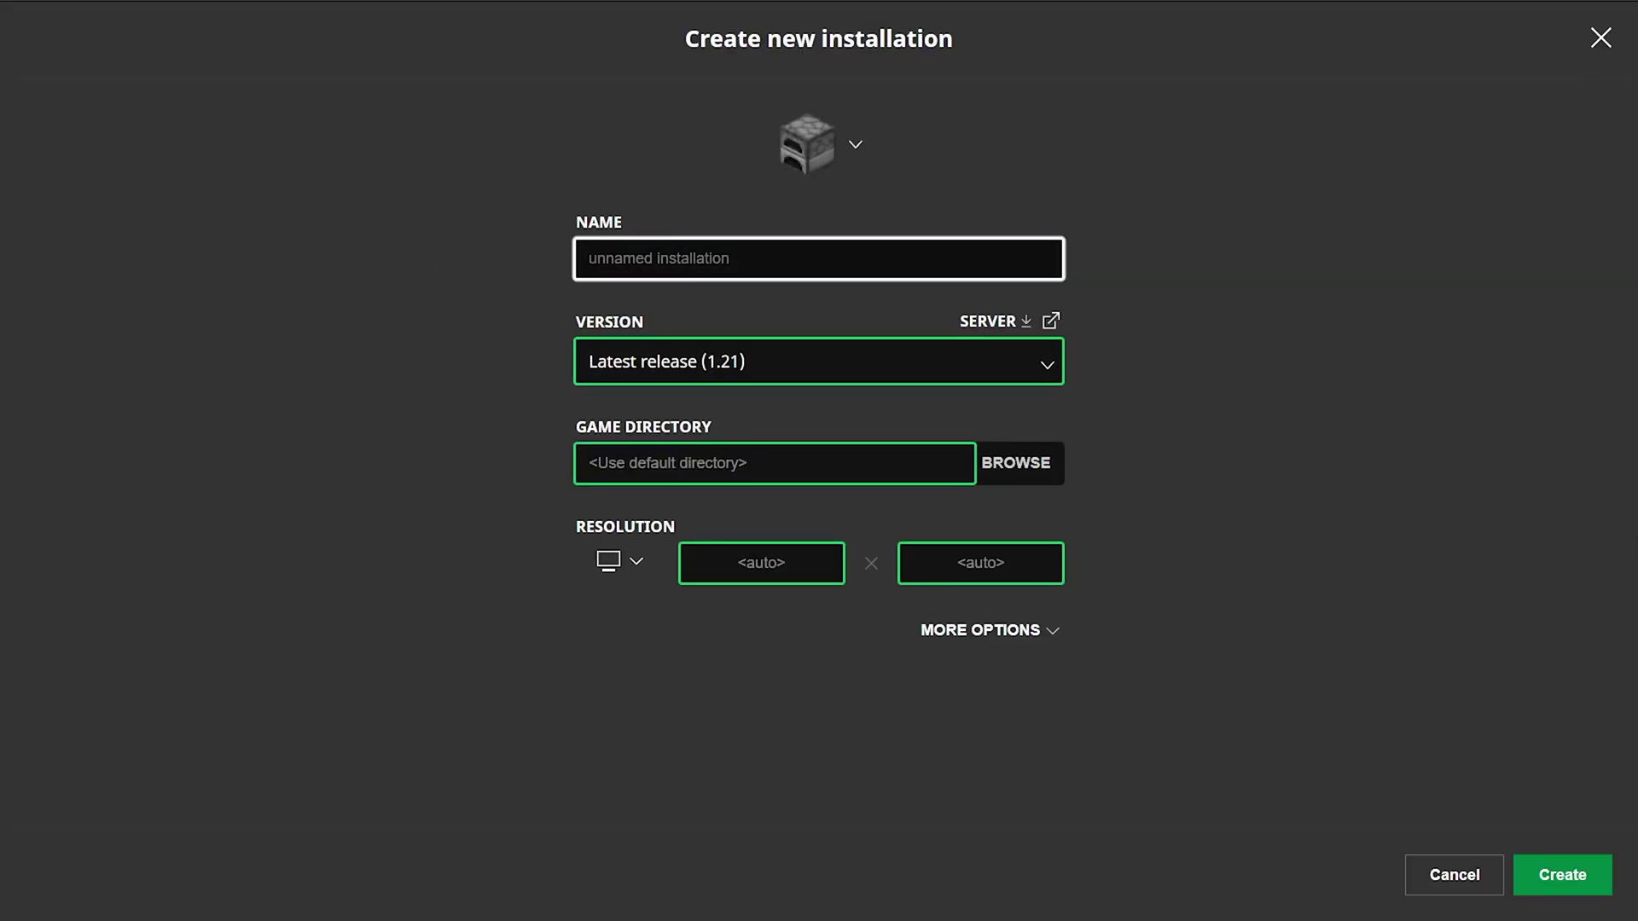
pyautogui.write('SimpleGameHosting.com')
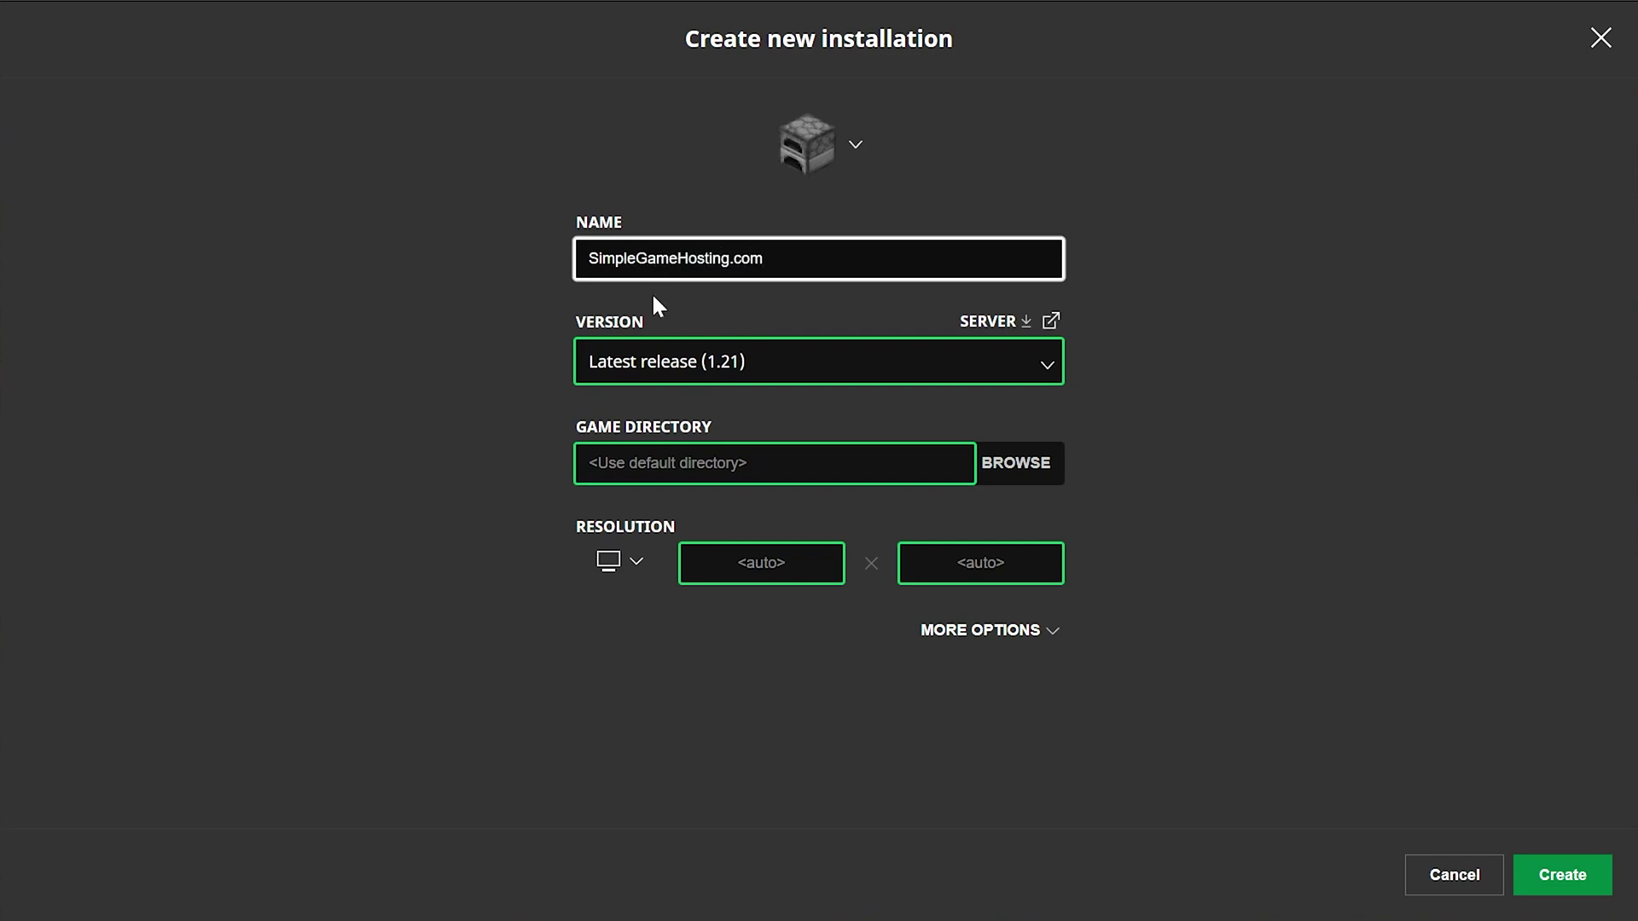
pyautogui.click(657, 361)
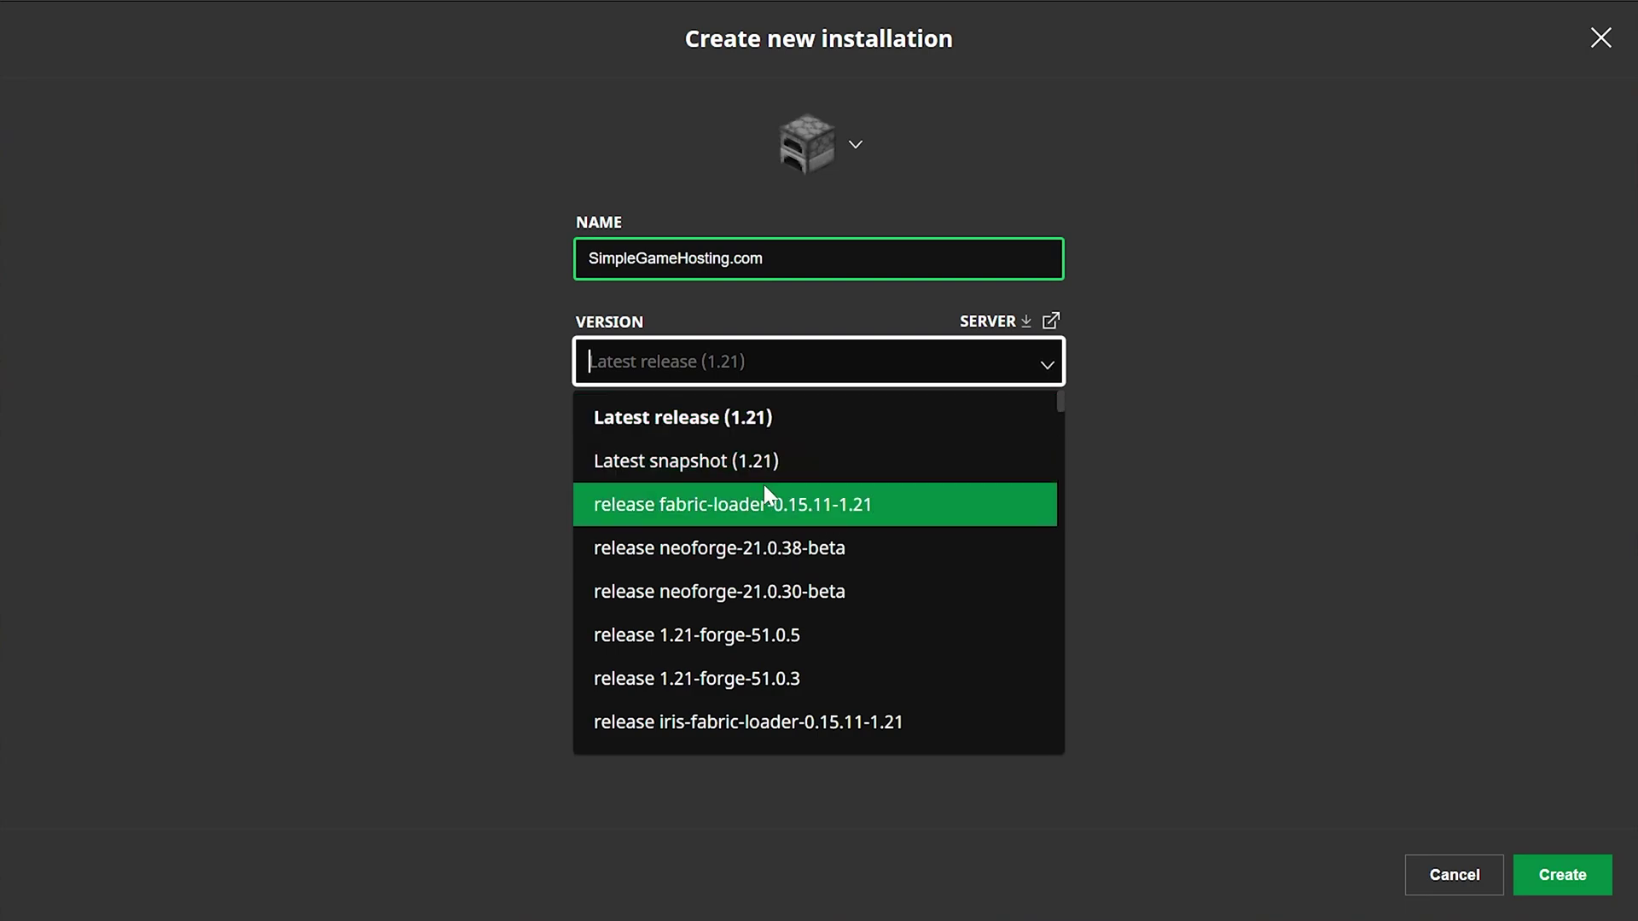
pyautogui.write('fabric')
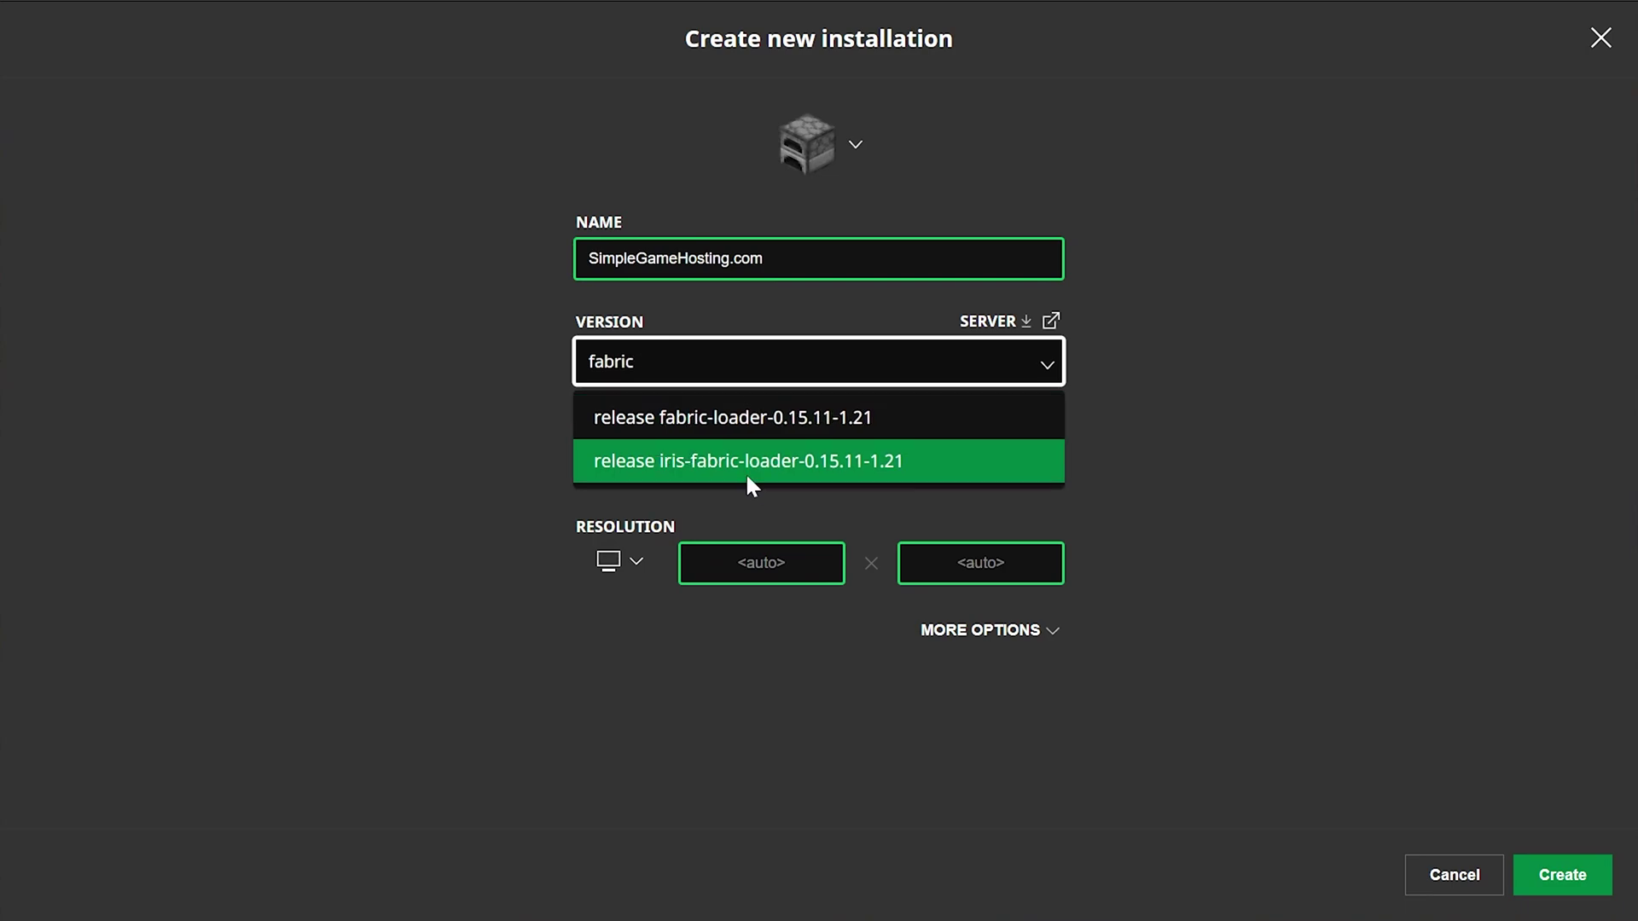
pyautogui.click(684, 415)
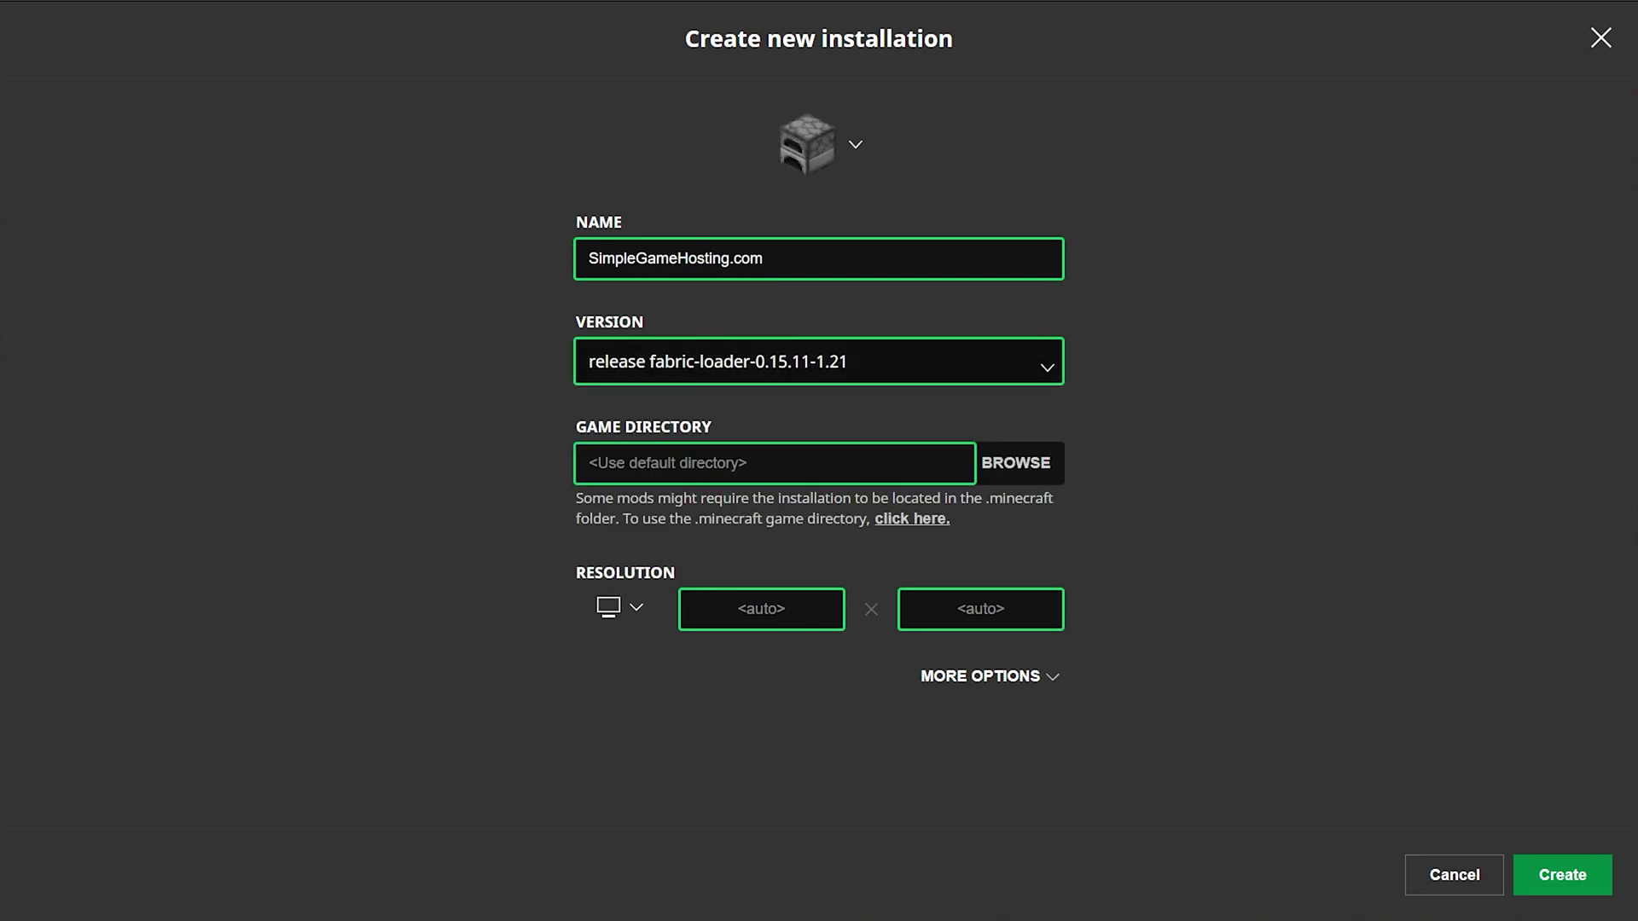
pyautogui.click(620, 609)
pyautogui.click(618, 559)
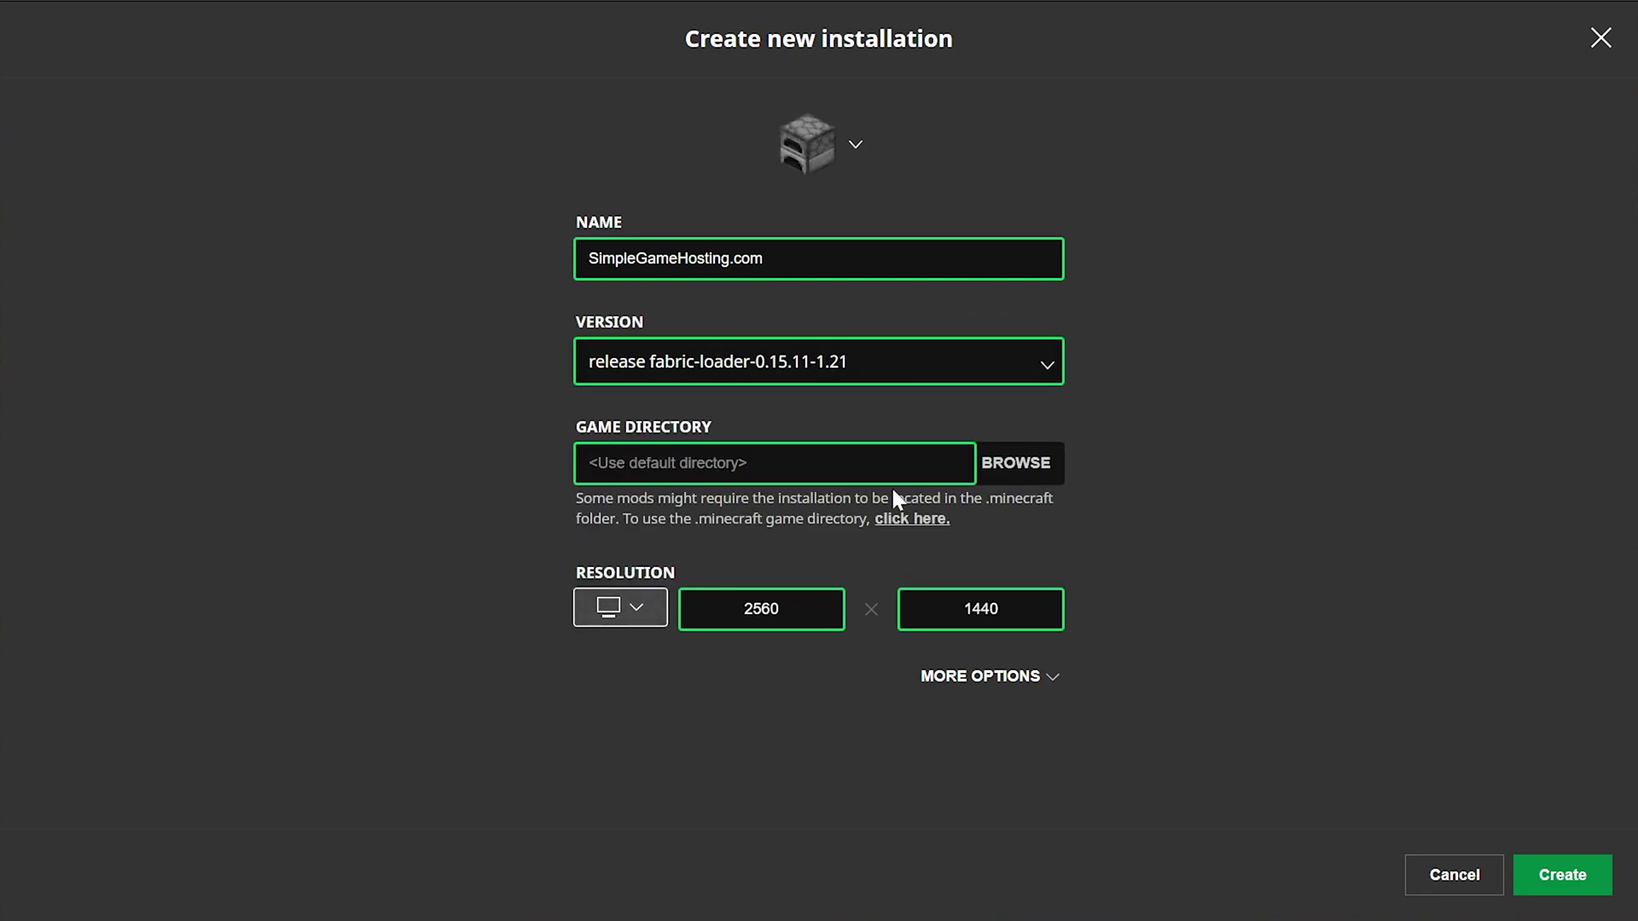
pyautogui.click(1545, 877)
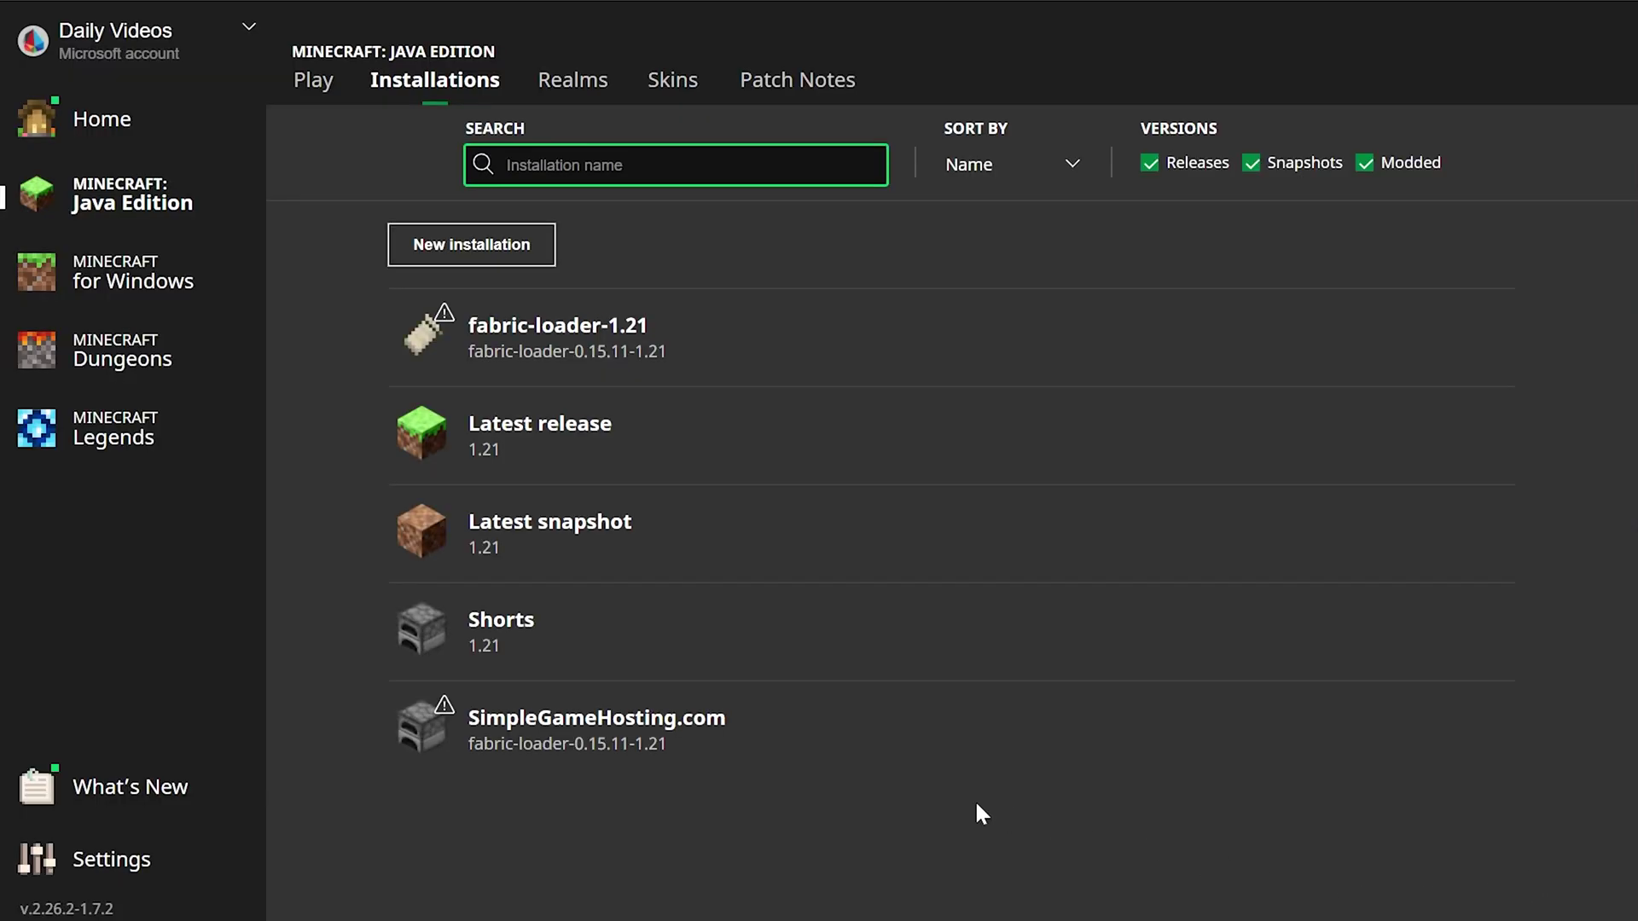
# Open the game folder of the fabric-loader-1.21 installation and create a folder named mods in .minecraft.
pyautogui.moveTo(767, 731)
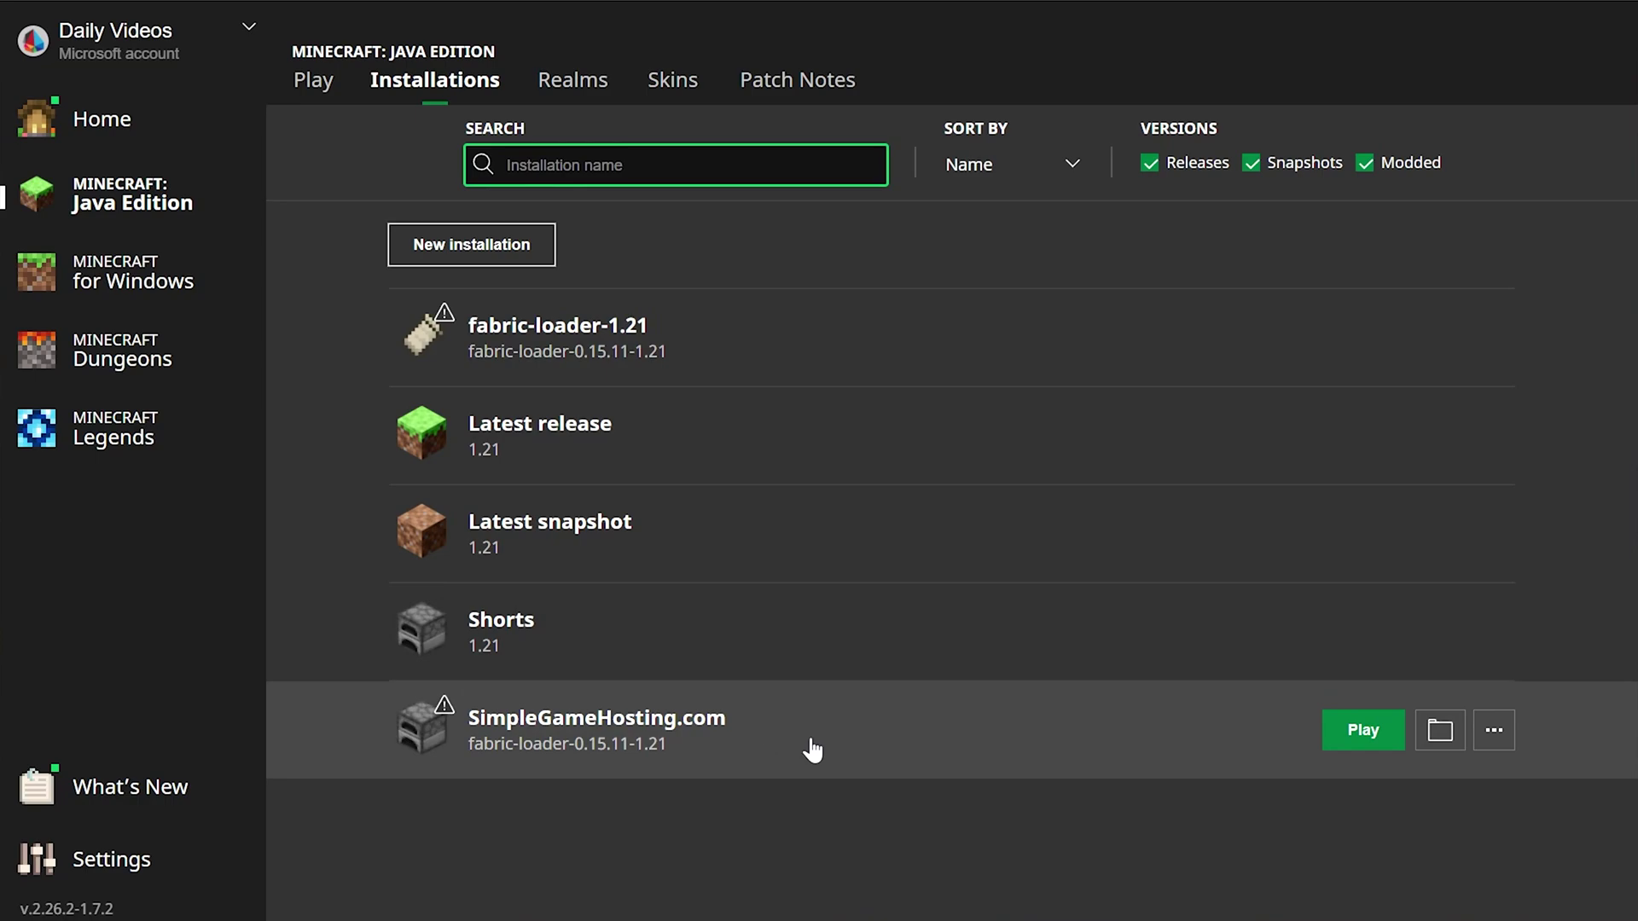
pyautogui.moveTo(885, 321)
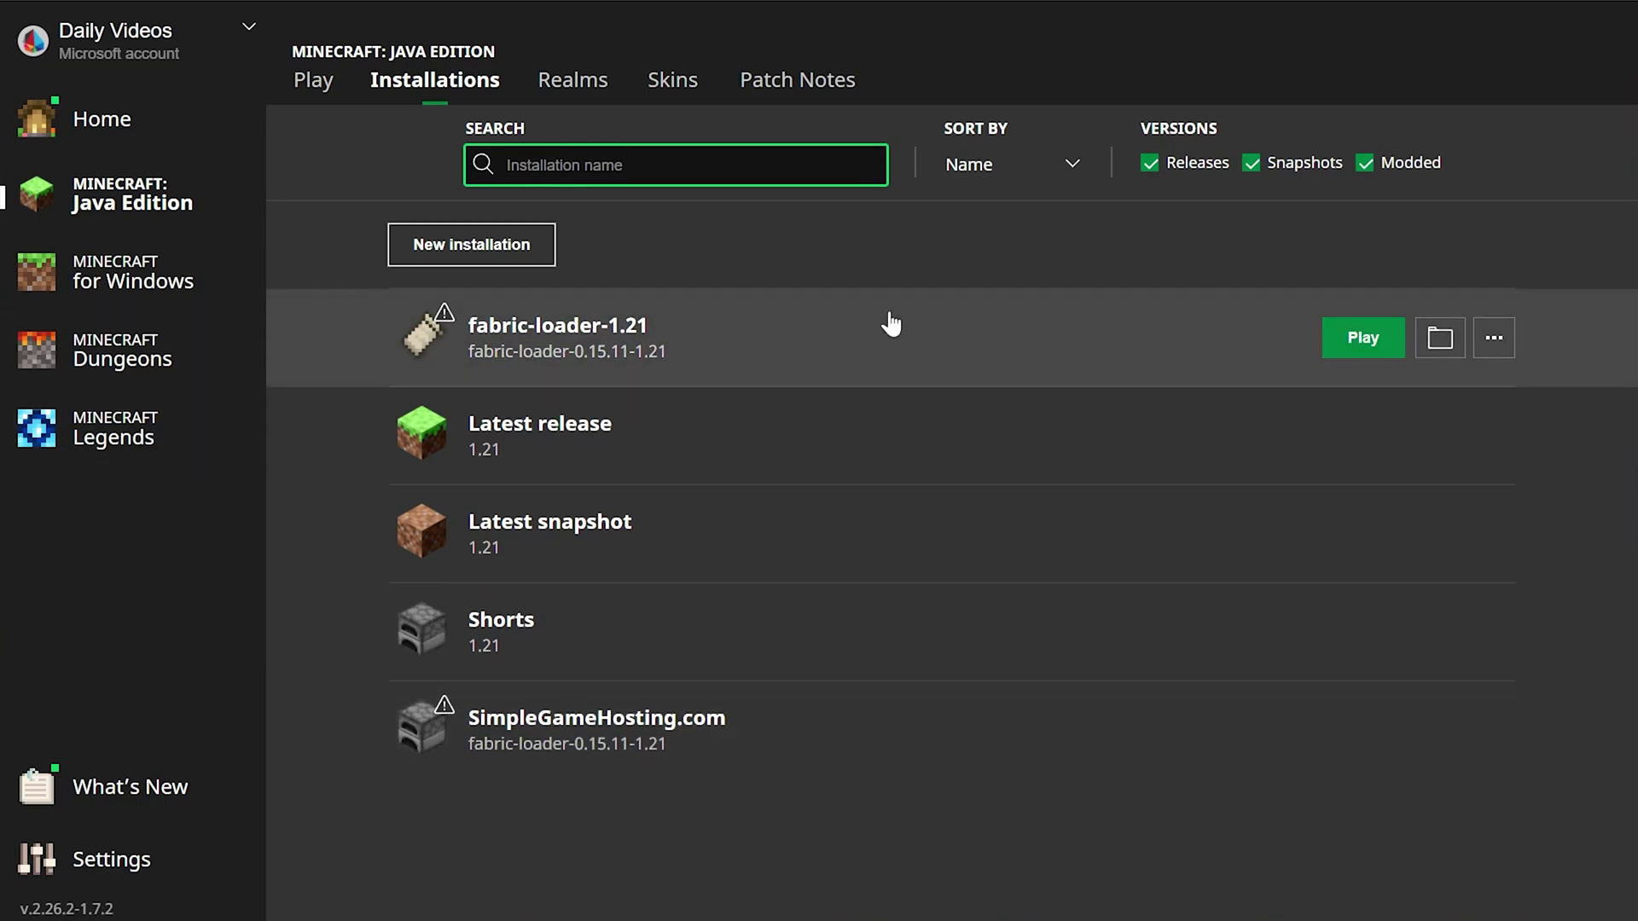
pyautogui.click(1463, 346)
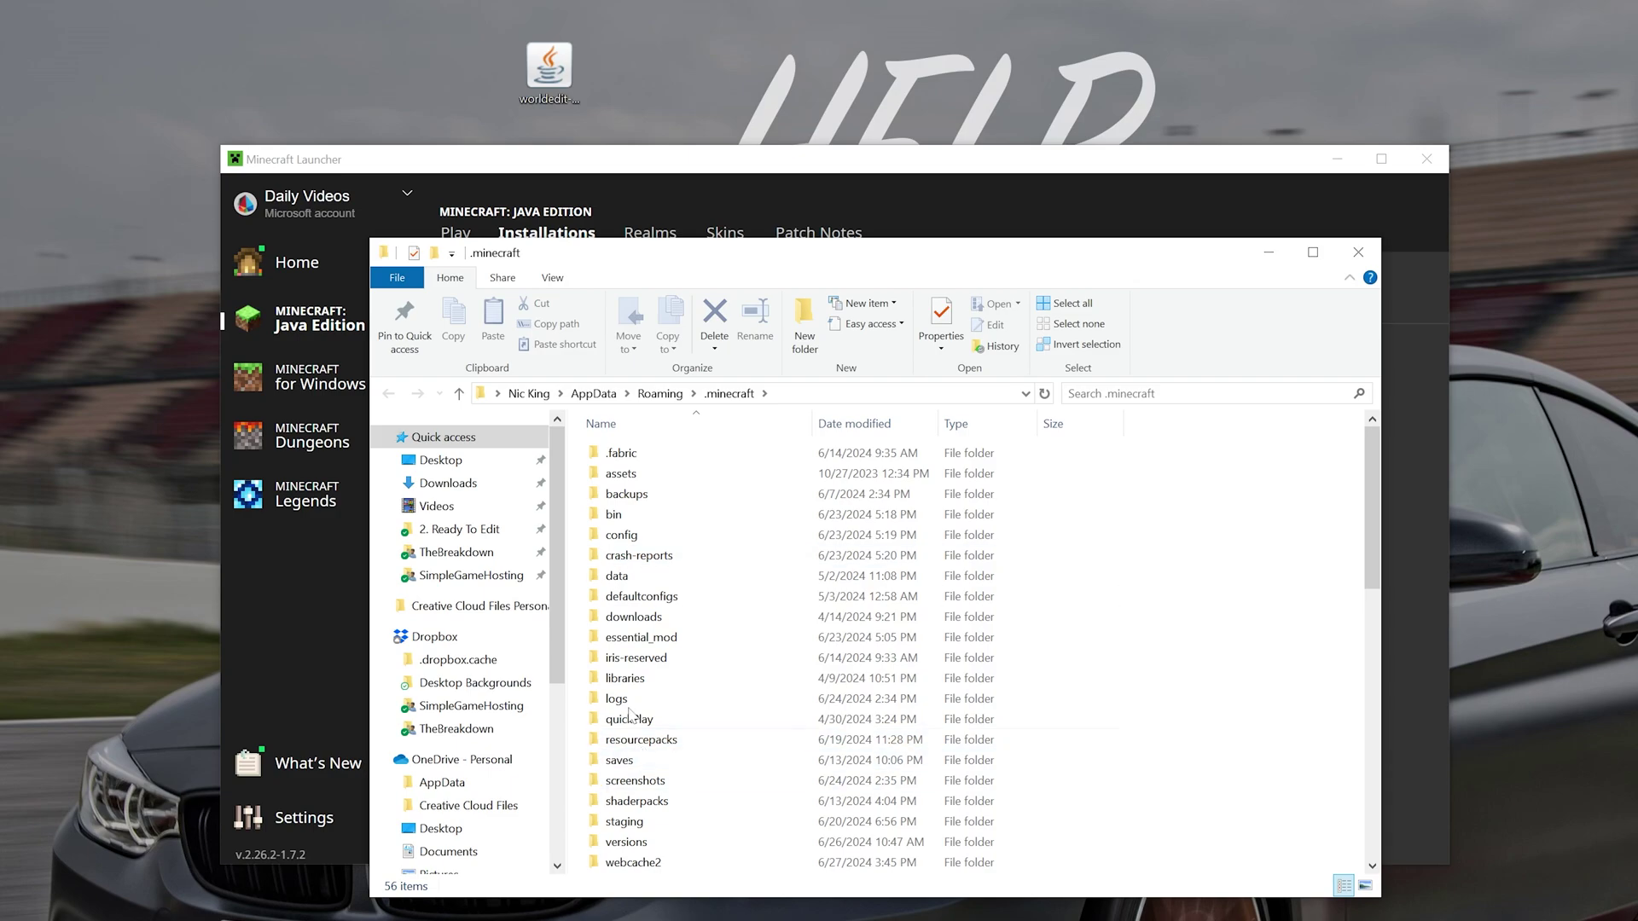
pyautogui.rightClick(581, 471)
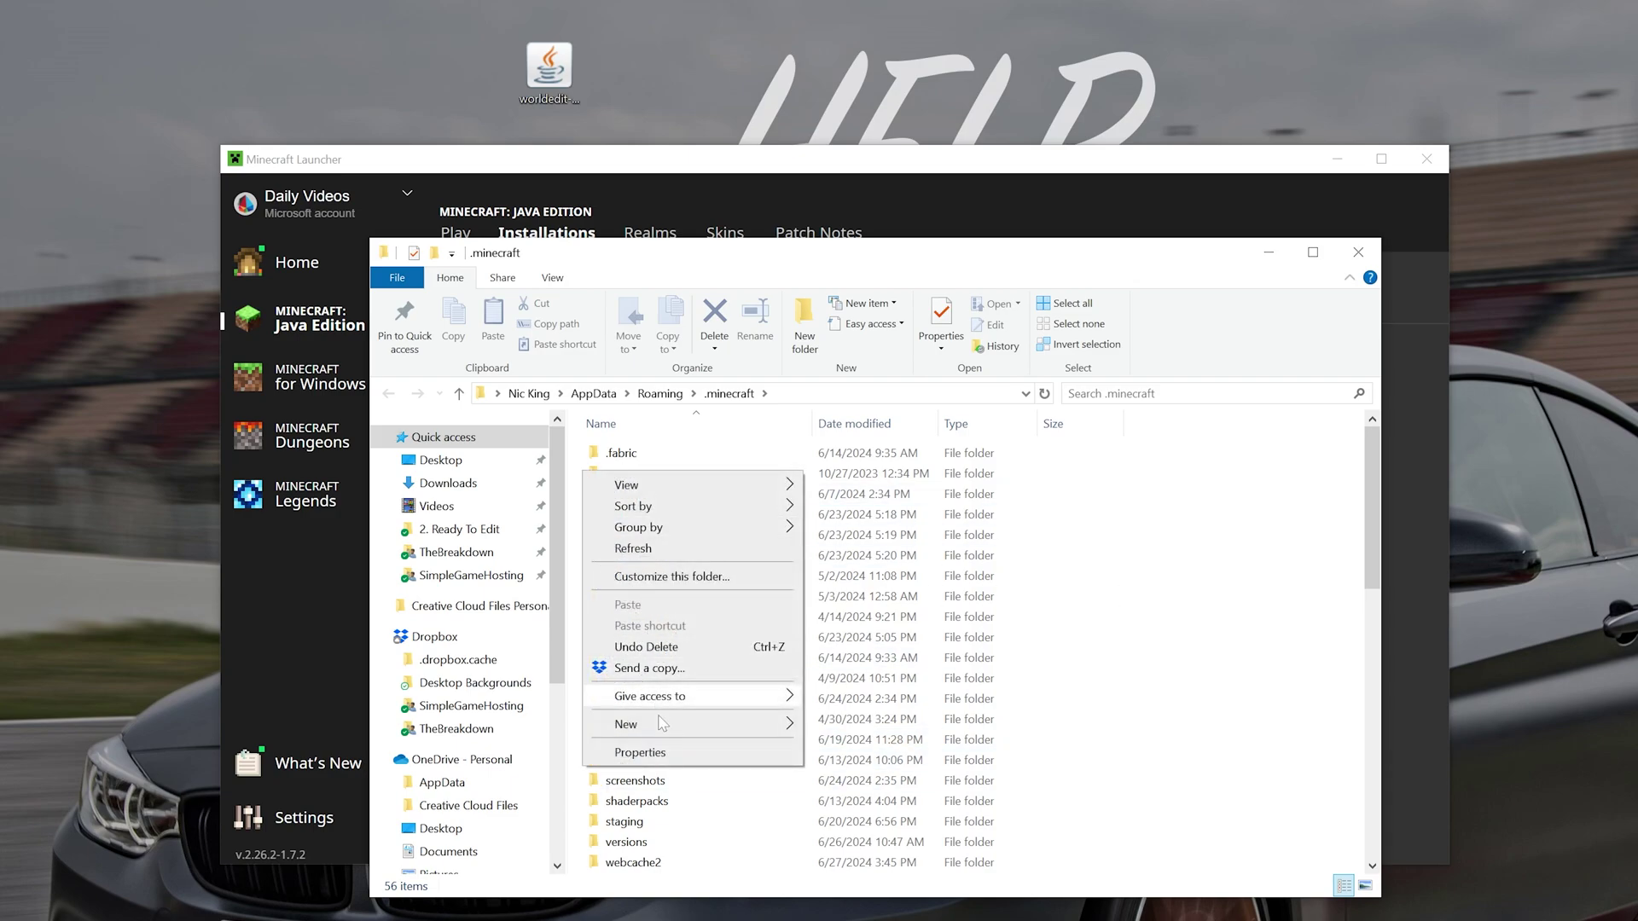
pyautogui.moveTo(670, 726)
pyautogui.click(817, 728)
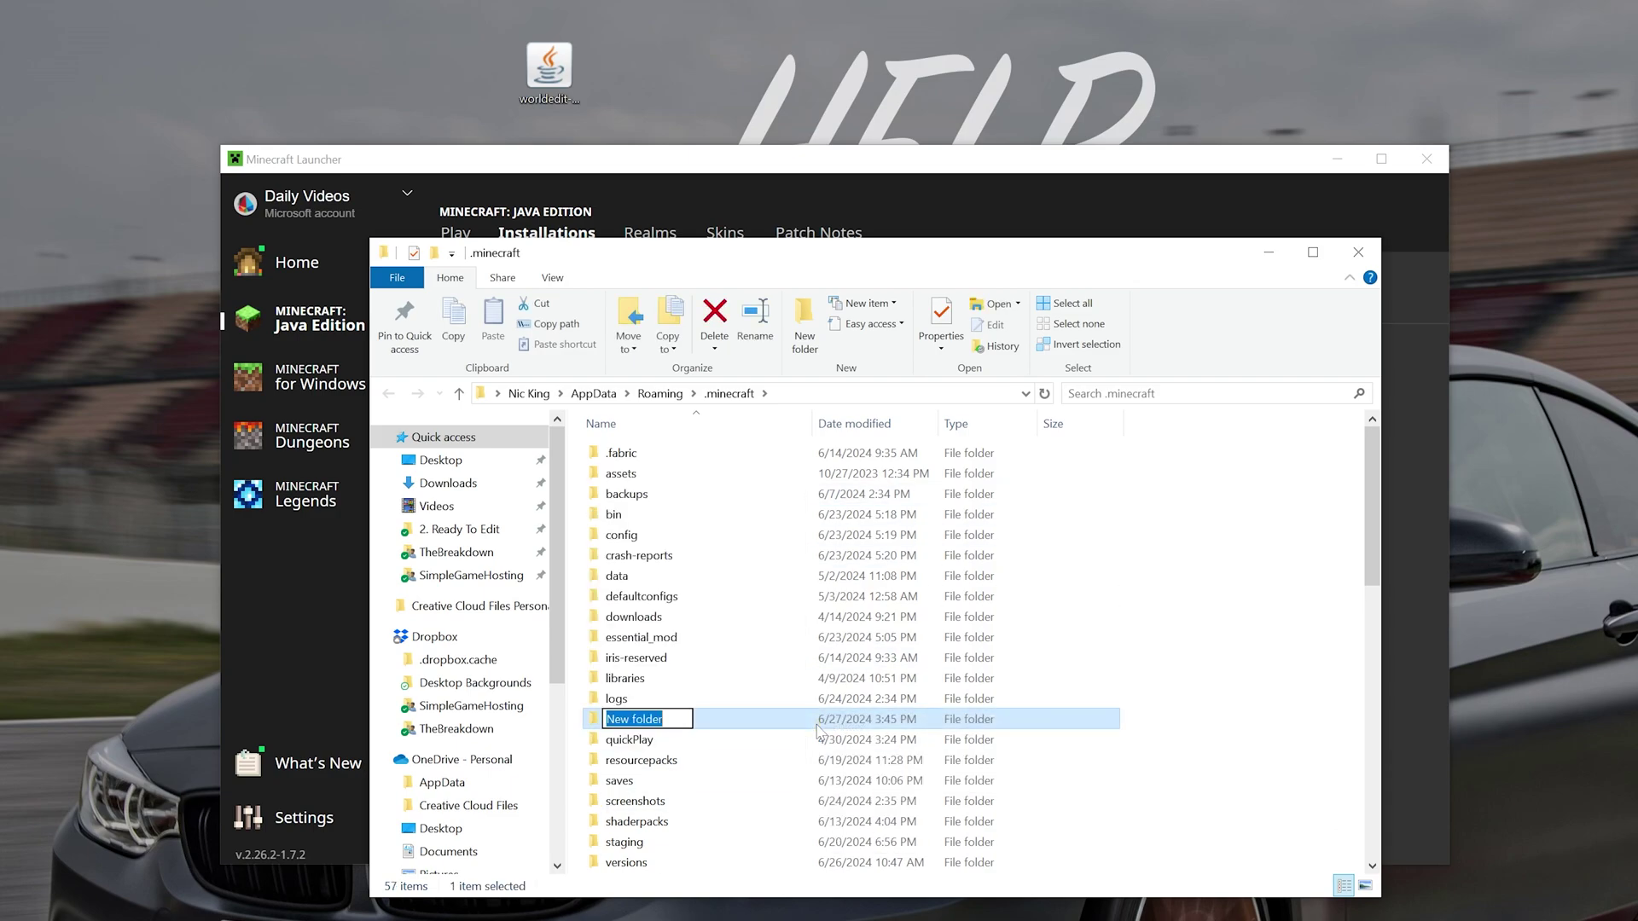
pyautogui.write('mods')
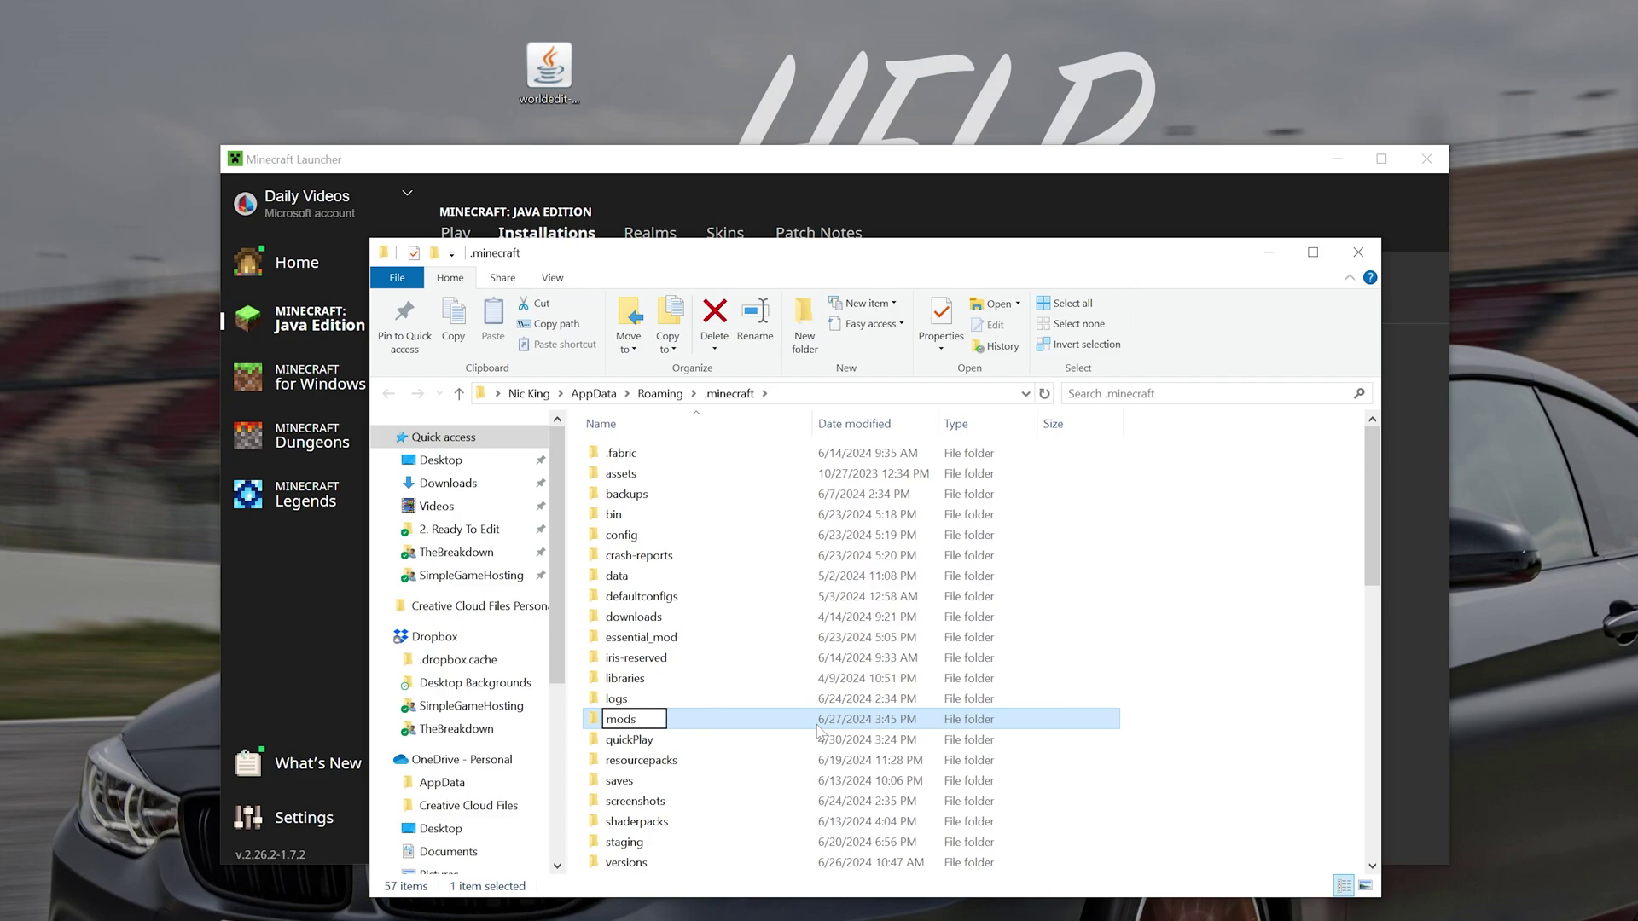
pyautogui.press('Return')
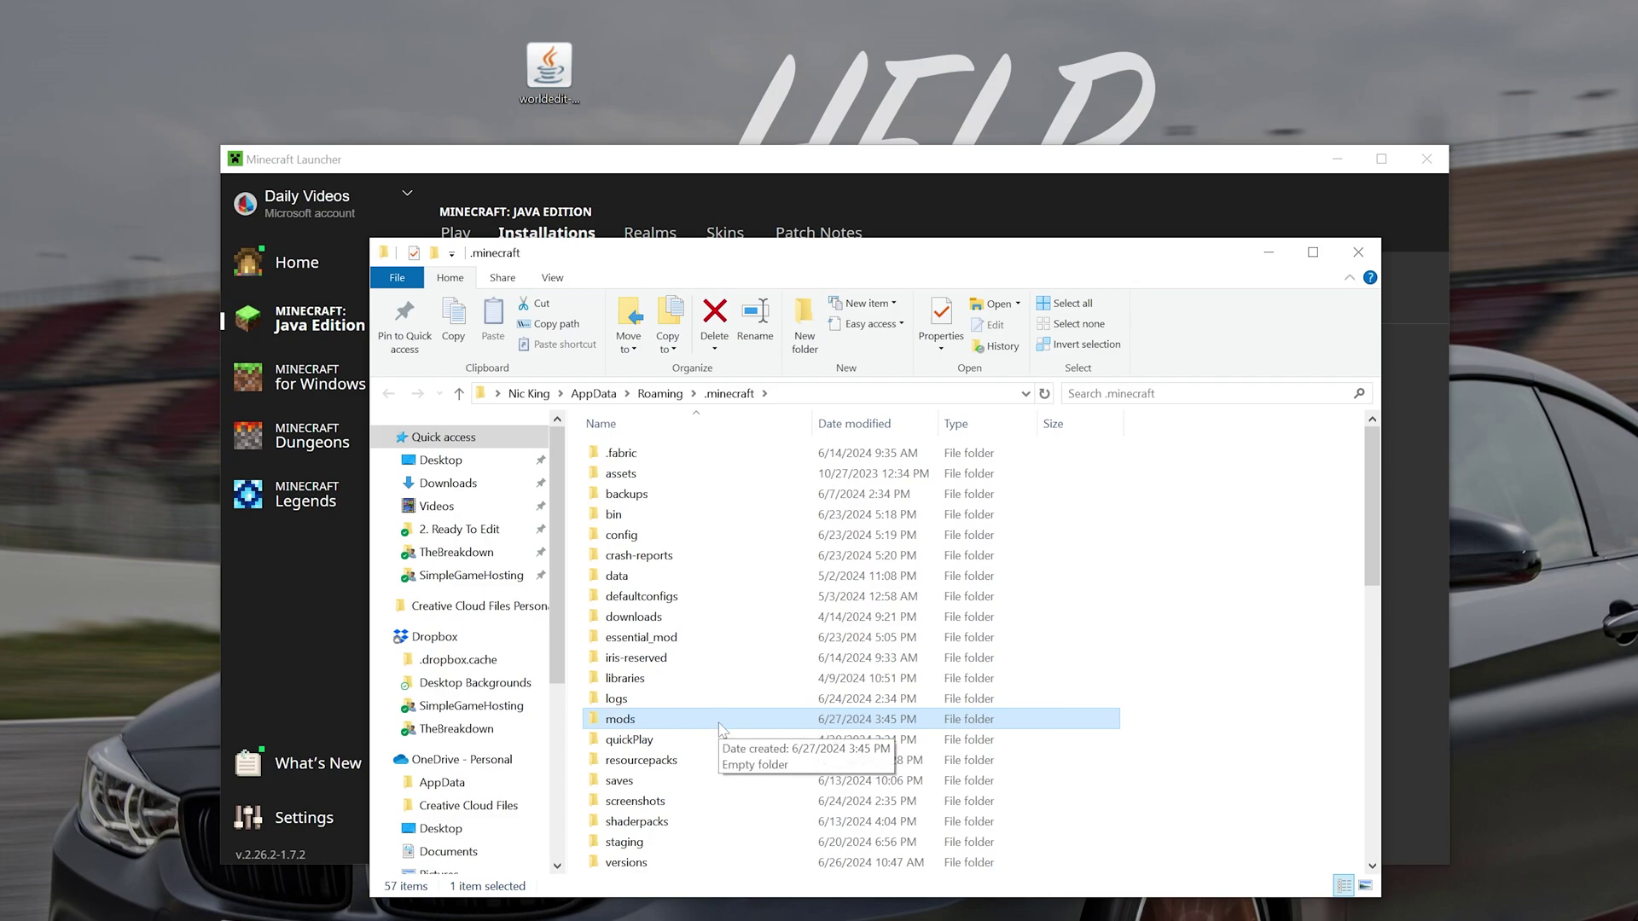
# Move the WorldEdit jar from the desktop into the mods folder and close the folder window.
pyautogui.doubleClick(721, 730)
pyautogui.moveTo(549, 68); pyautogui.dragTo(819, 614)
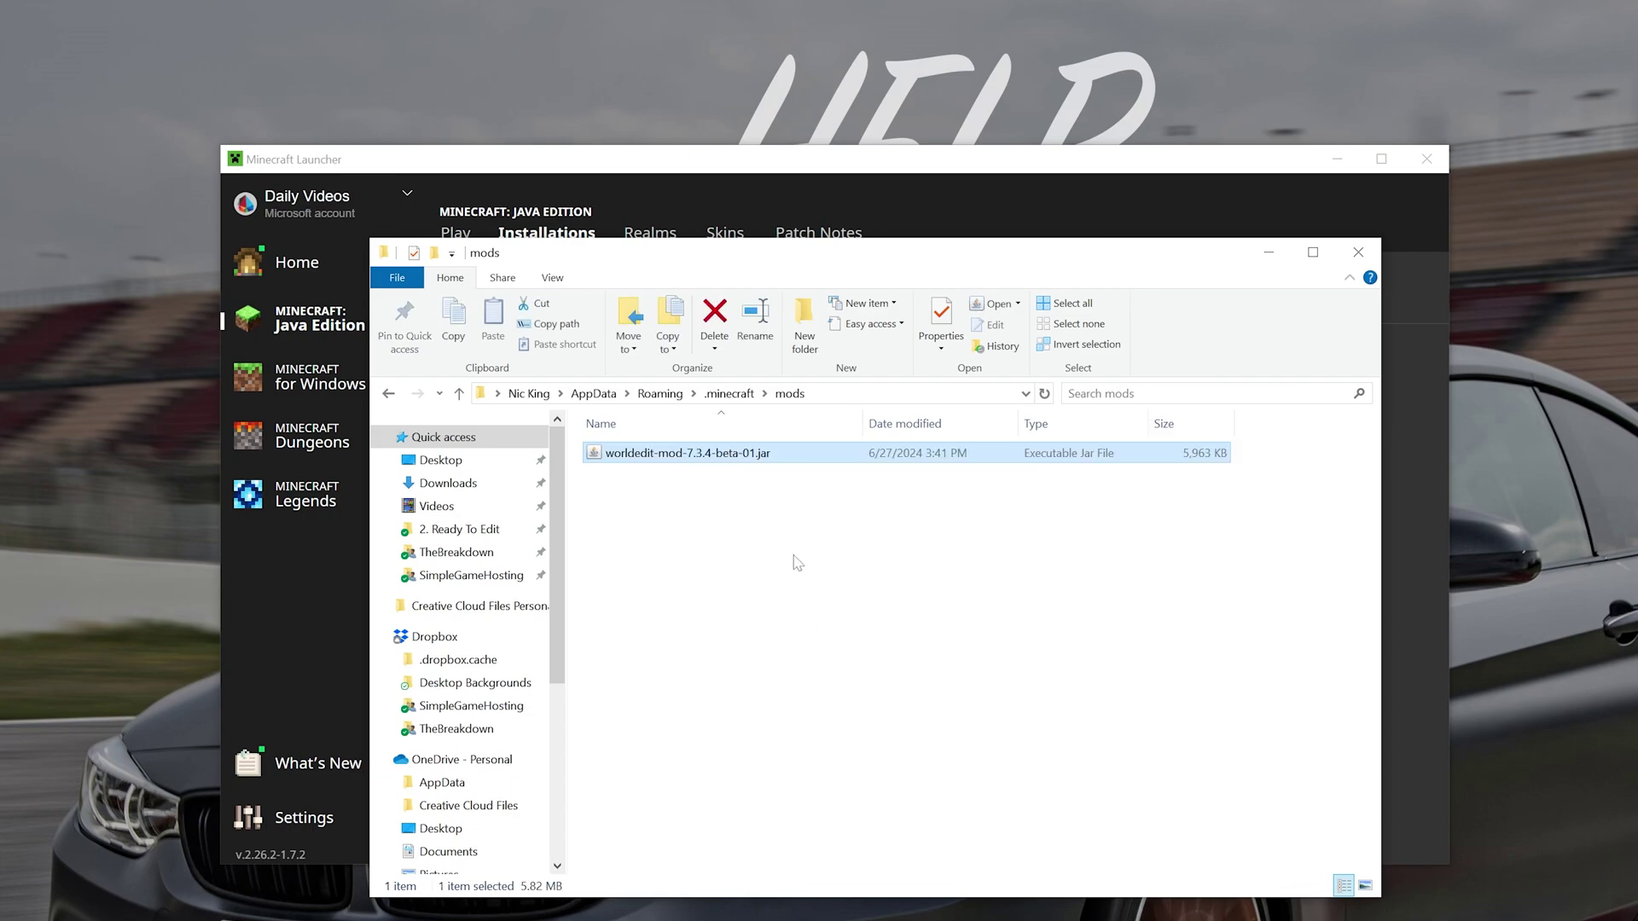
pyautogui.click(1358, 252)
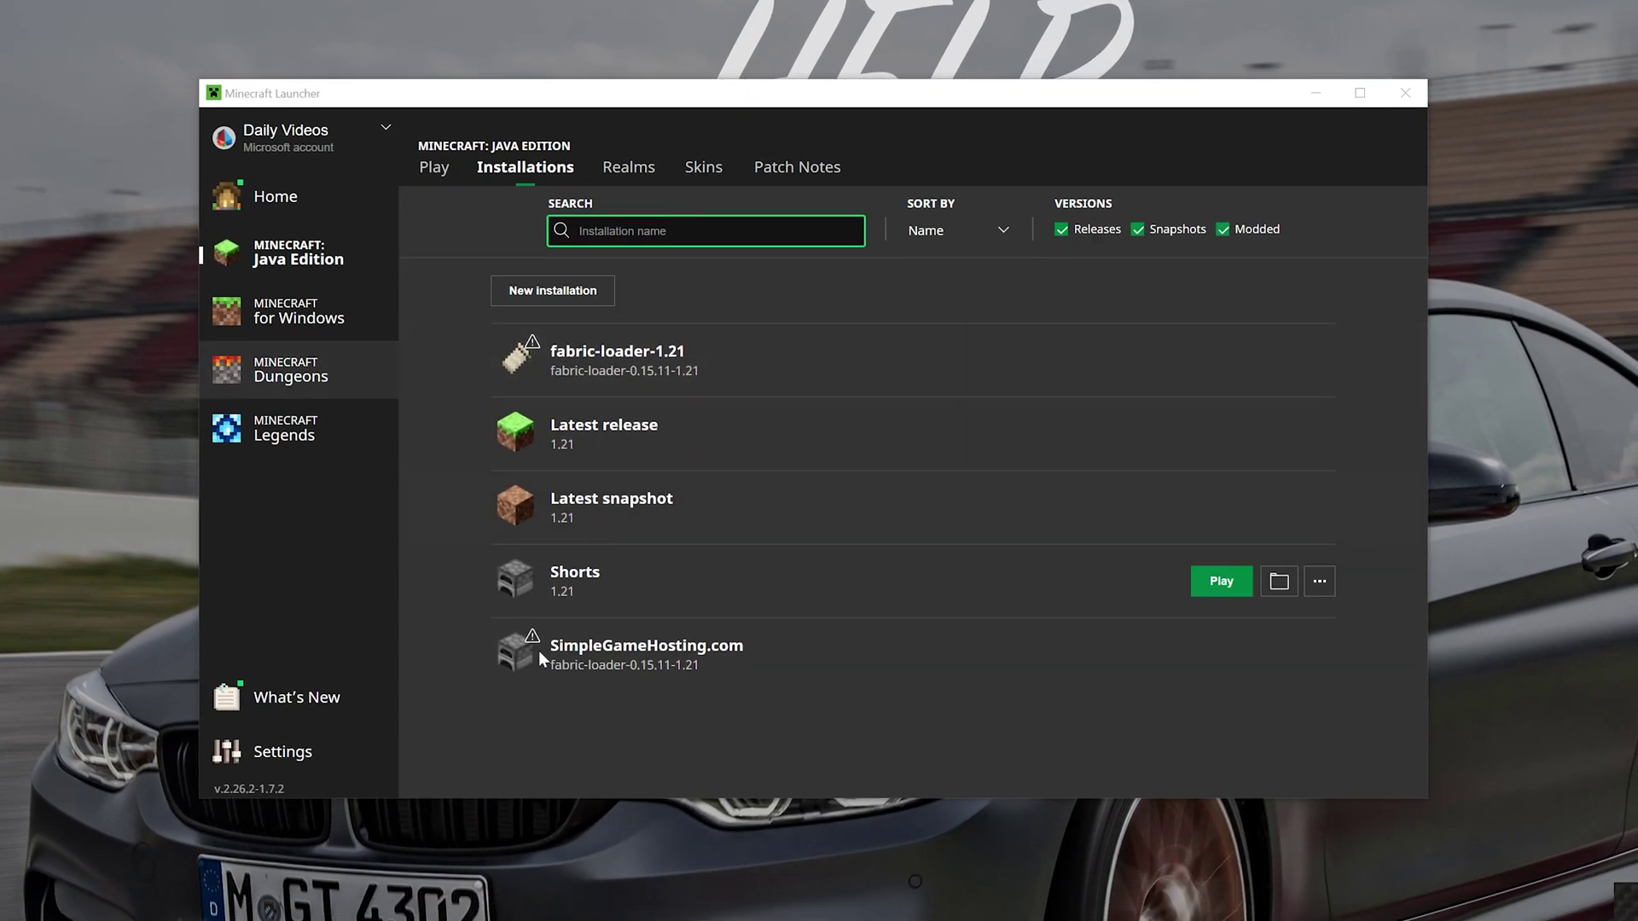
# Launch the SimpleGameHosting.com installation and accept playing the modified game.
pyautogui.click(1241, 646)
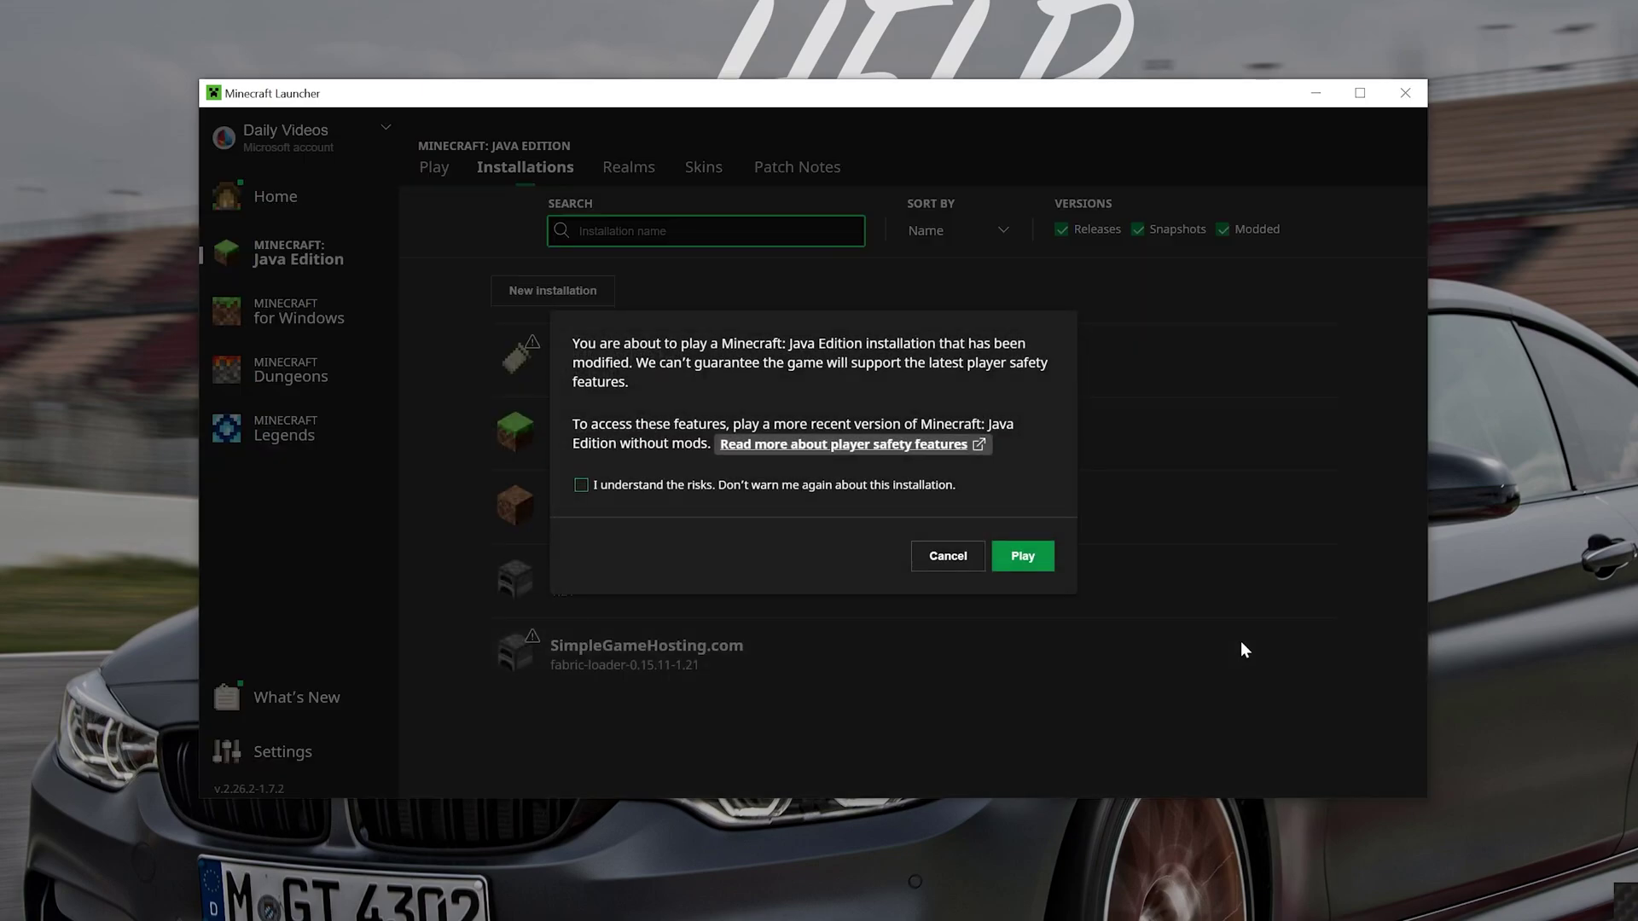
pyautogui.click(1032, 557)
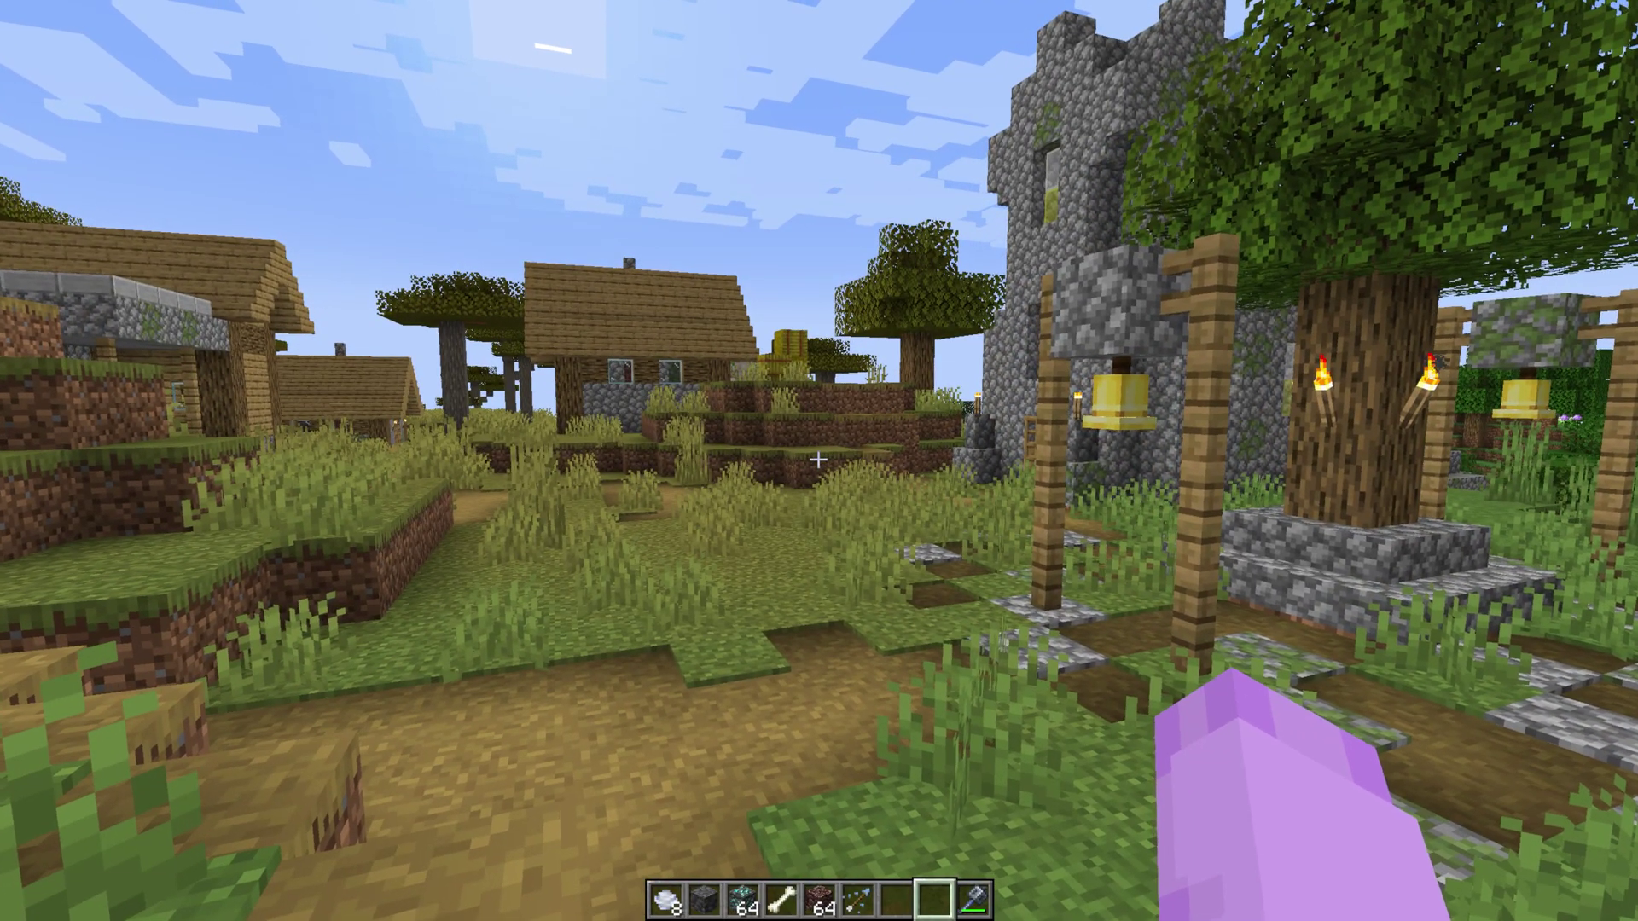
# Get the WorldEdit selection axe with the //wand command and hold it.
pyautogui.write('//wand')
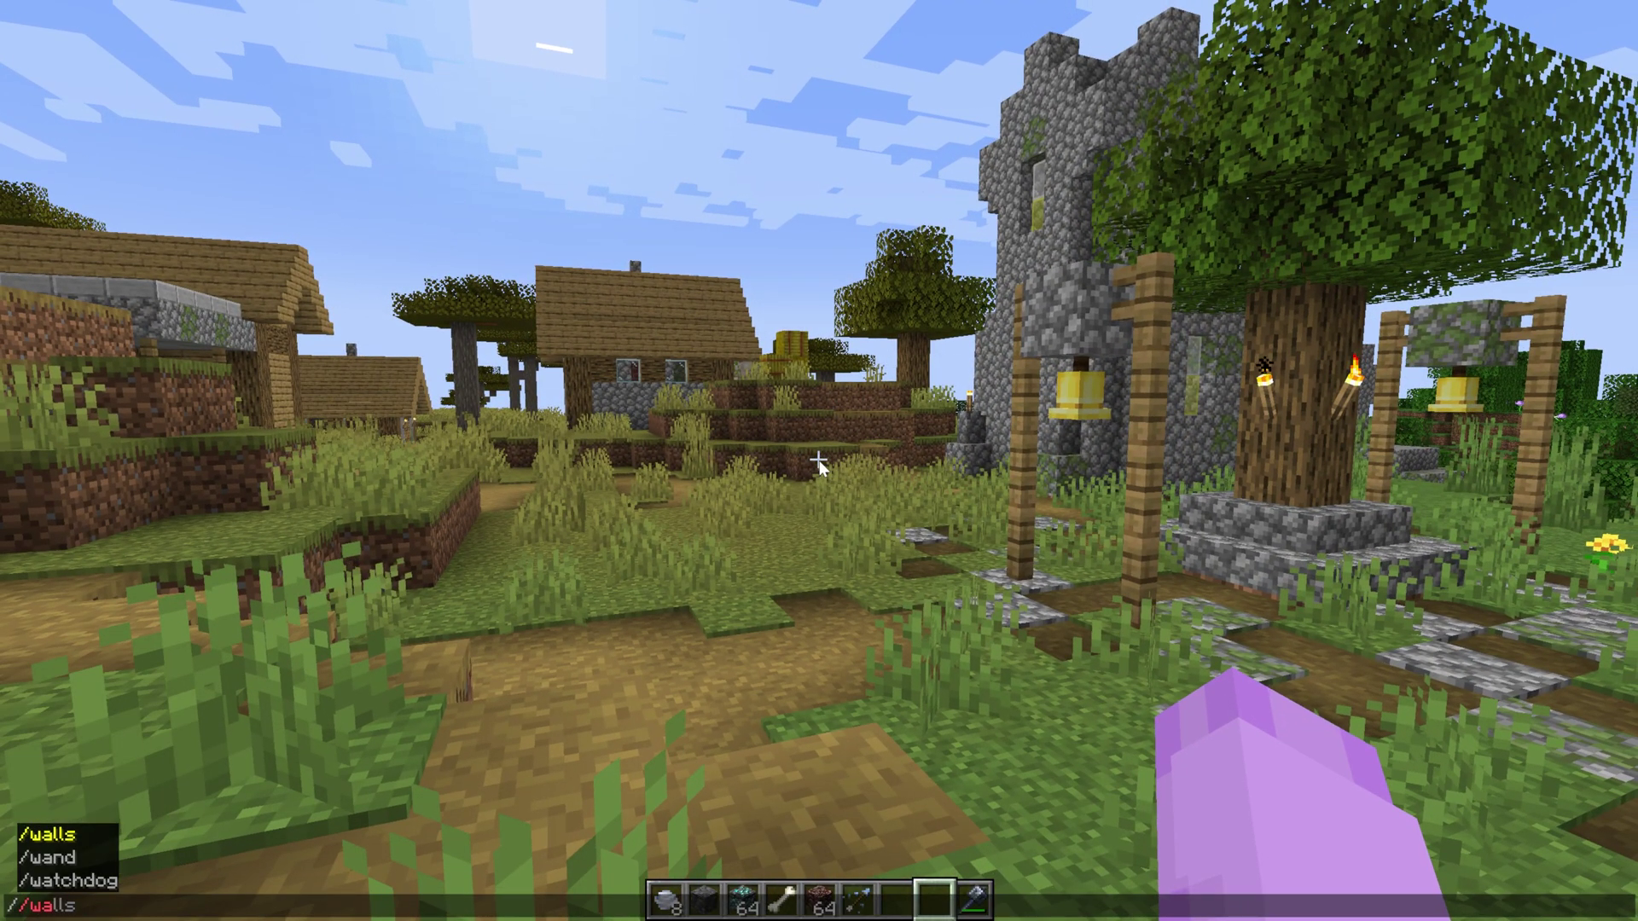
pyautogui.press('Return')
pyautogui.press('7')
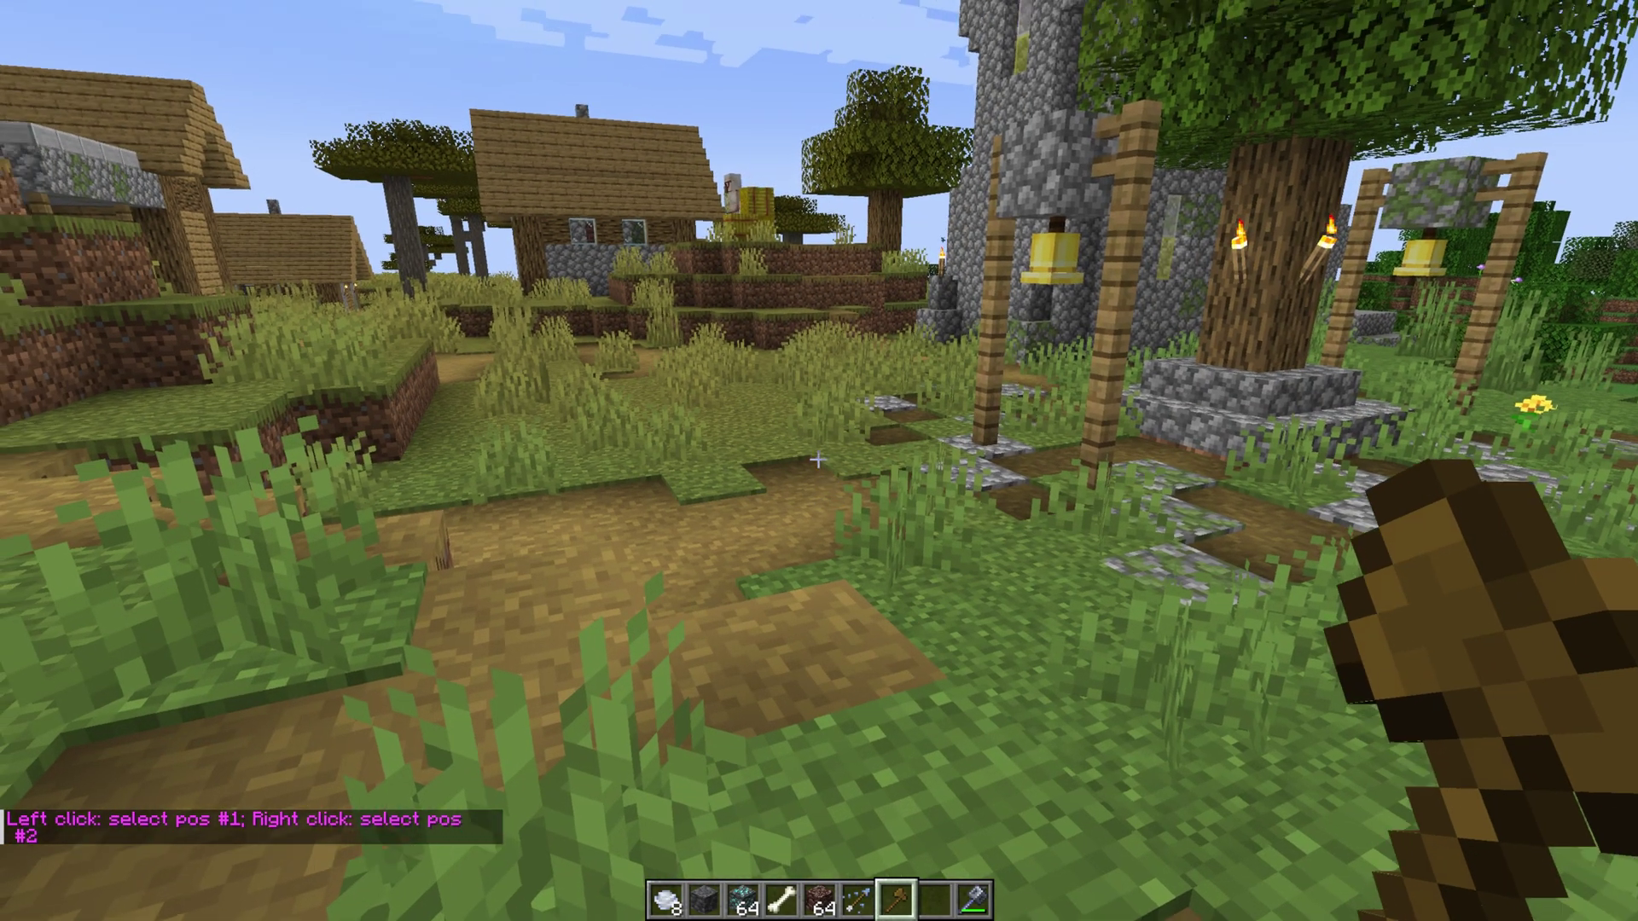
# Mark the cobblestone tower with the wand, first position at (-160, 70, -724) and second position at (-155, 81, -718).
pyautogui.press('w')
pyautogui.press('space')
pyautogui.press('w')
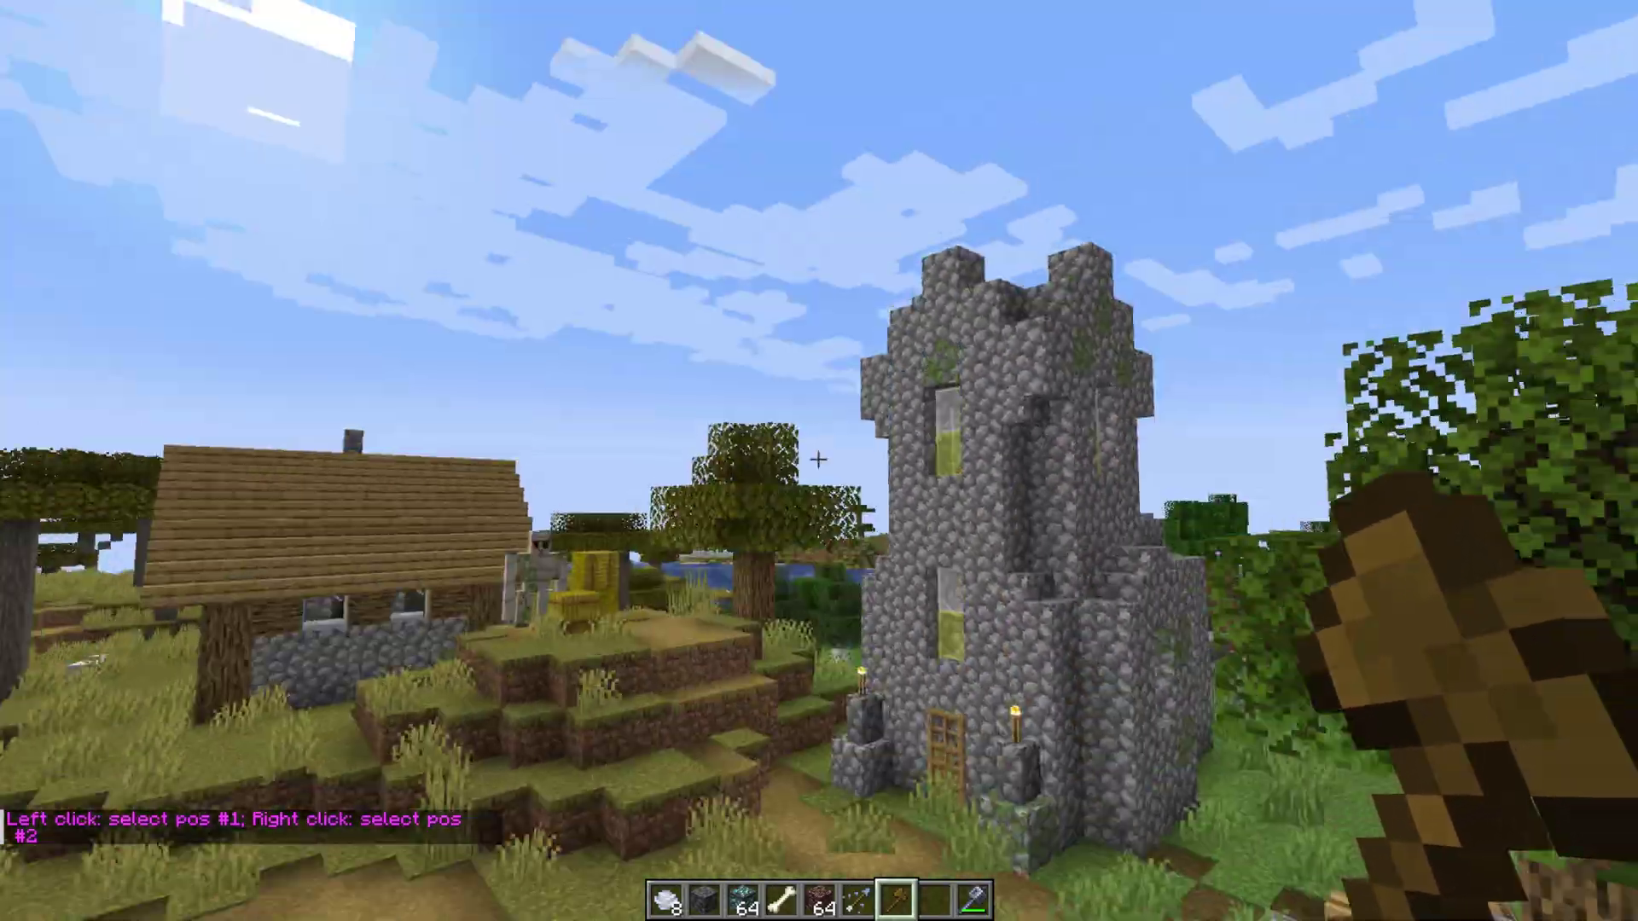
pyautogui.press('s')
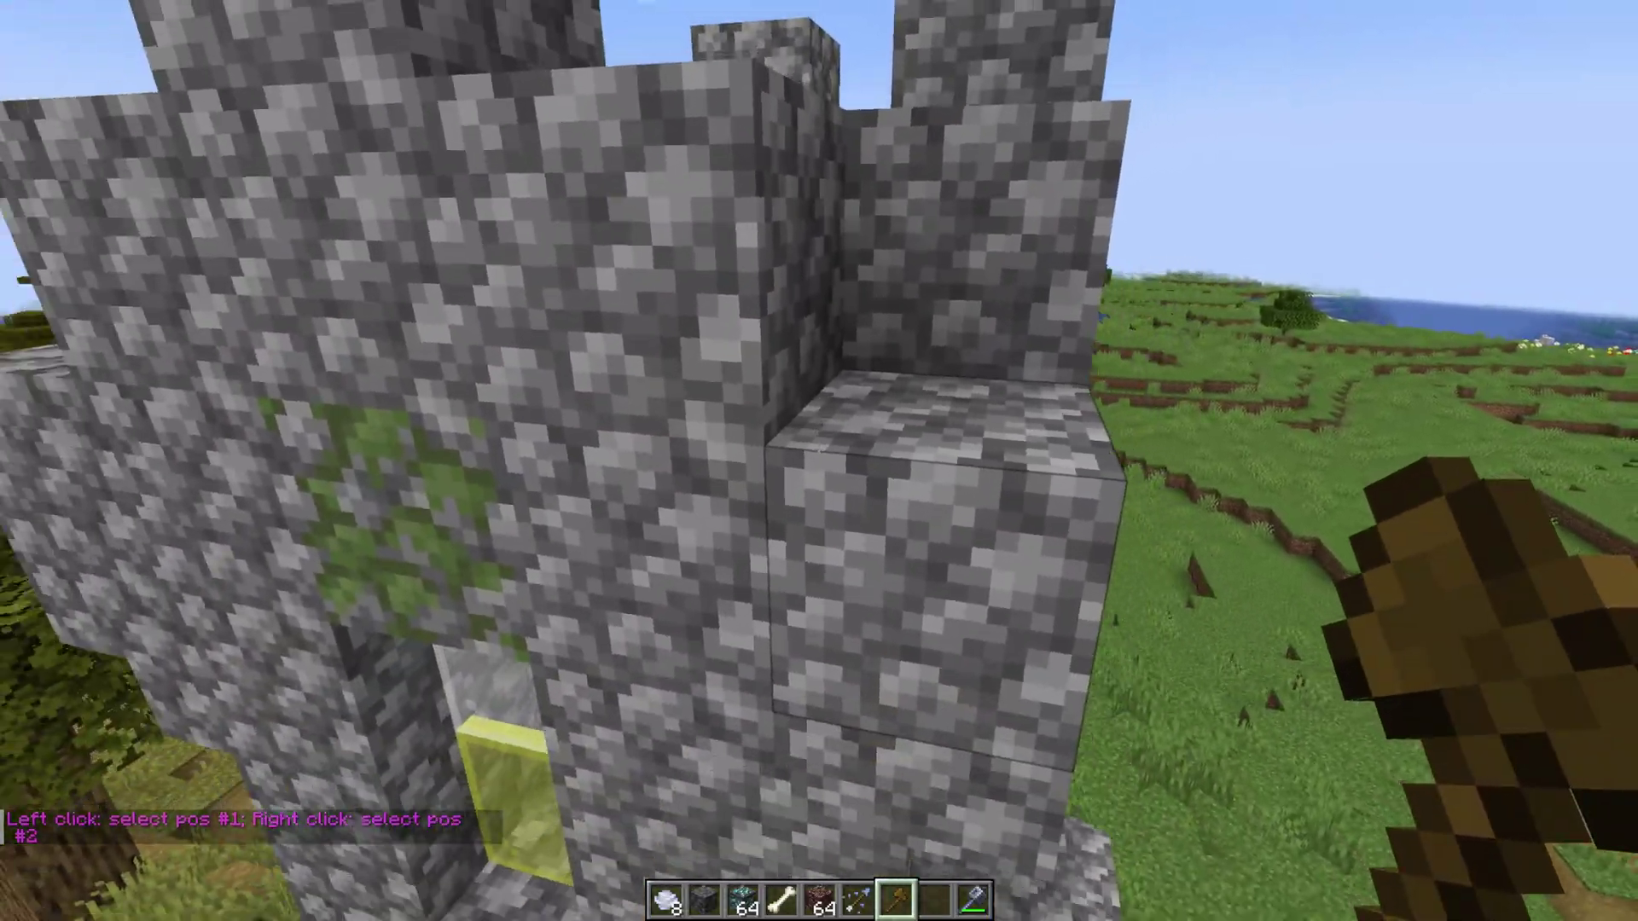
pyautogui.press('w')
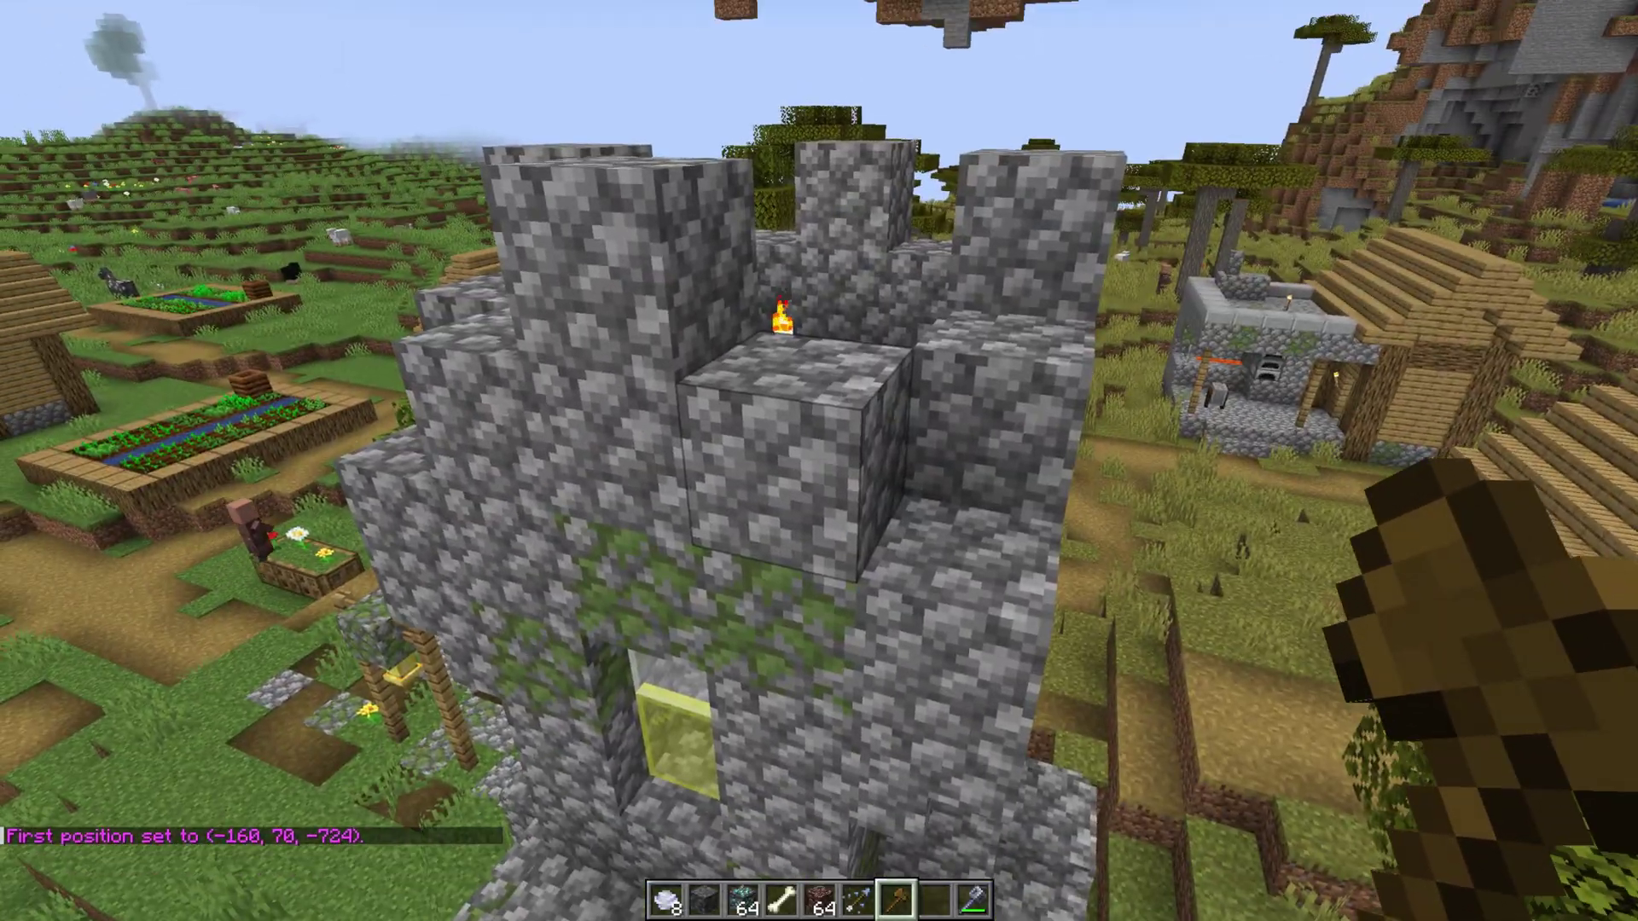
pyautogui.rightClick(818, 459)
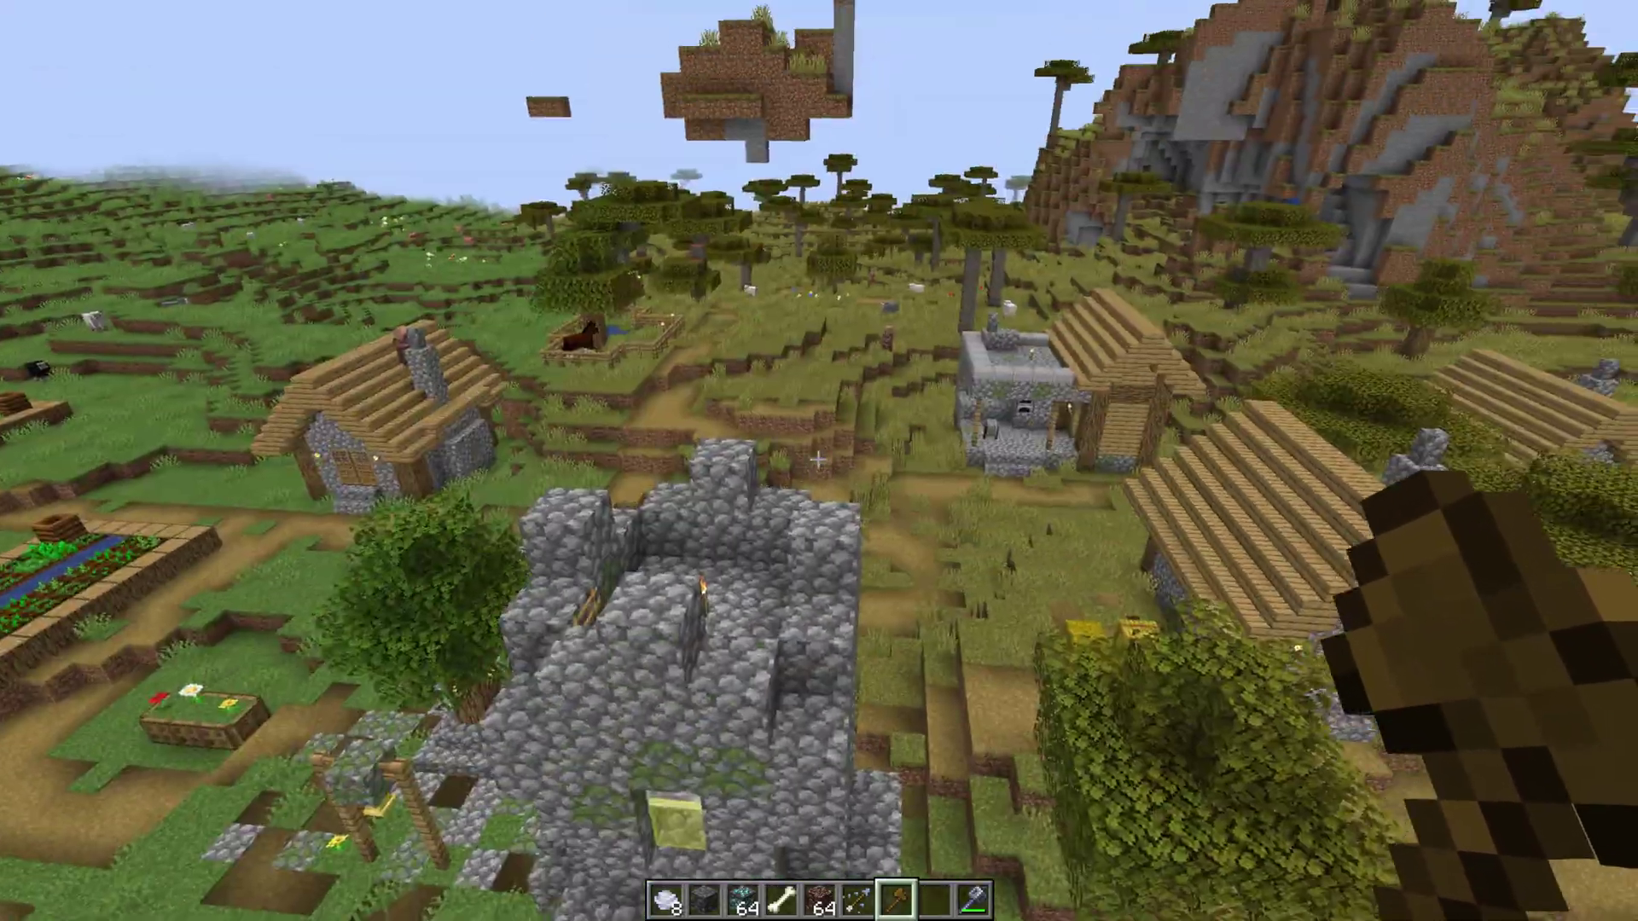
# Set the second selection position to the player's spot in the air above the tower with the //pos2 command.
pyautogui.press('/')
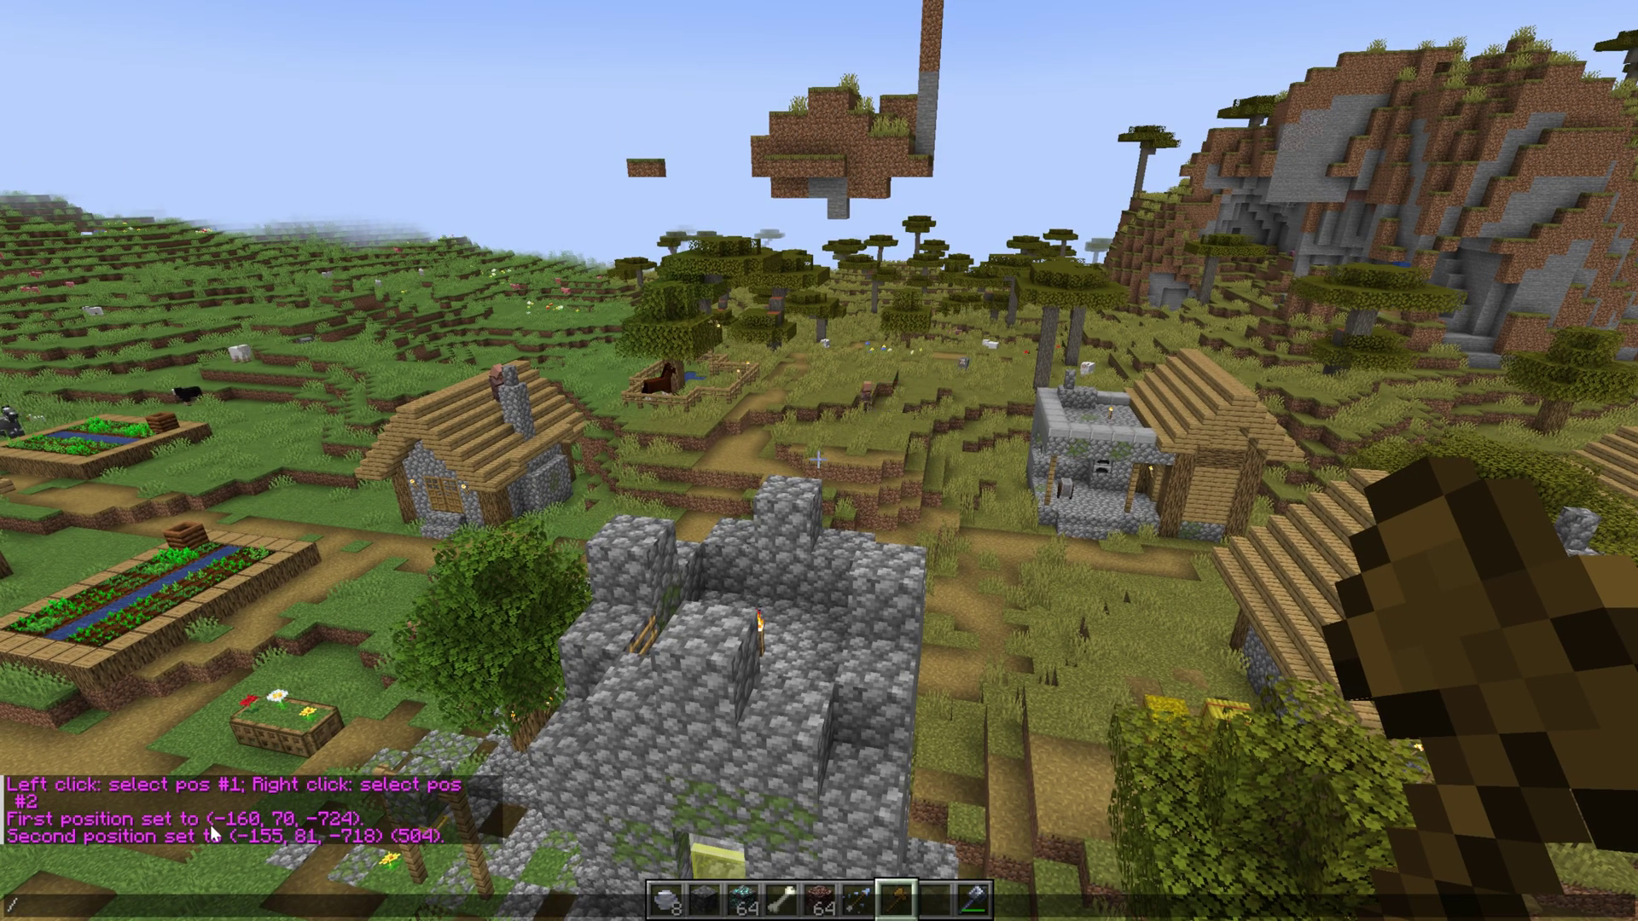
pyautogui.write('/pos')
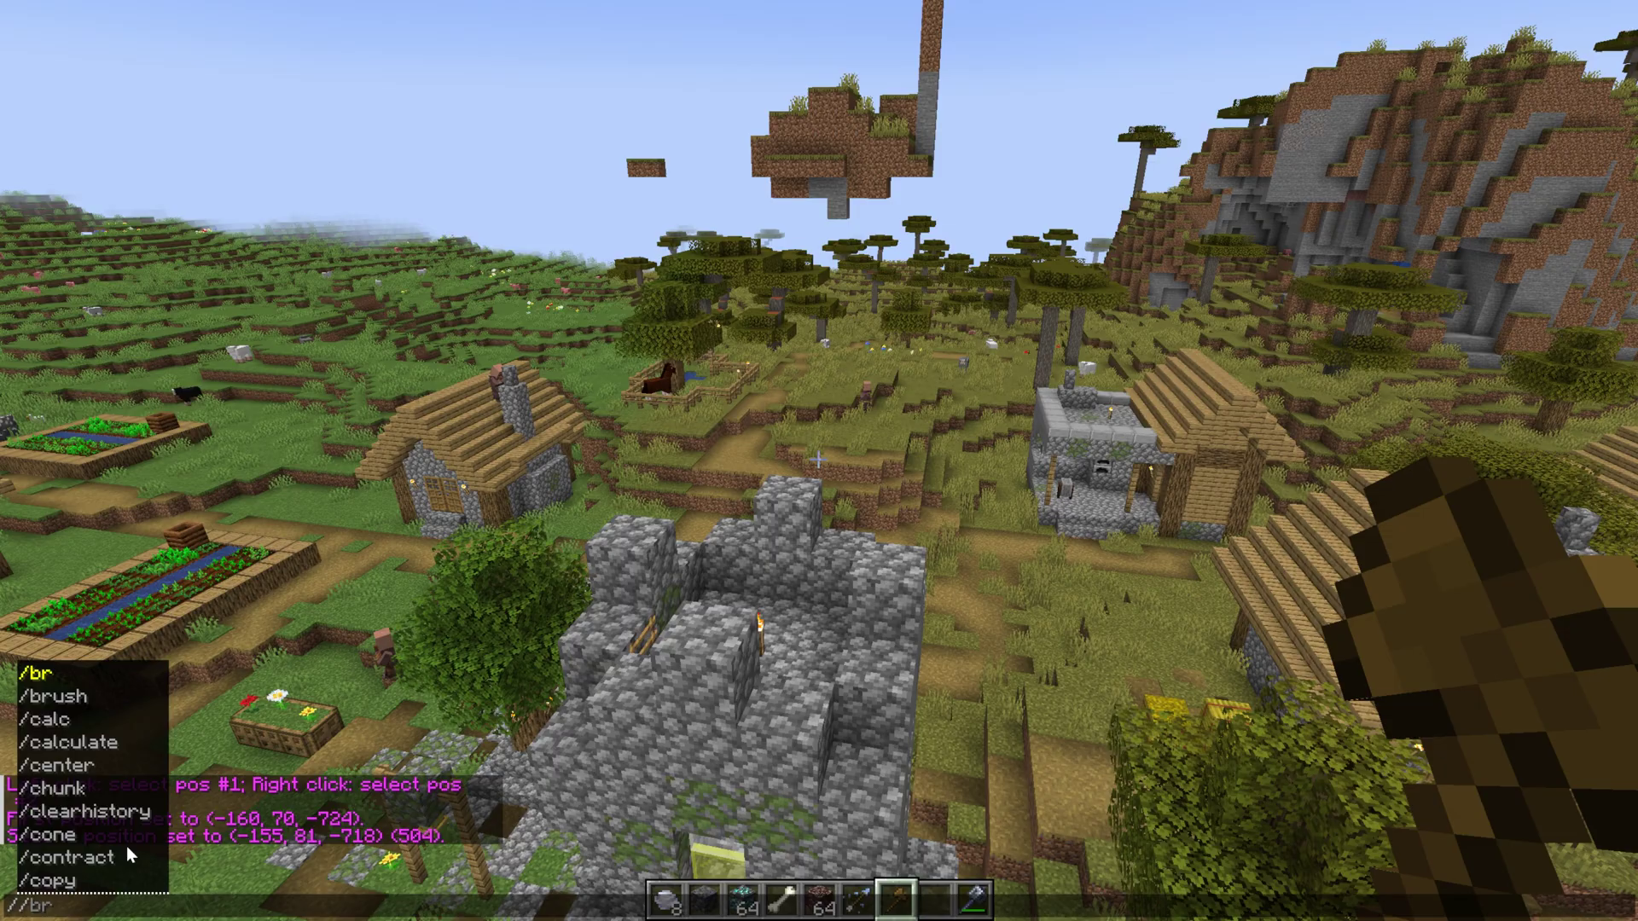
pyautogui.press('Tab')
pyautogui.press('Tab')
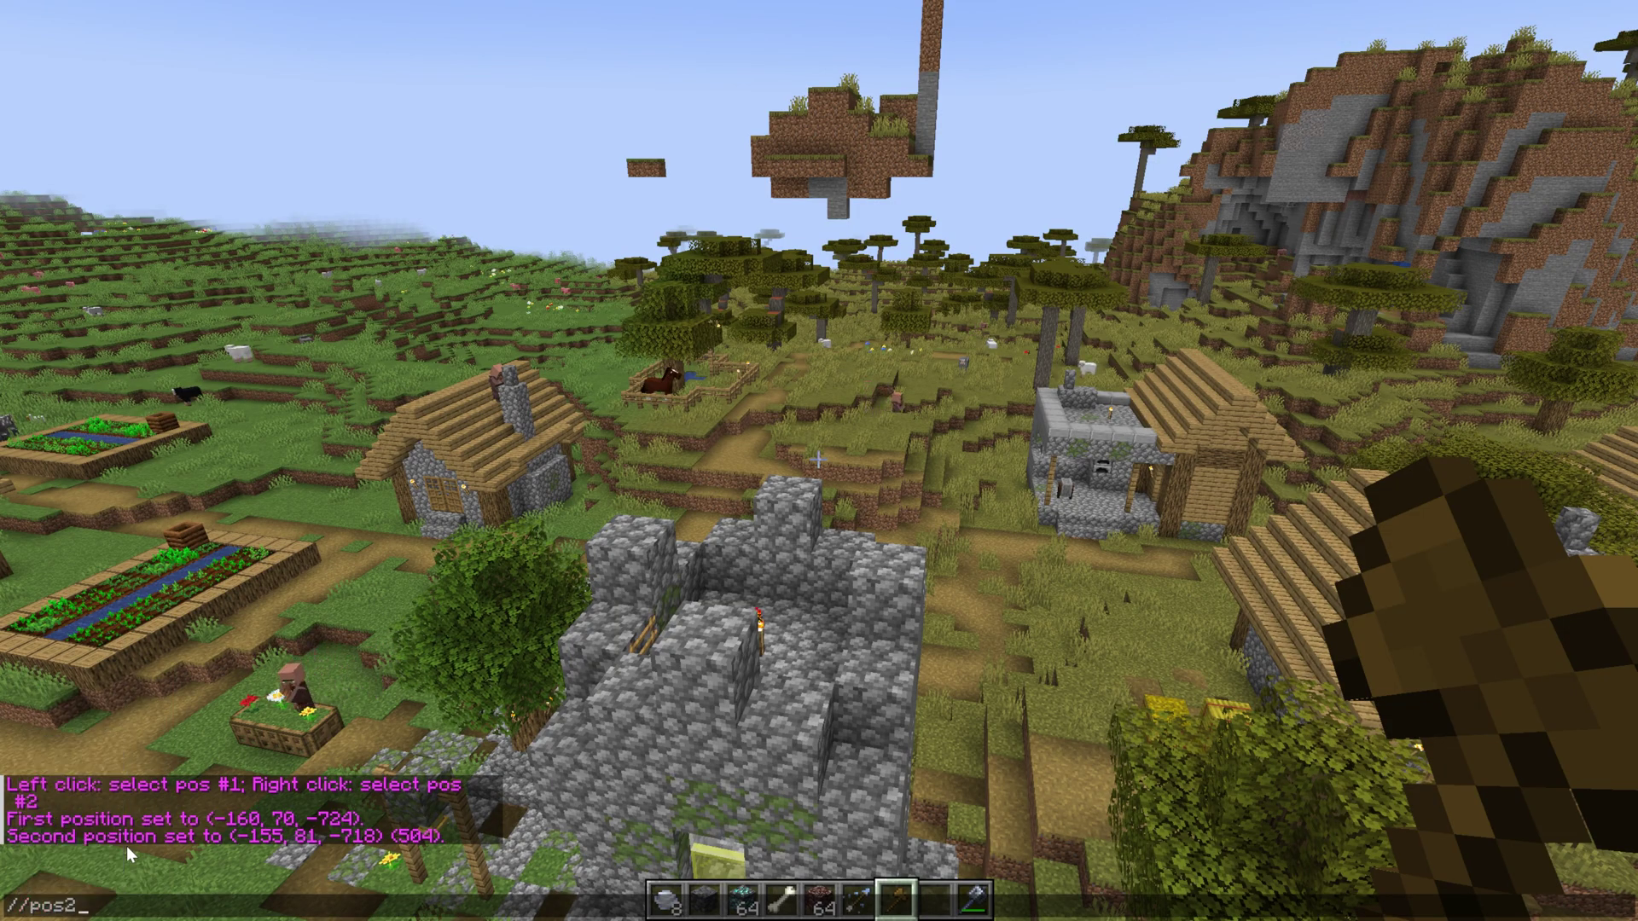
pyautogui.press('Return')
# Replace the cobblestone in the selected tower with diamond_block using the //replace command, and inspect the tower.
pyautogui.press('s')
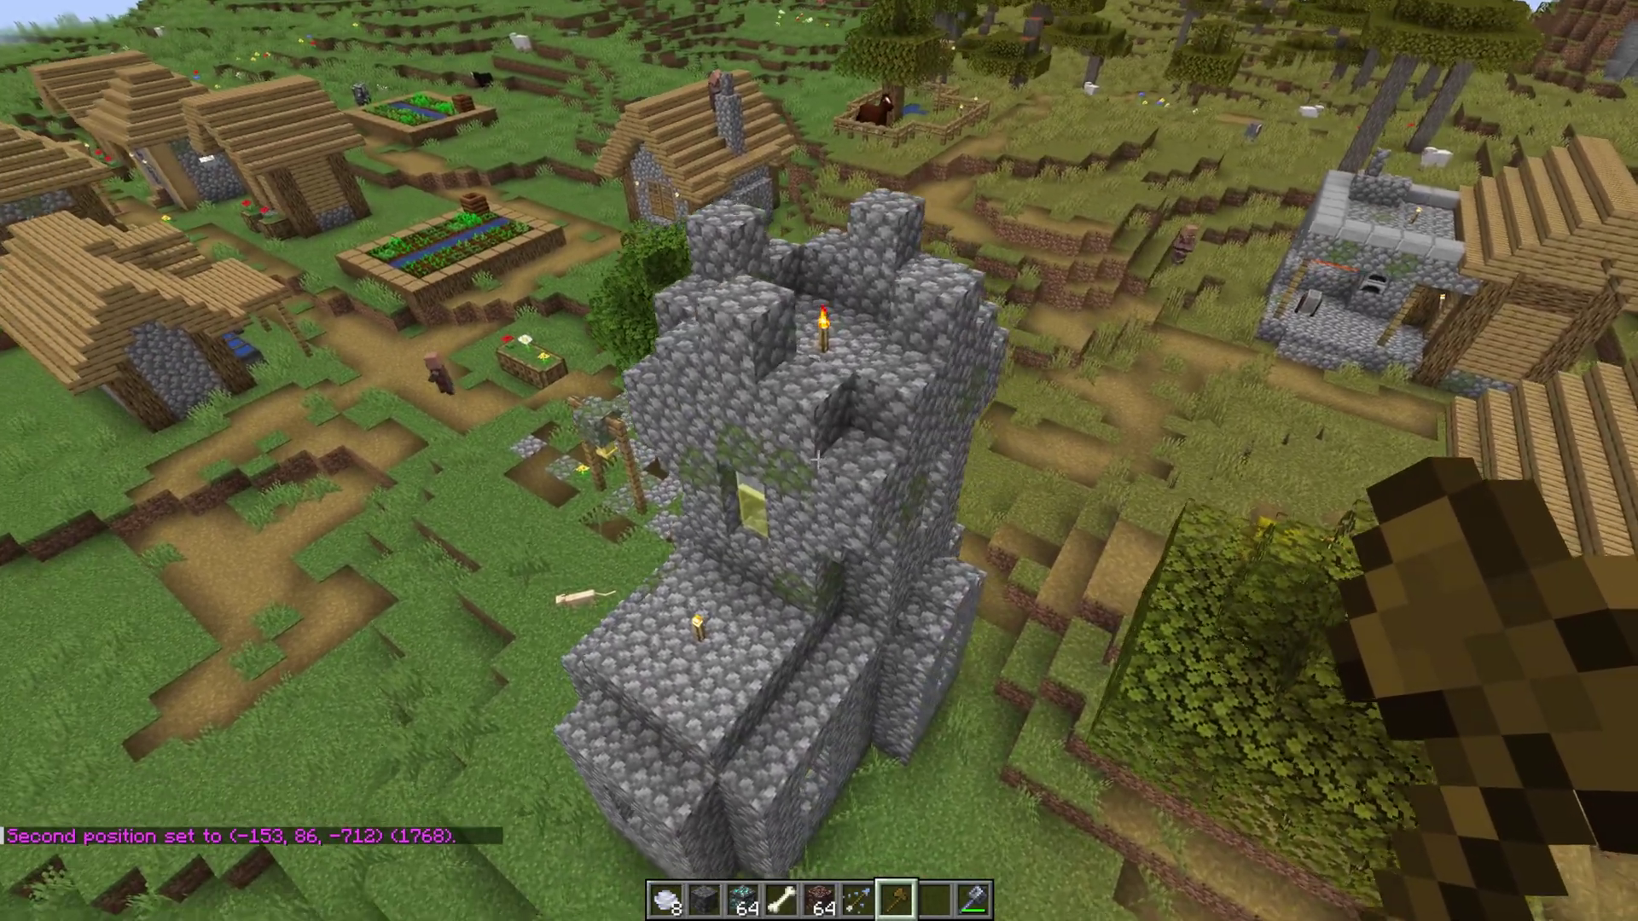
pyautogui.press('shift')
pyautogui.press('w')
pyautogui.press('d')
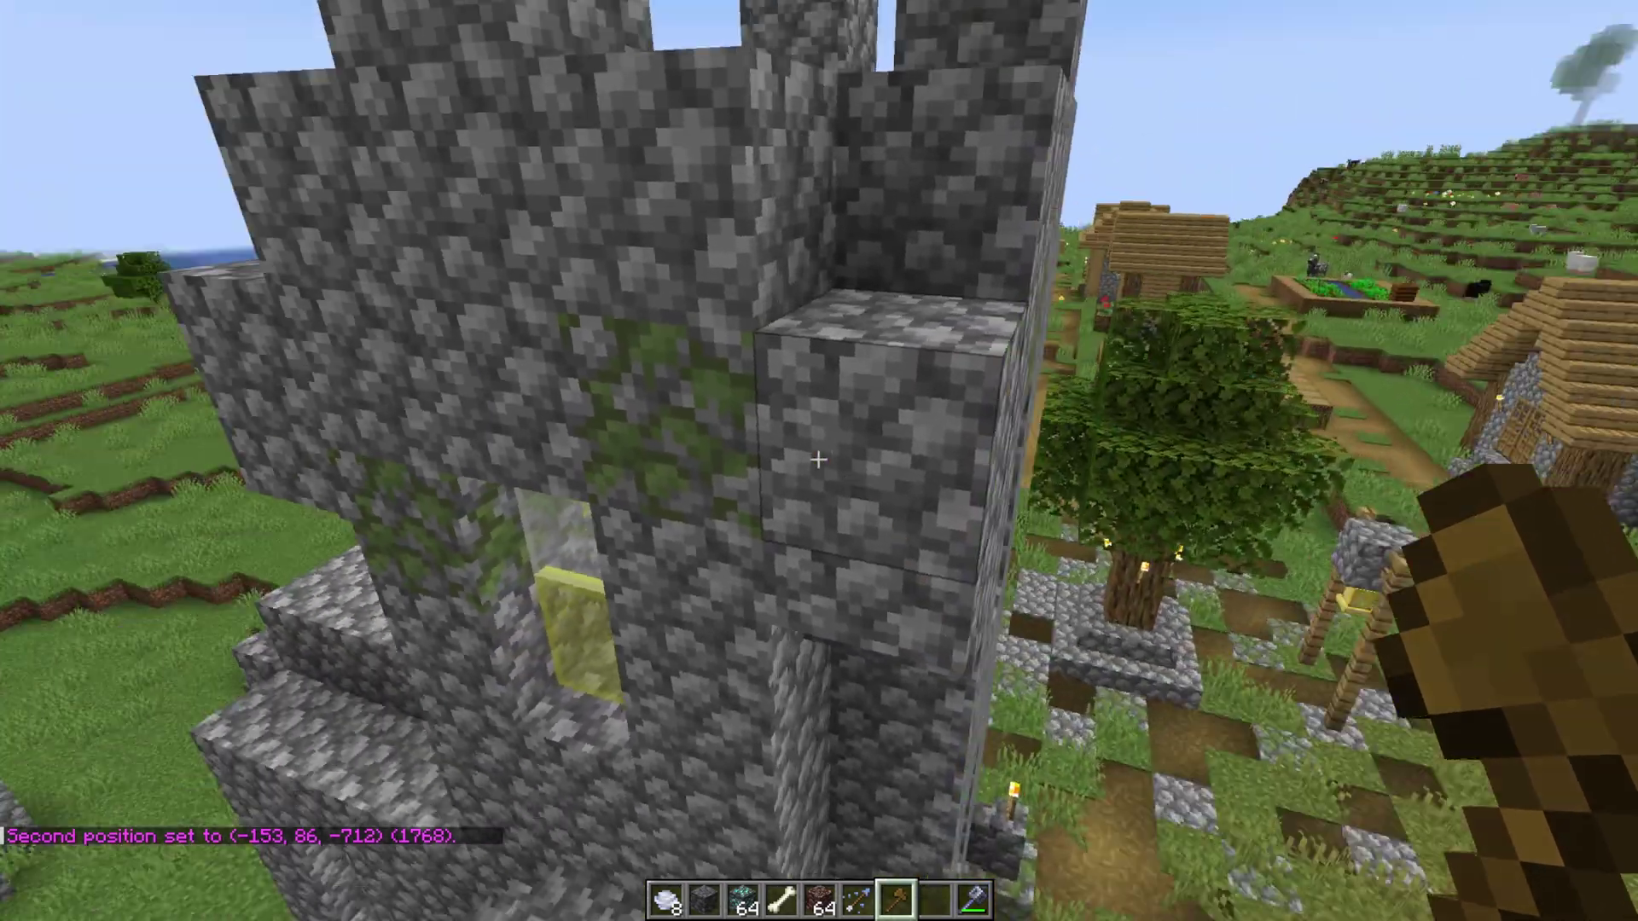
pyautogui.press('s')
pyautogui.press('/')
pyautogui.write('/replace ')
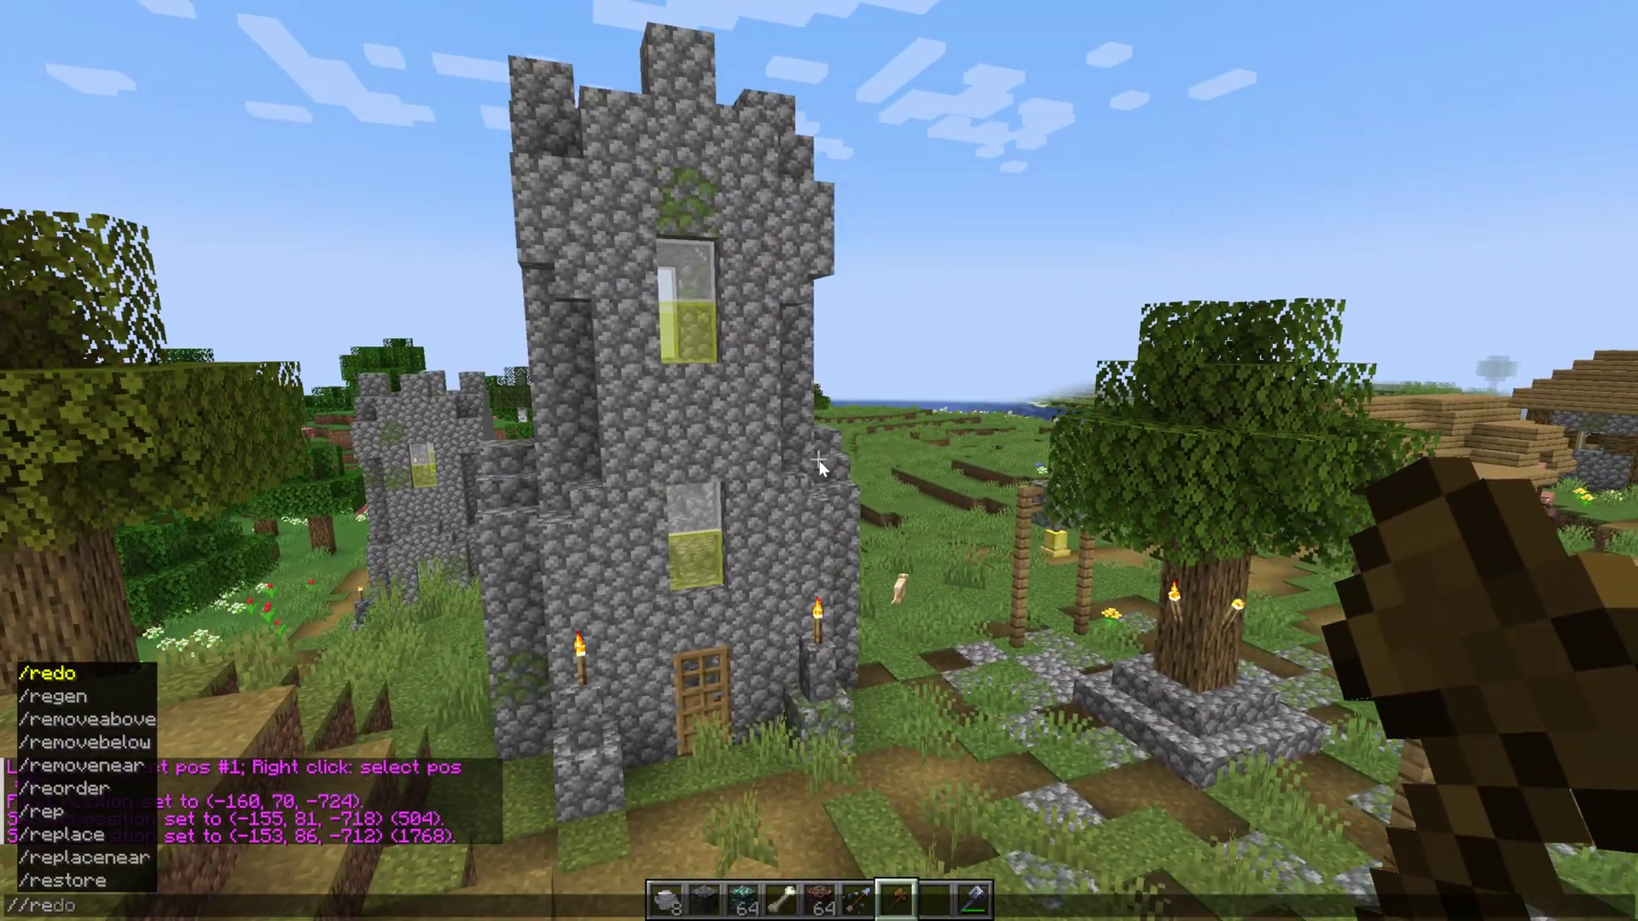
pyautogui.write('co')
pyautogui.press('Tab')
pyautogui.press('Tab')
pyautogui.press('Tab')
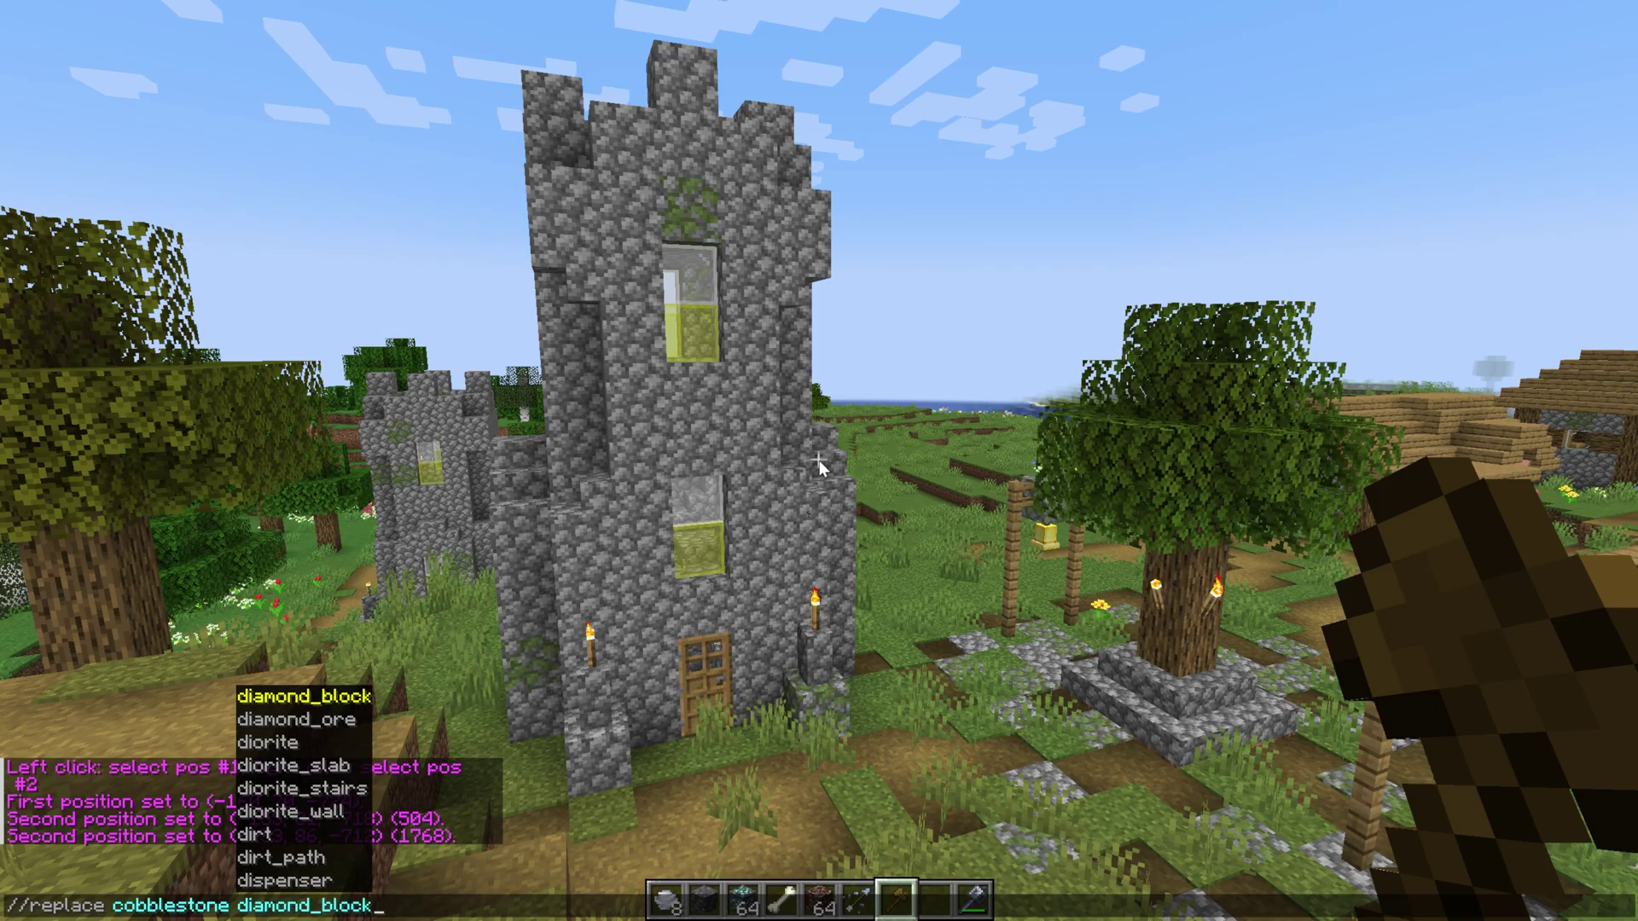
pyautogui.press('Tab')
pyautogui.press('Return')
pyautogui.press('w')
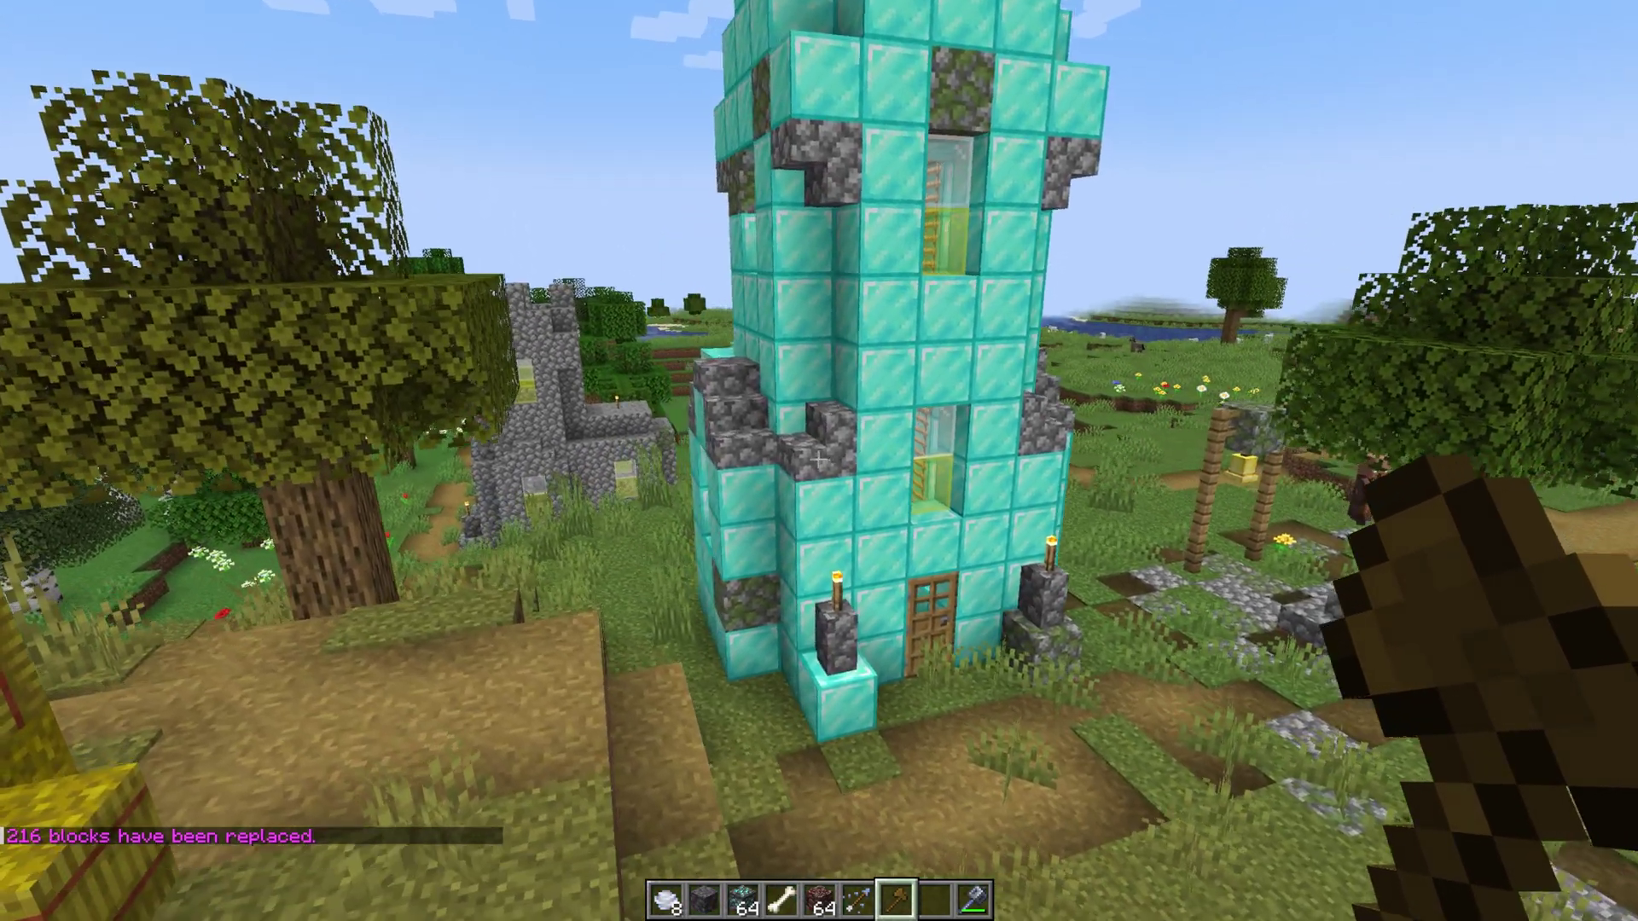
pyautogui.press('w')
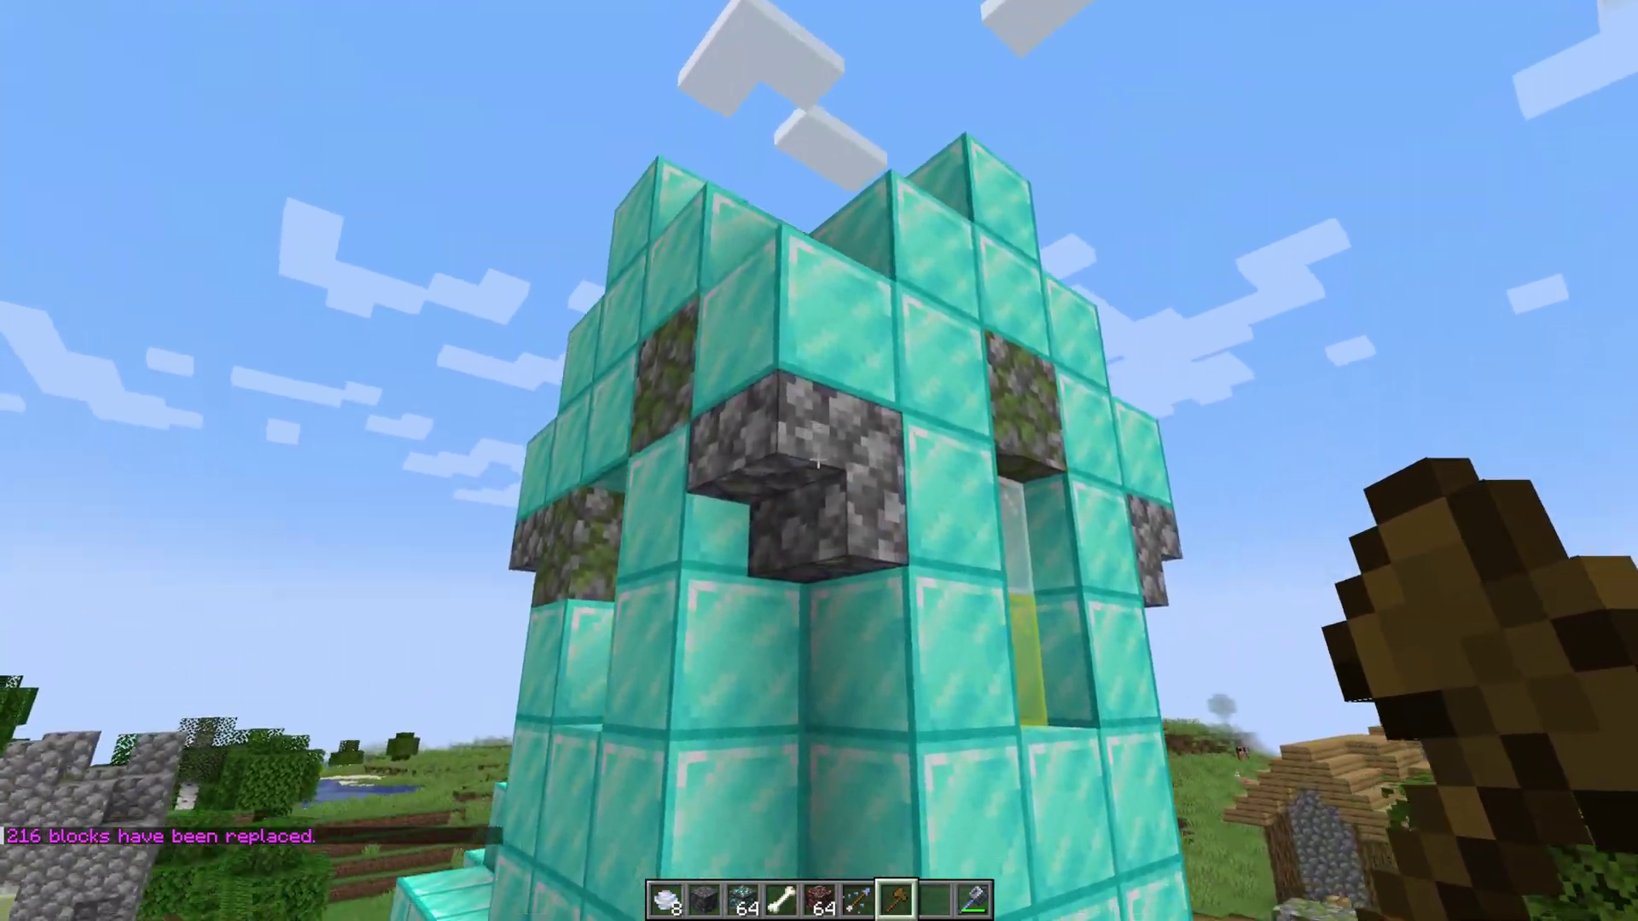
pyautogui.press('s')
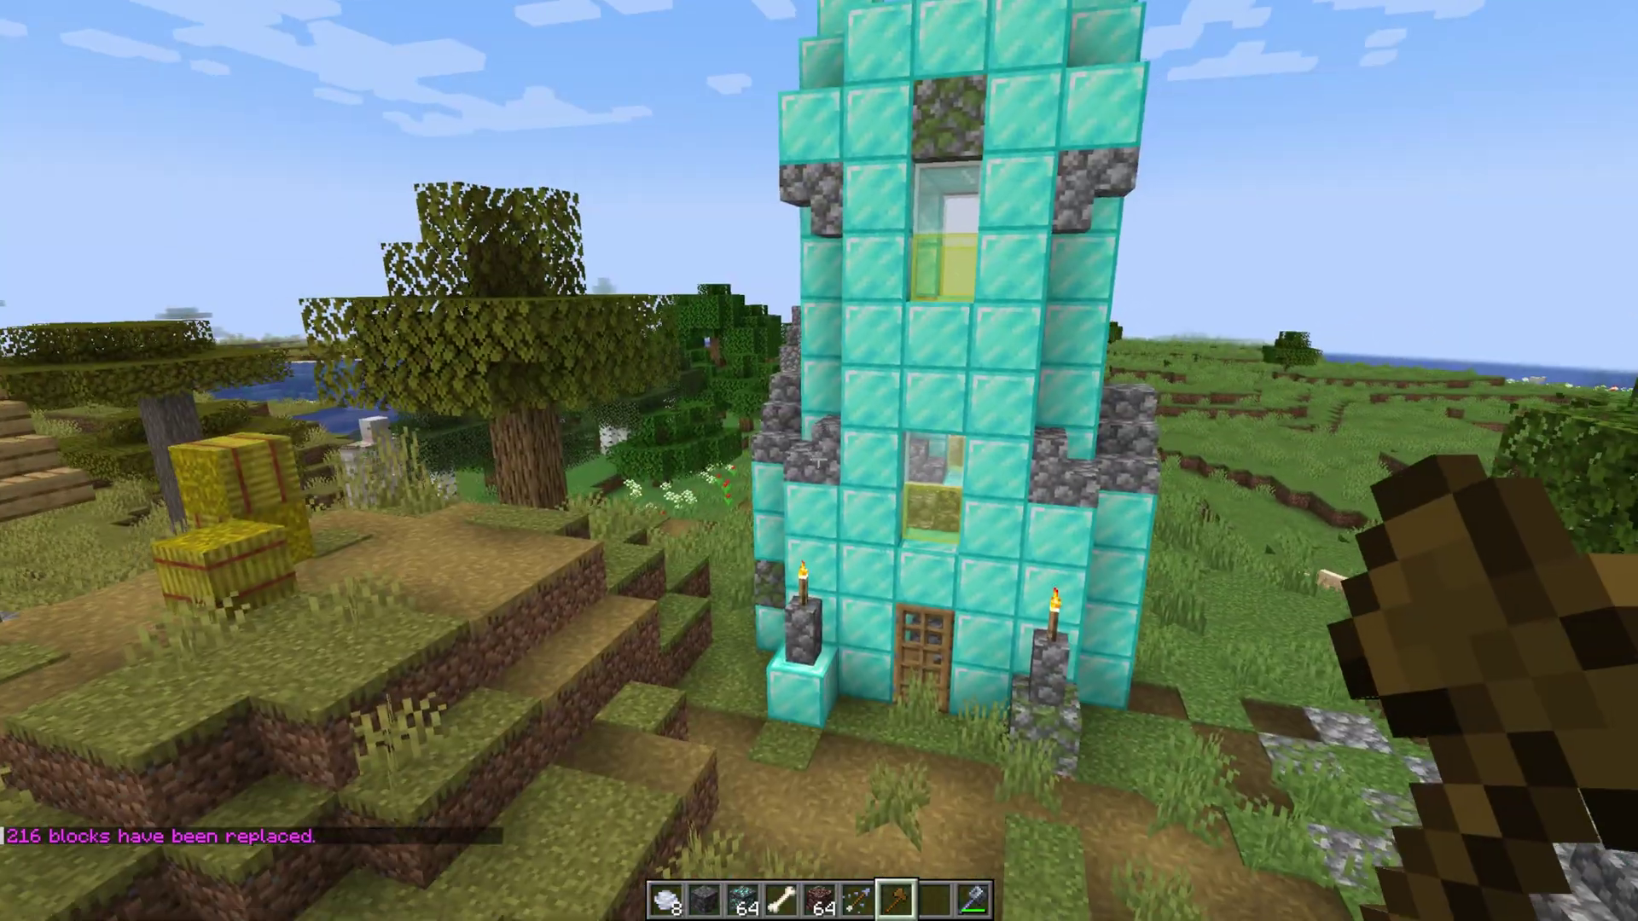
# Undo the diamond block replacement on the tower with the //undo command.
pyautogui.press('/')
pyautogui.write('undo')
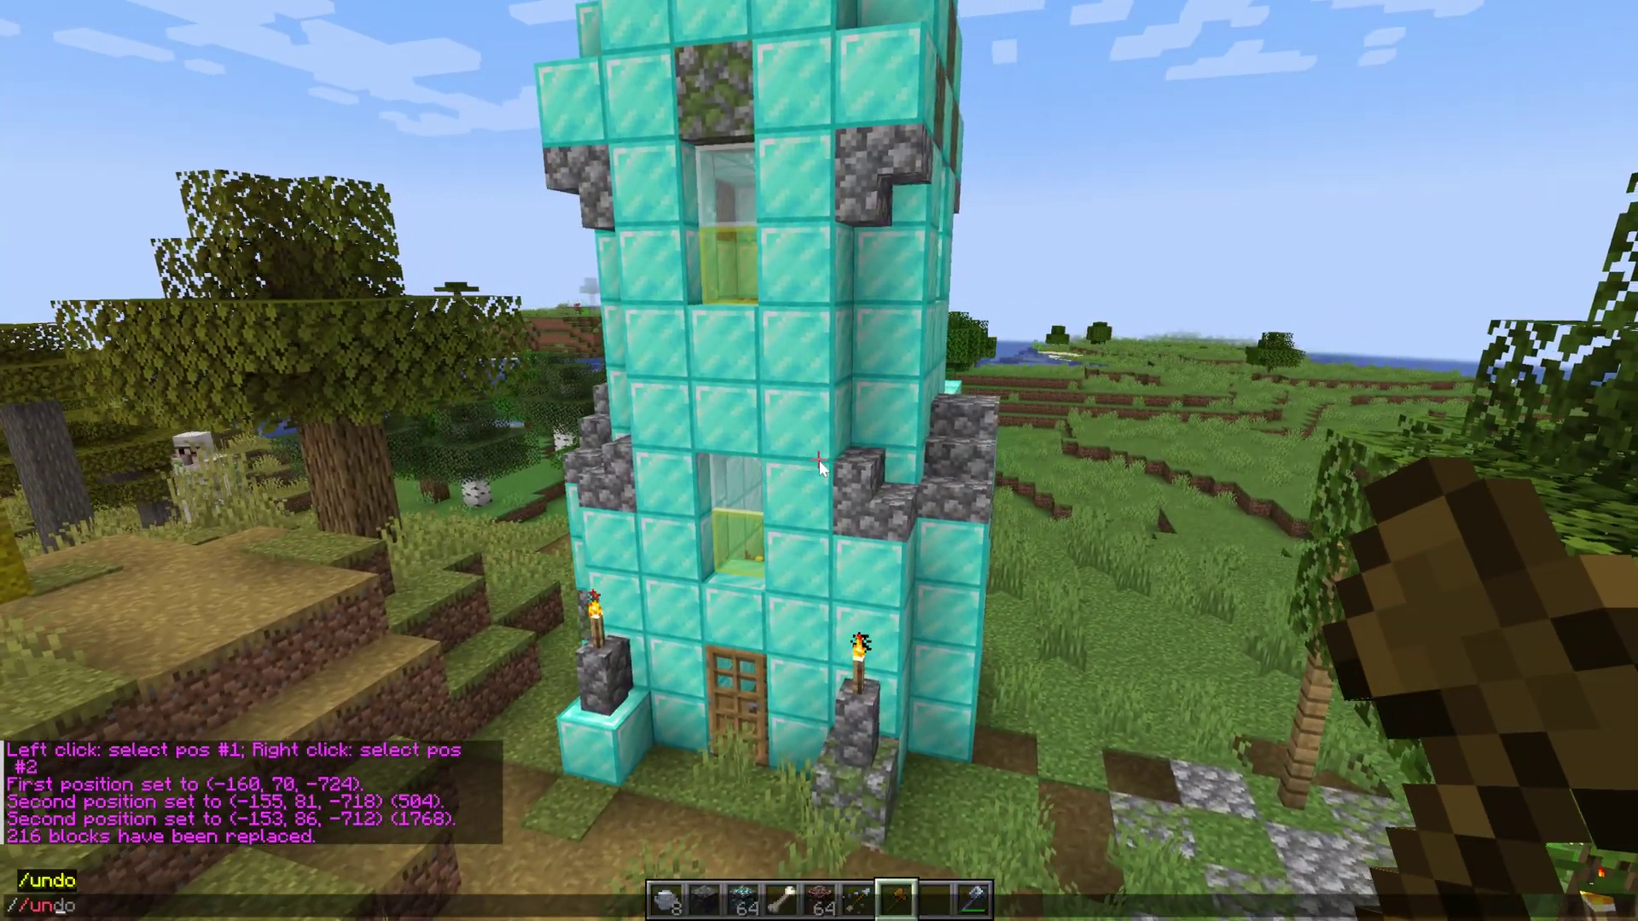
pyautogui.press('Return')
pyautogui.press('s')
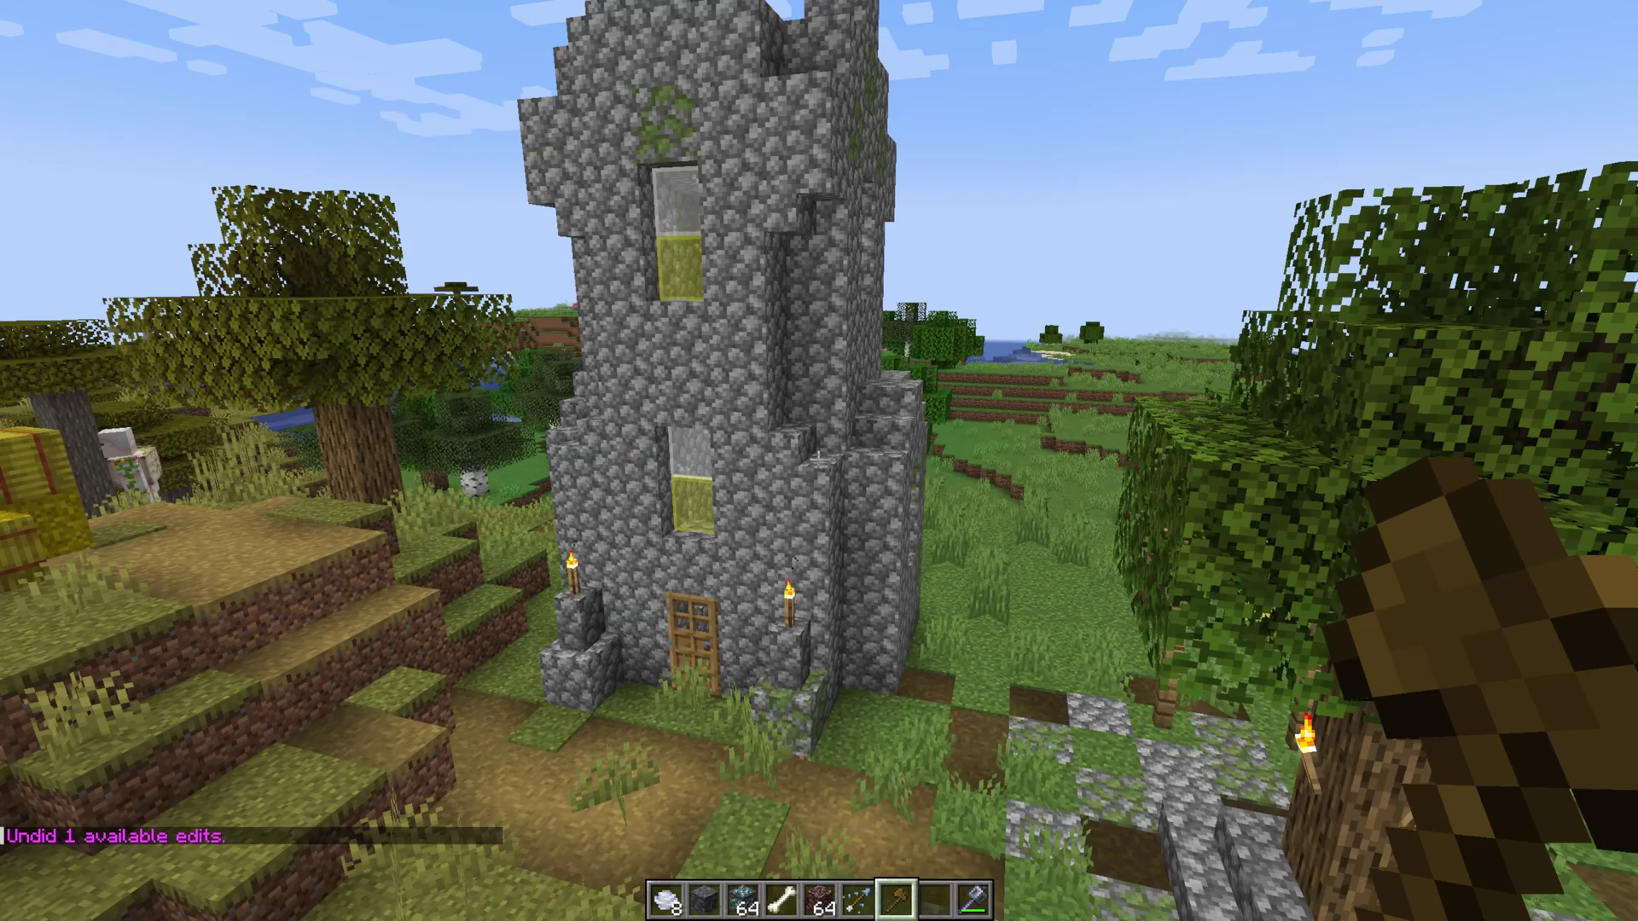
# Copy the selected tower with //copy while standing at its door, and turn the clipboard copy with the //rotate command.
pyautogui.press('w')
pyautogui.scroll(-1, 819, 460)
pyautogui.press('w')
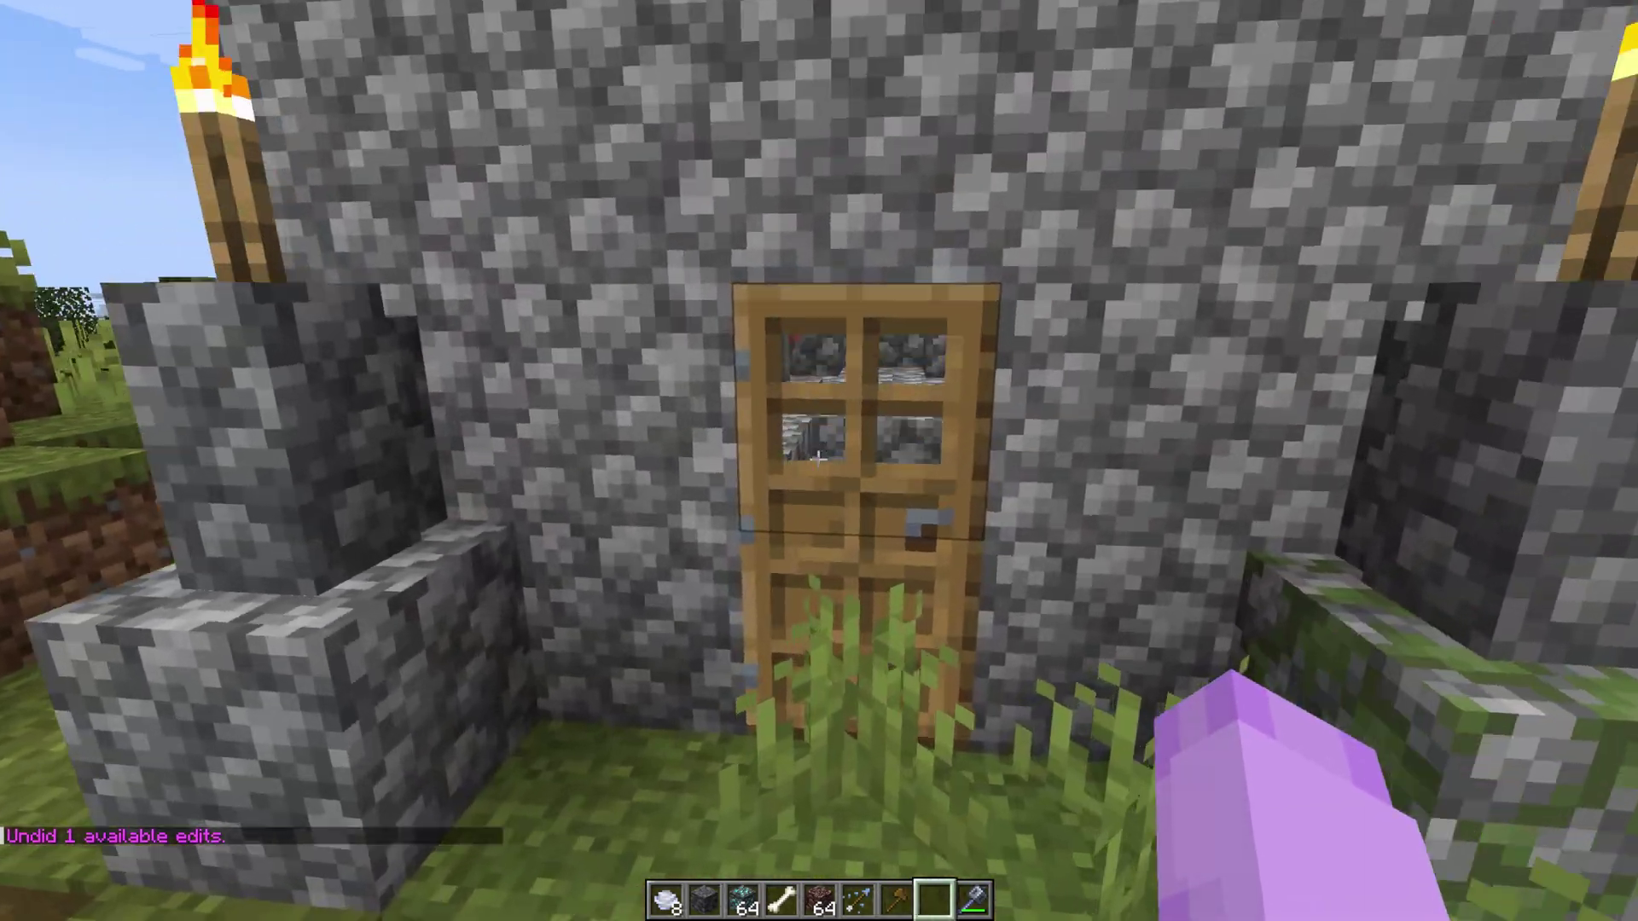
pyautogui.press('/')
pyautogui.write('/br')
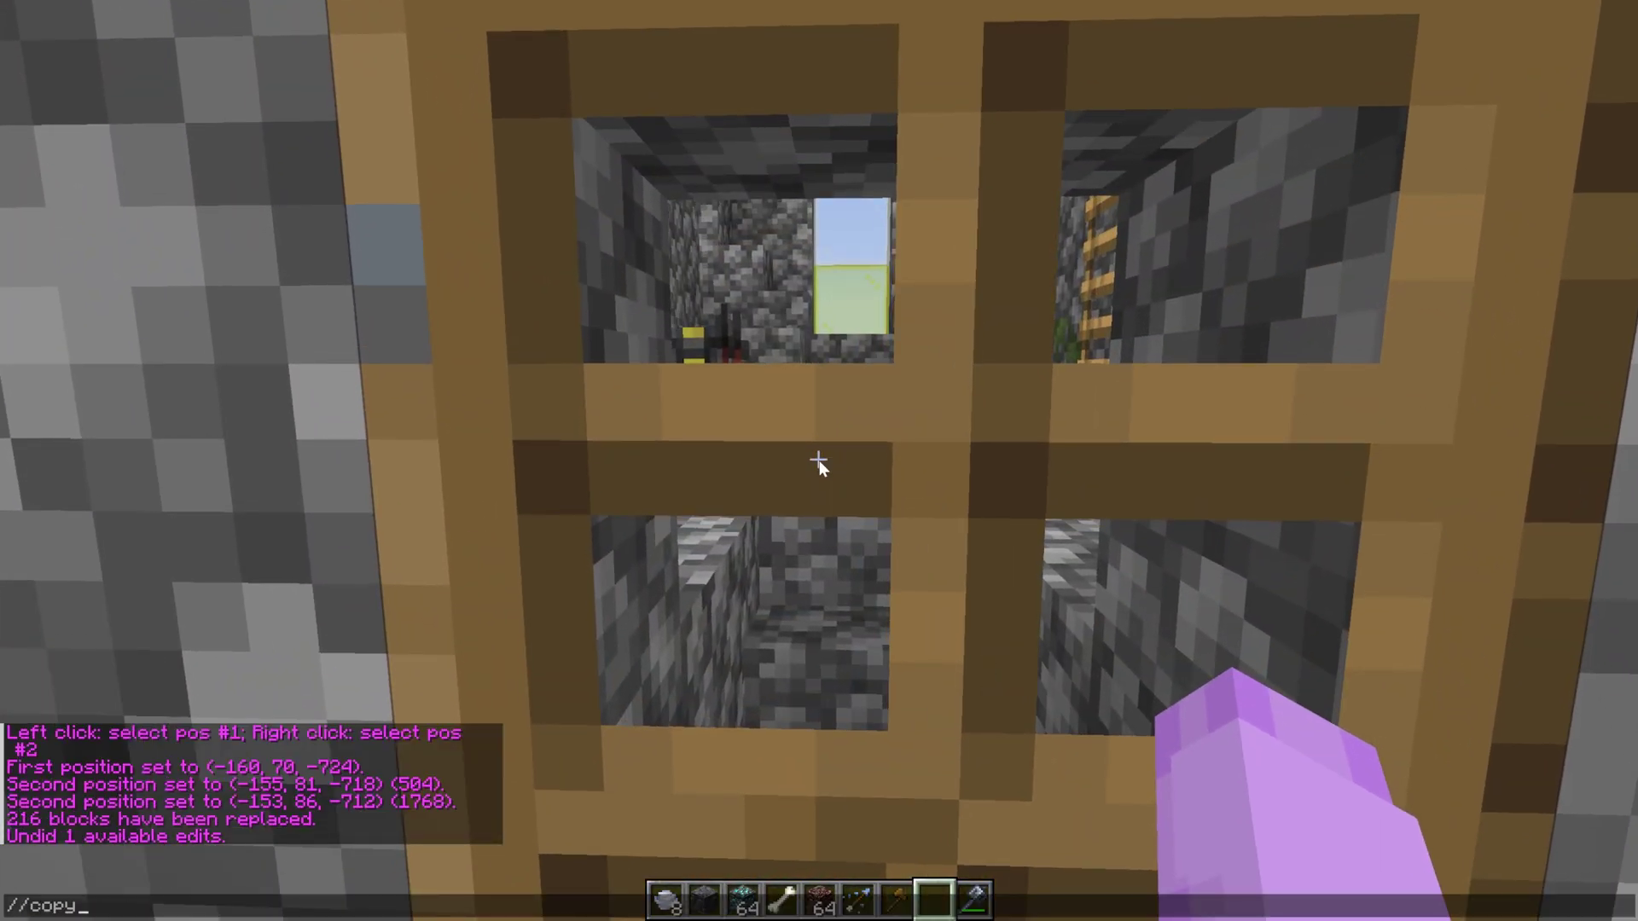
pyautogui.write('s')
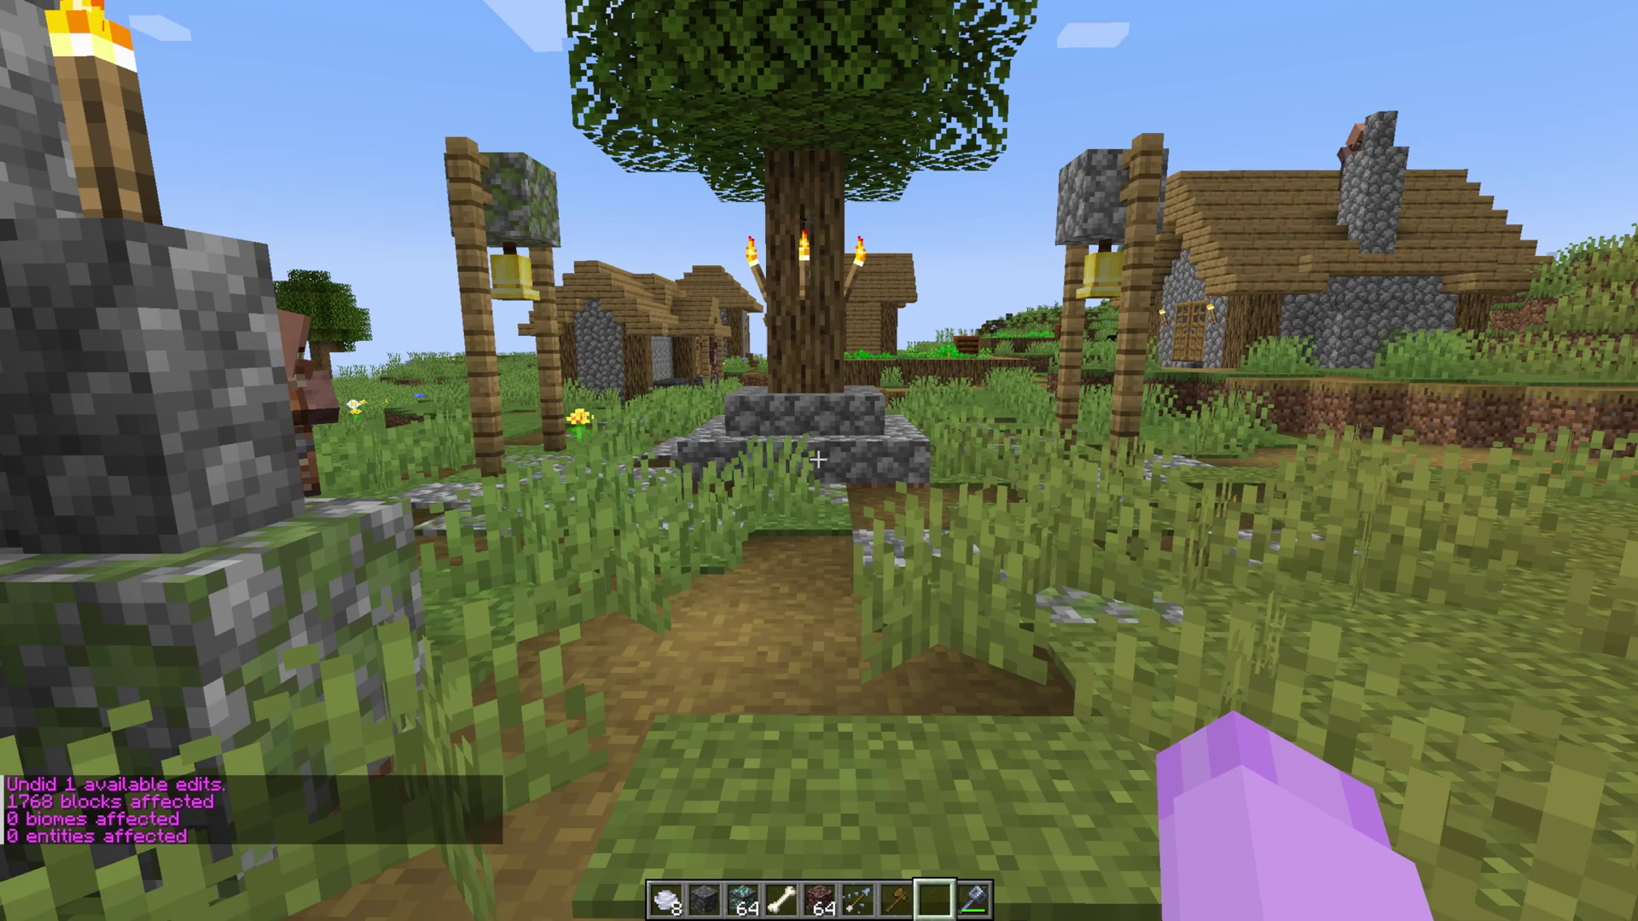
pyautogui.press('w')
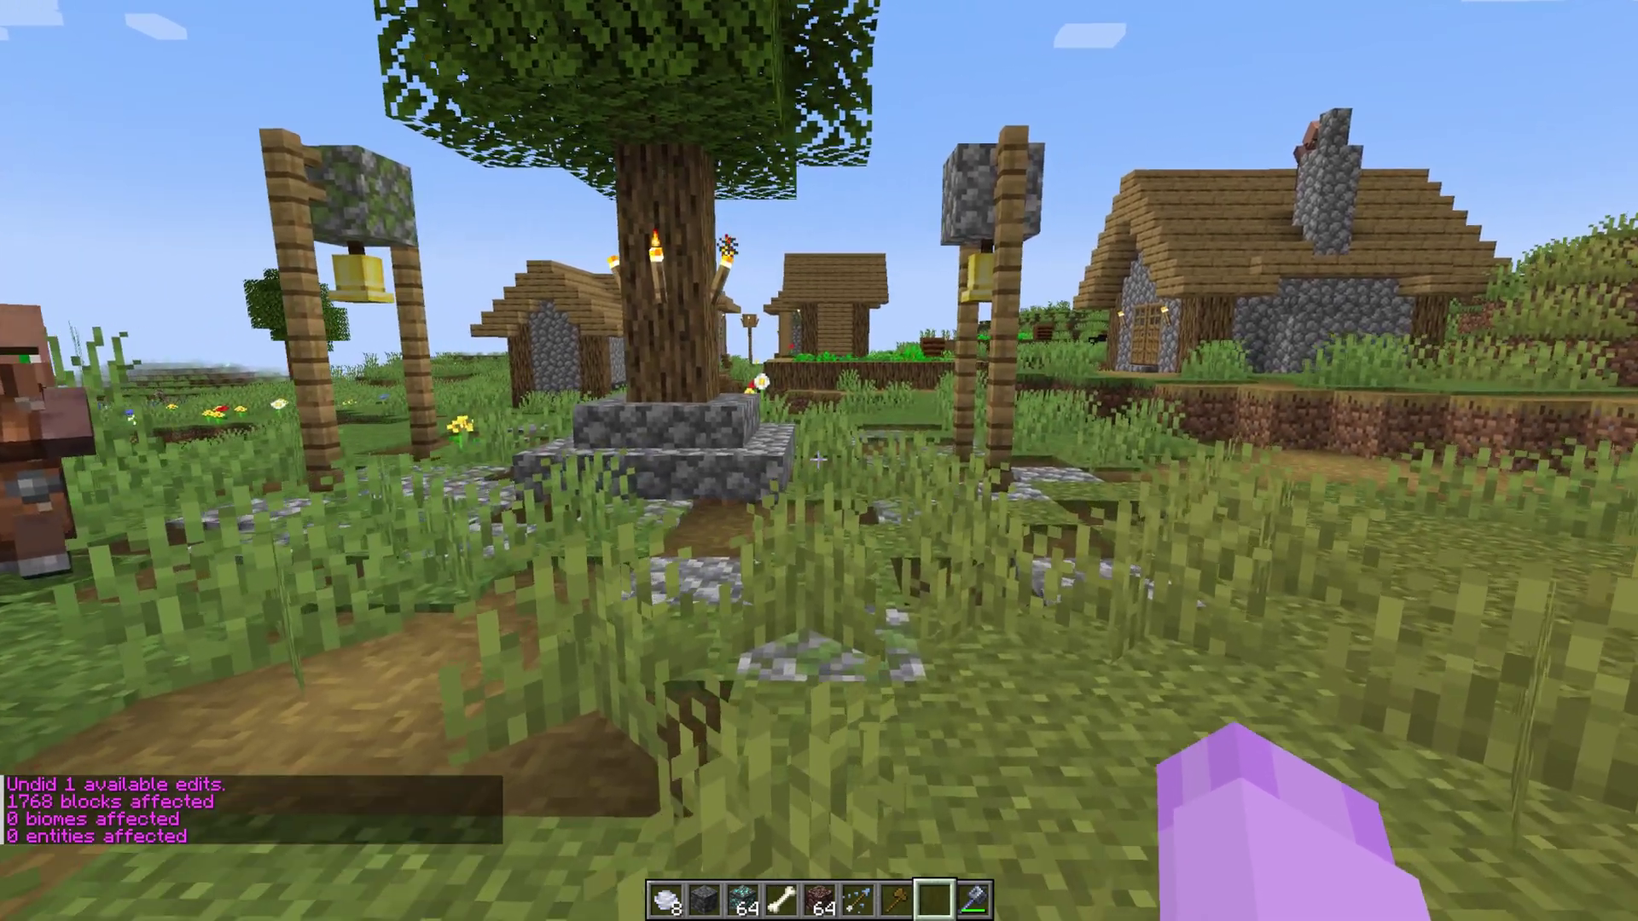
pyautogui.press('/')
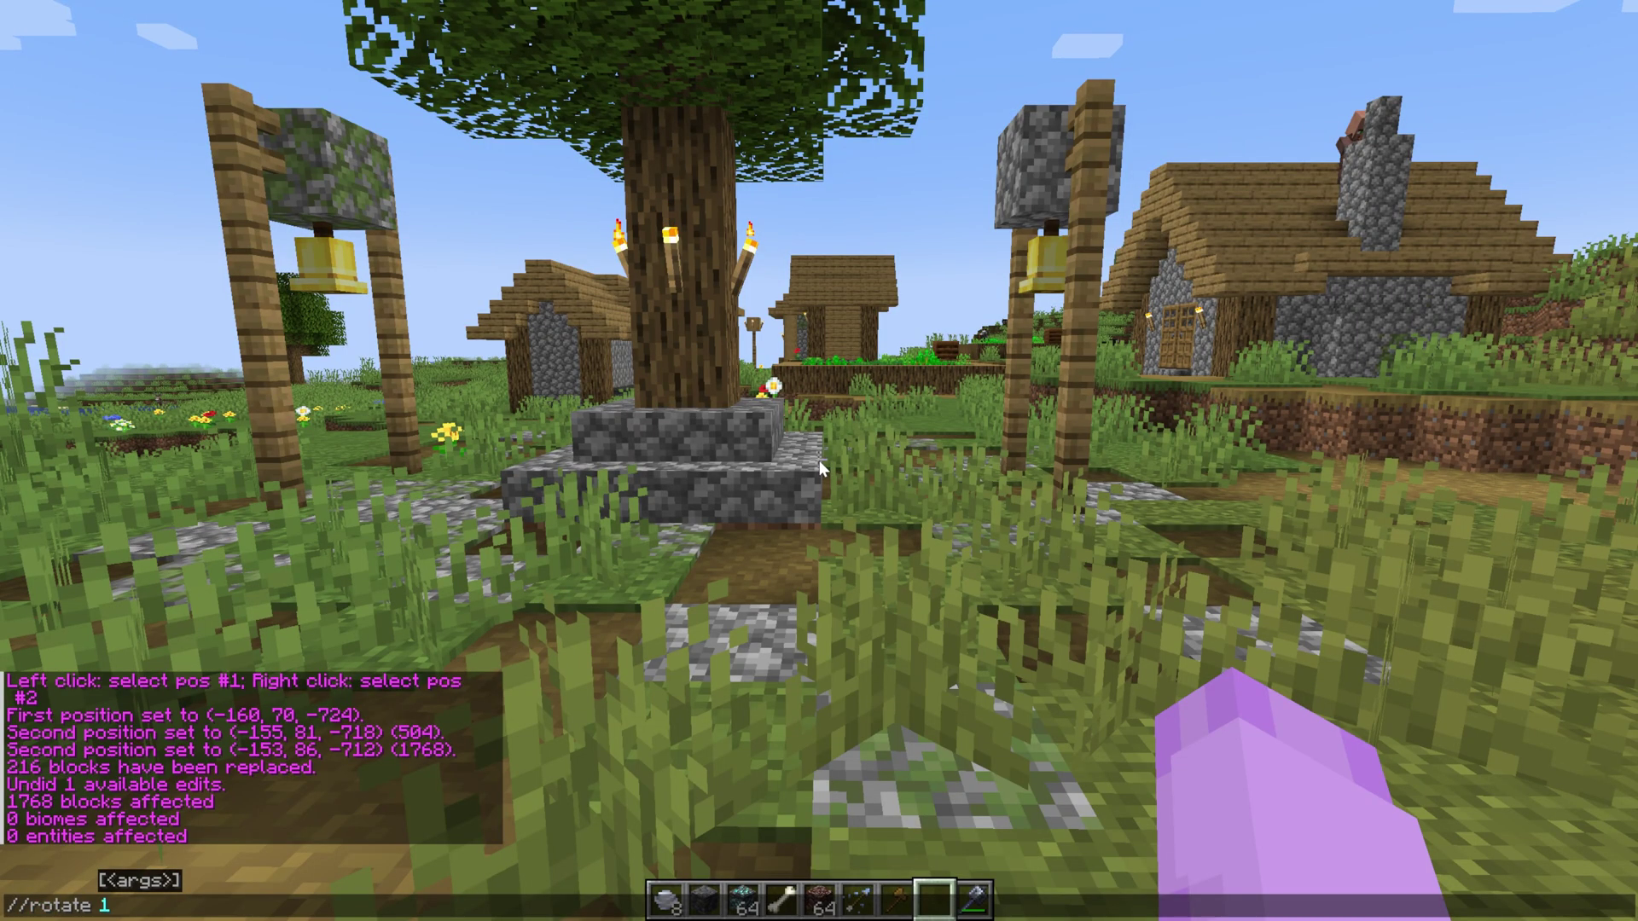
pyautogui.press('Return')
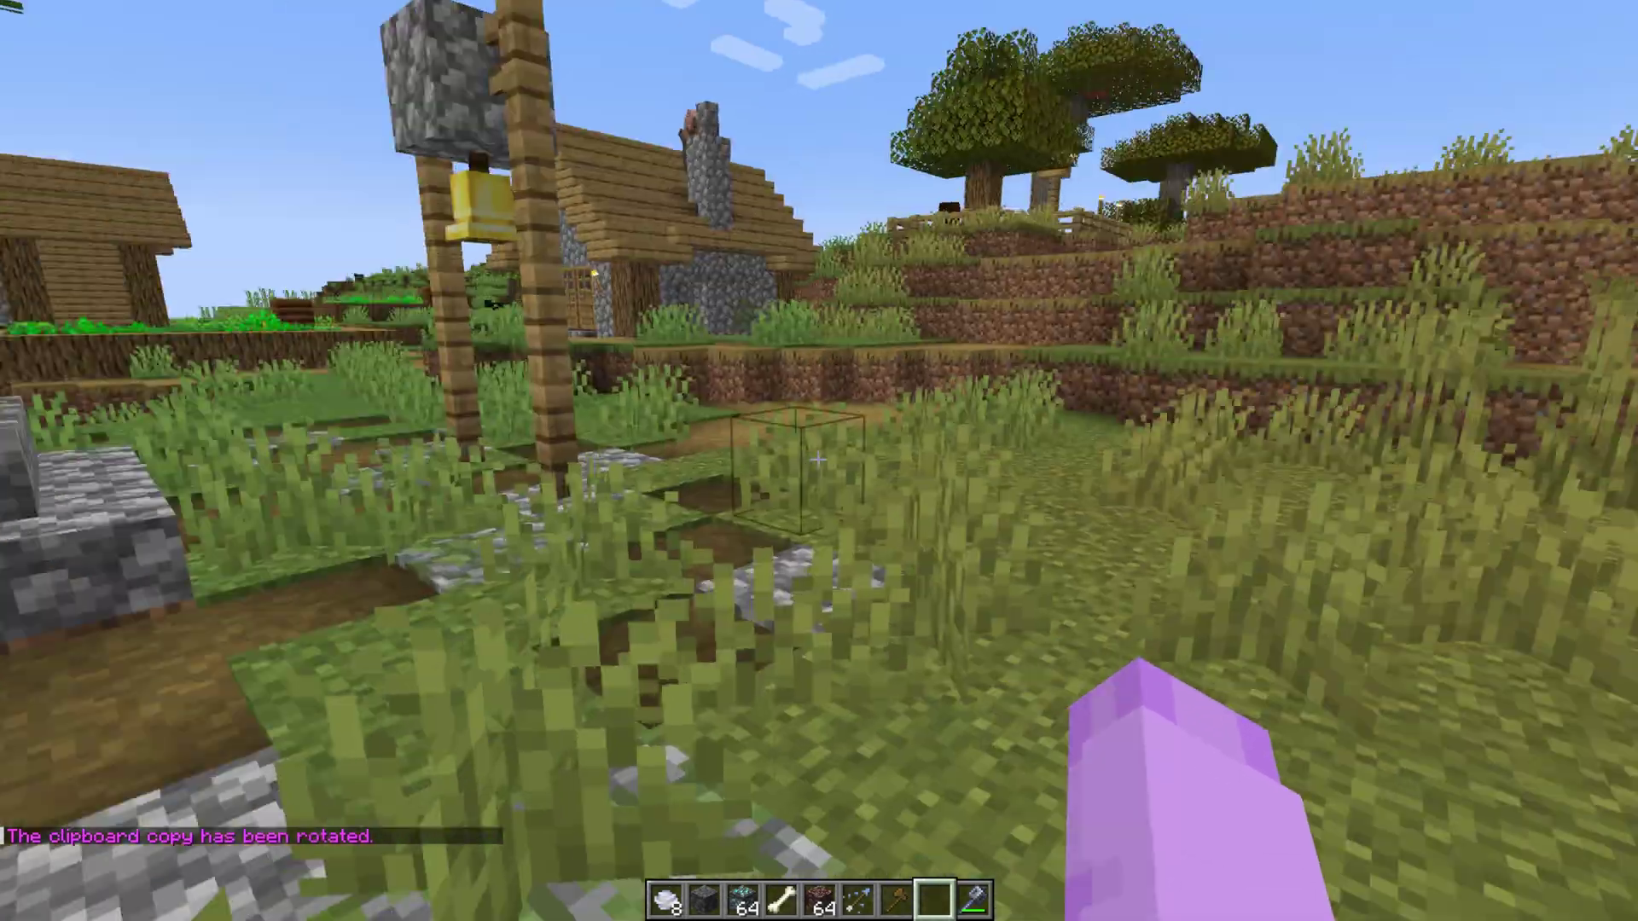
# Fly to the grassy slope between the houses beyond the smithy and place the copied tower at (-129, 69, -743) with //paste.
pyautogui.press('w')
pyautogui.press('space')
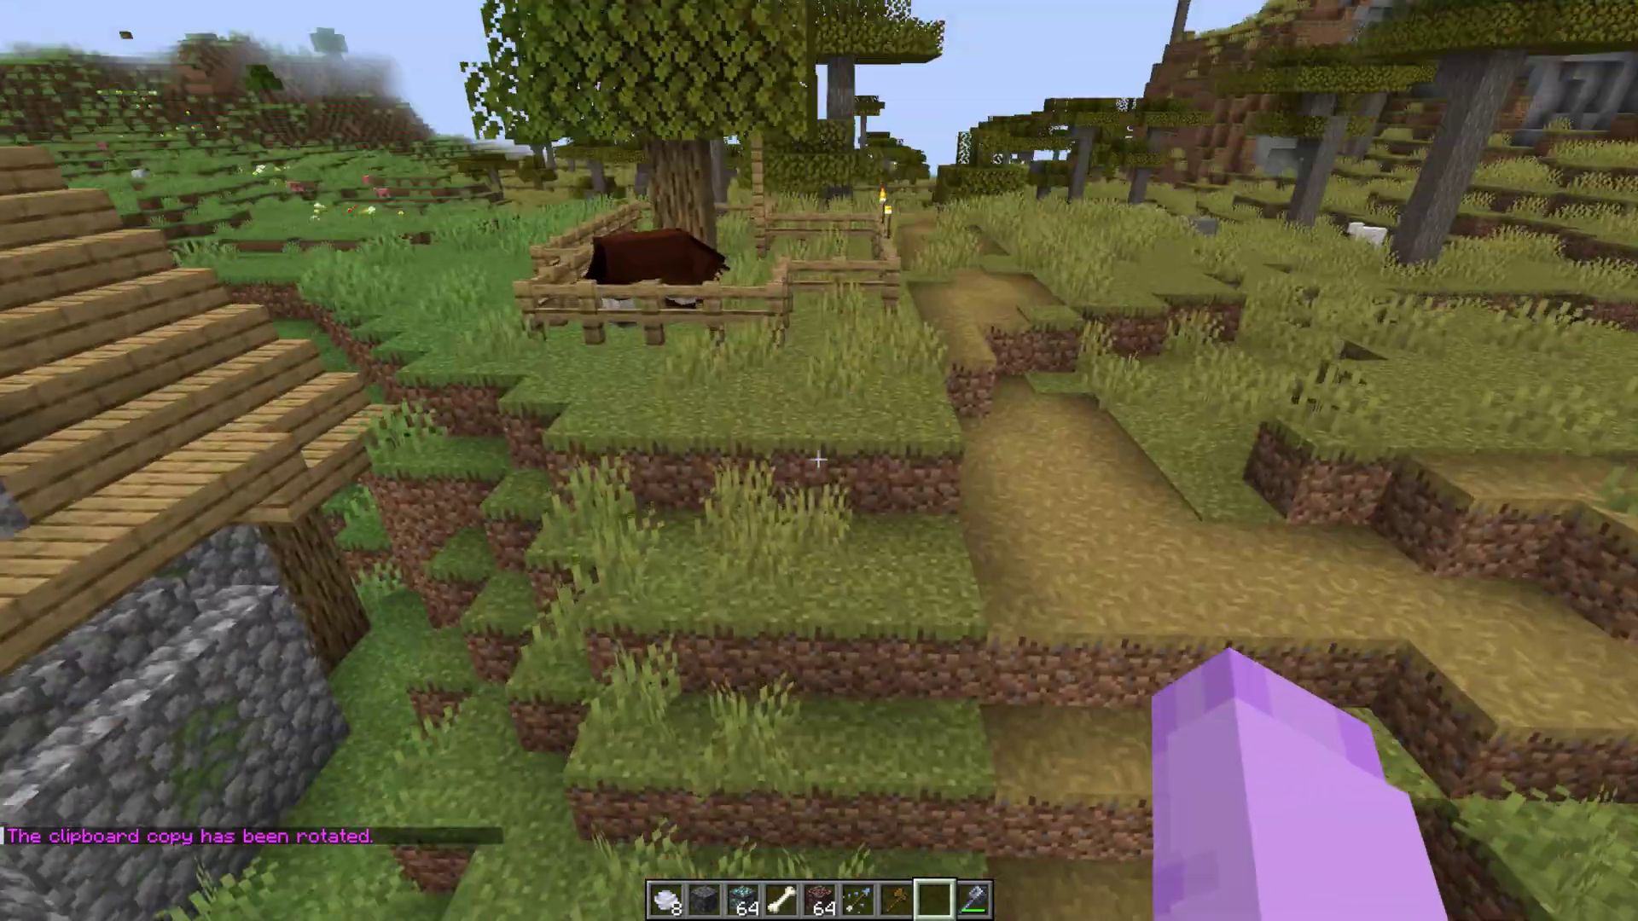
pyautogui.press('w')
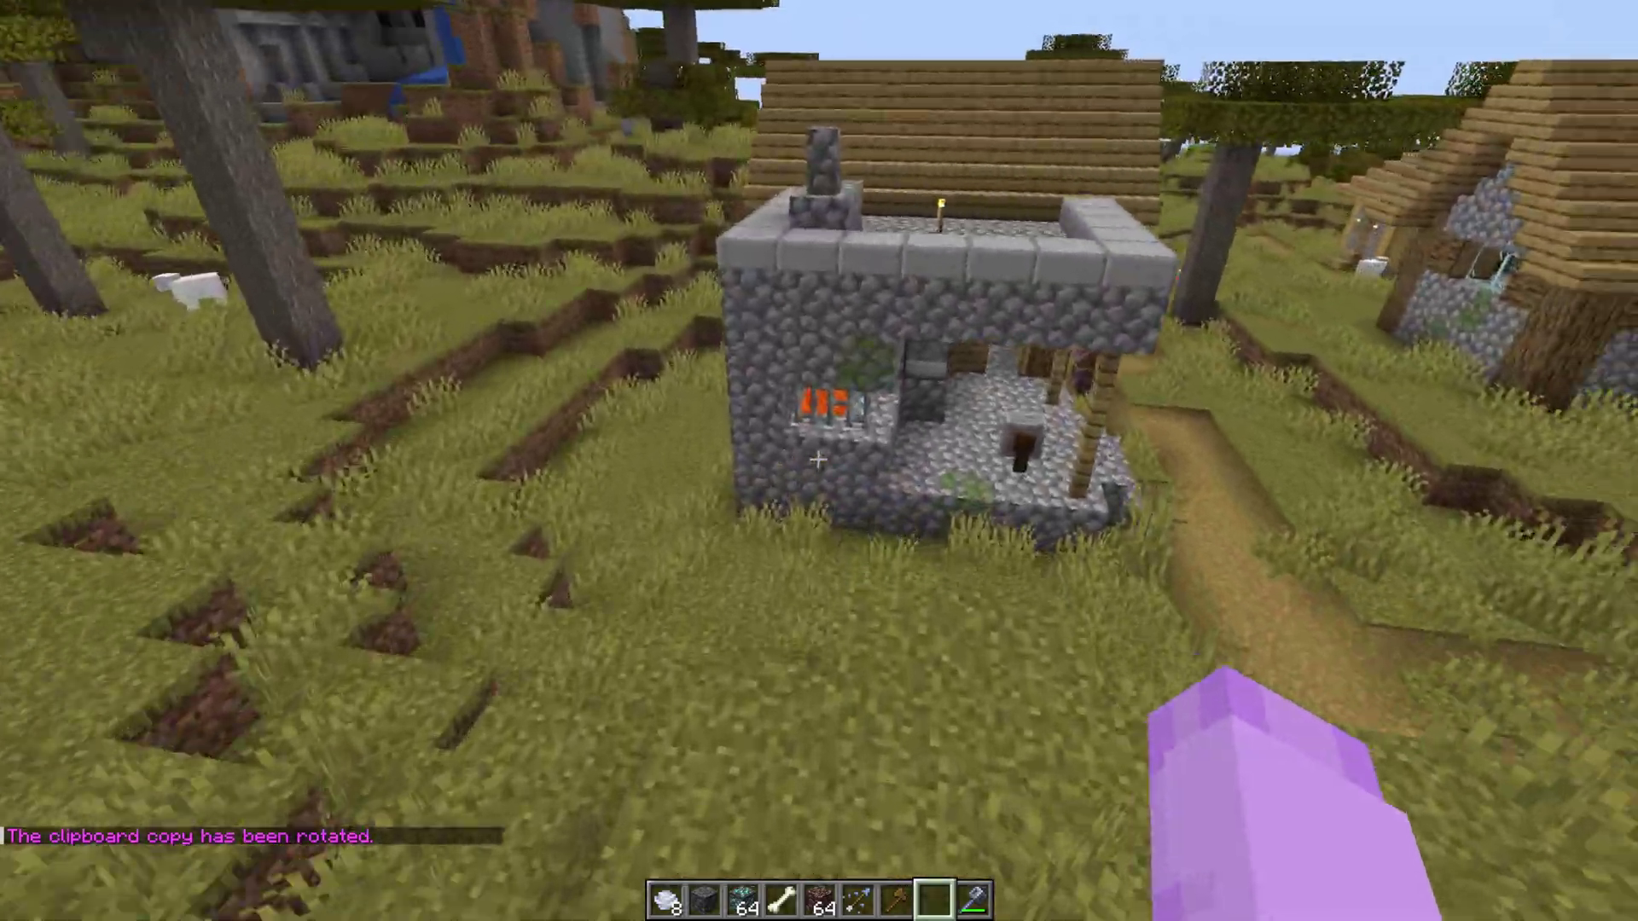
pyautogui.press('w')
pyautogui.press('shift')
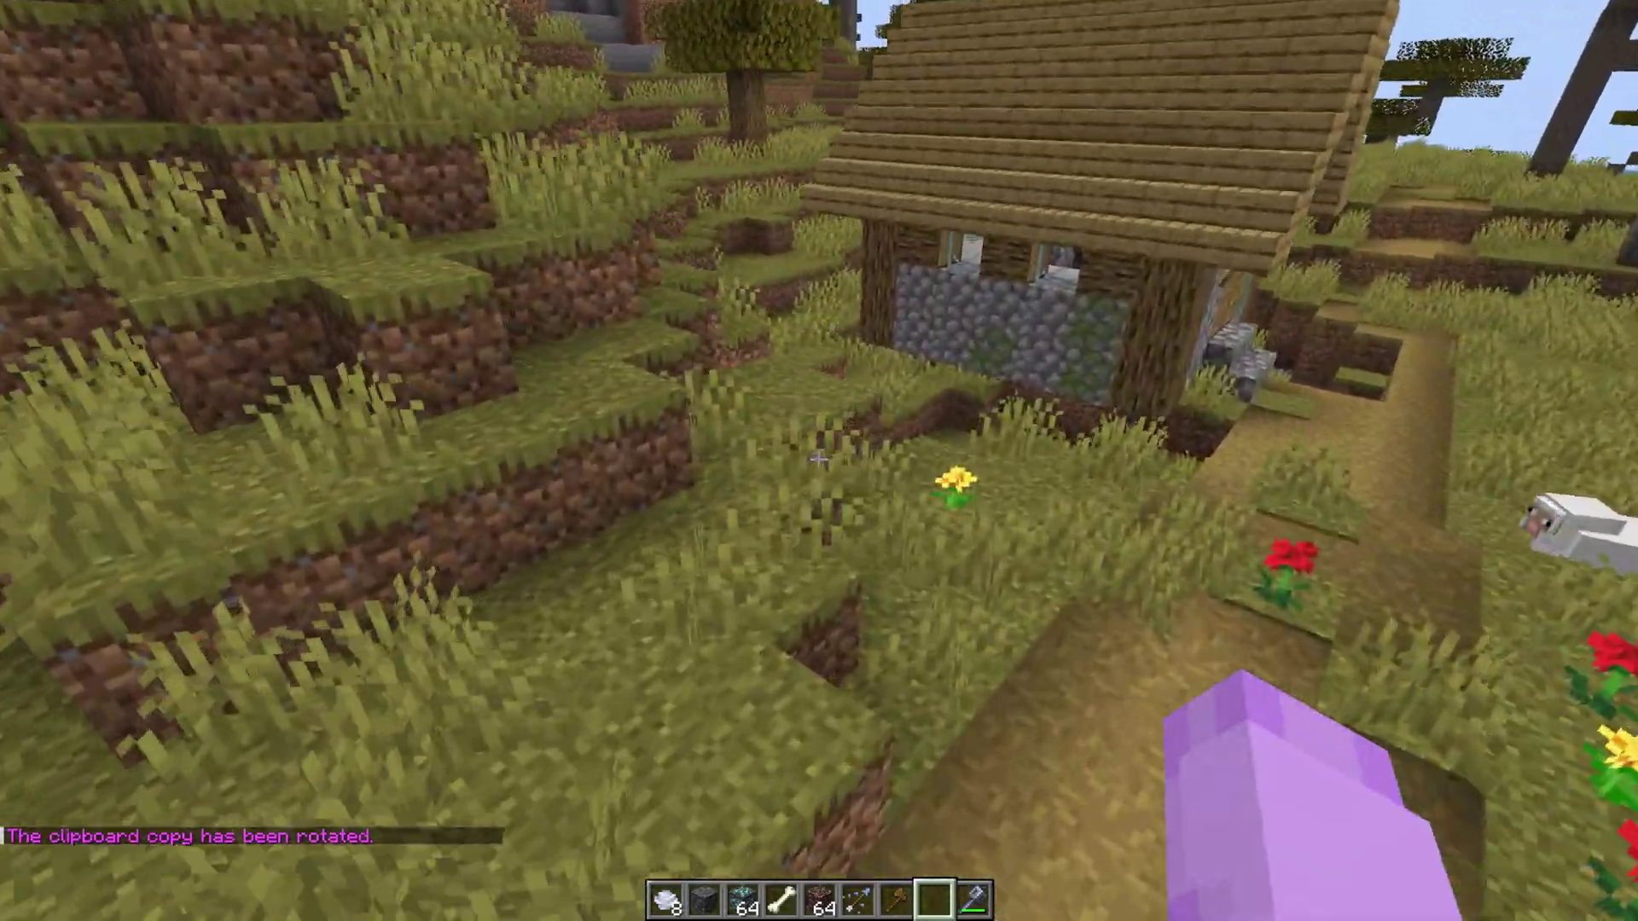
pyautogui.write('//pos')
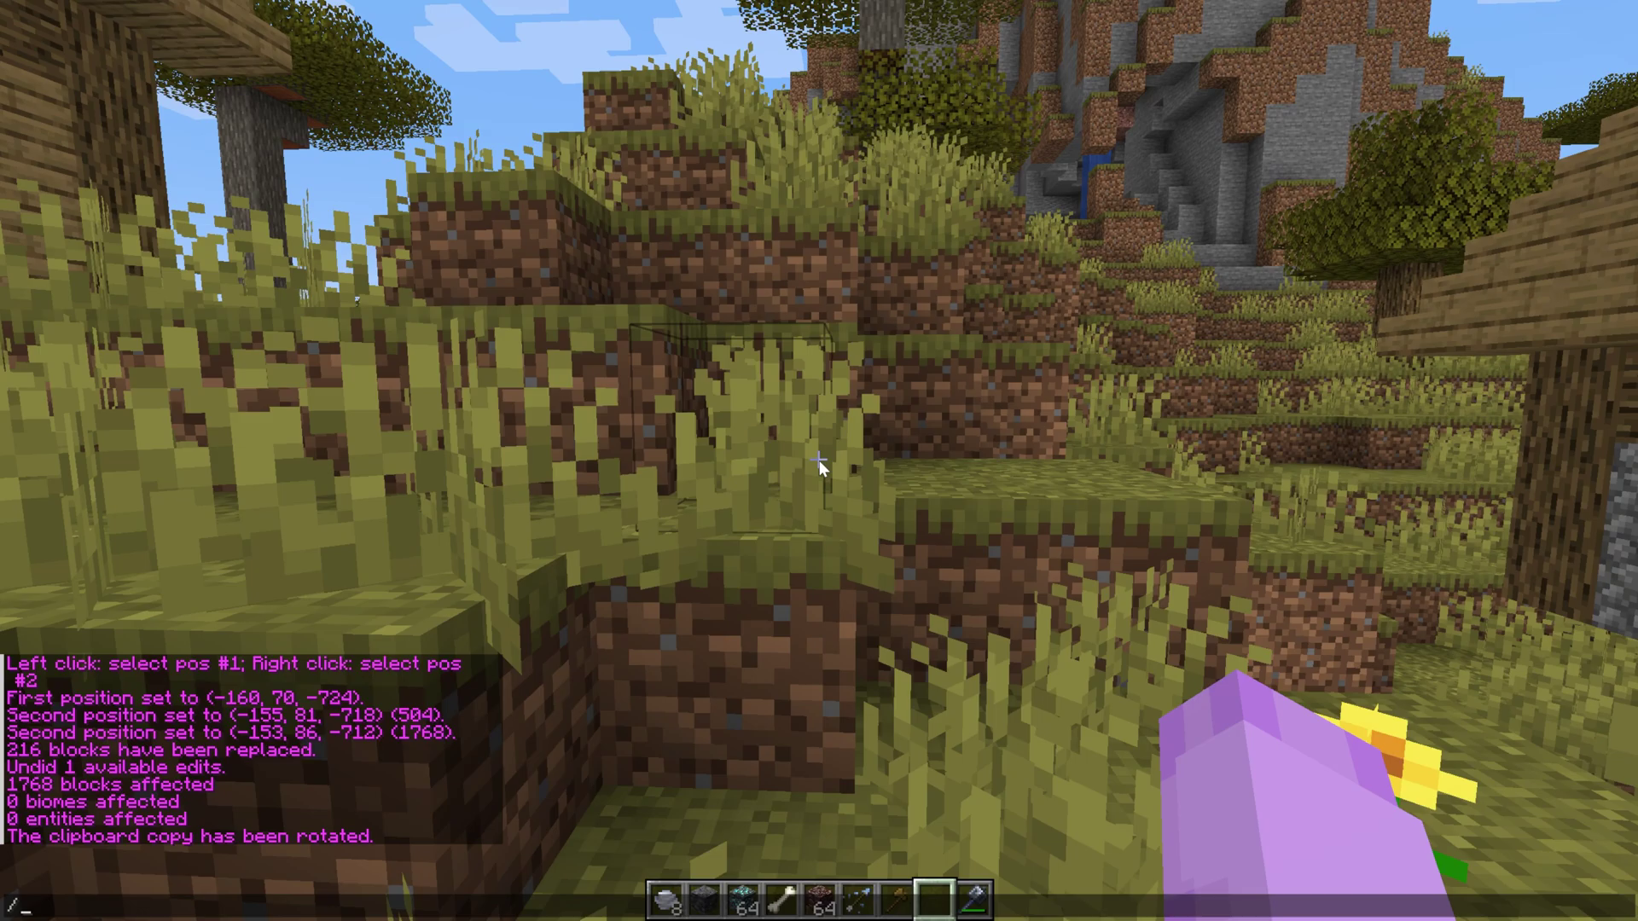
pyautogui.press('BackSpace')
pyautogui.press('BackSpace')
pyautogui.write('paste')
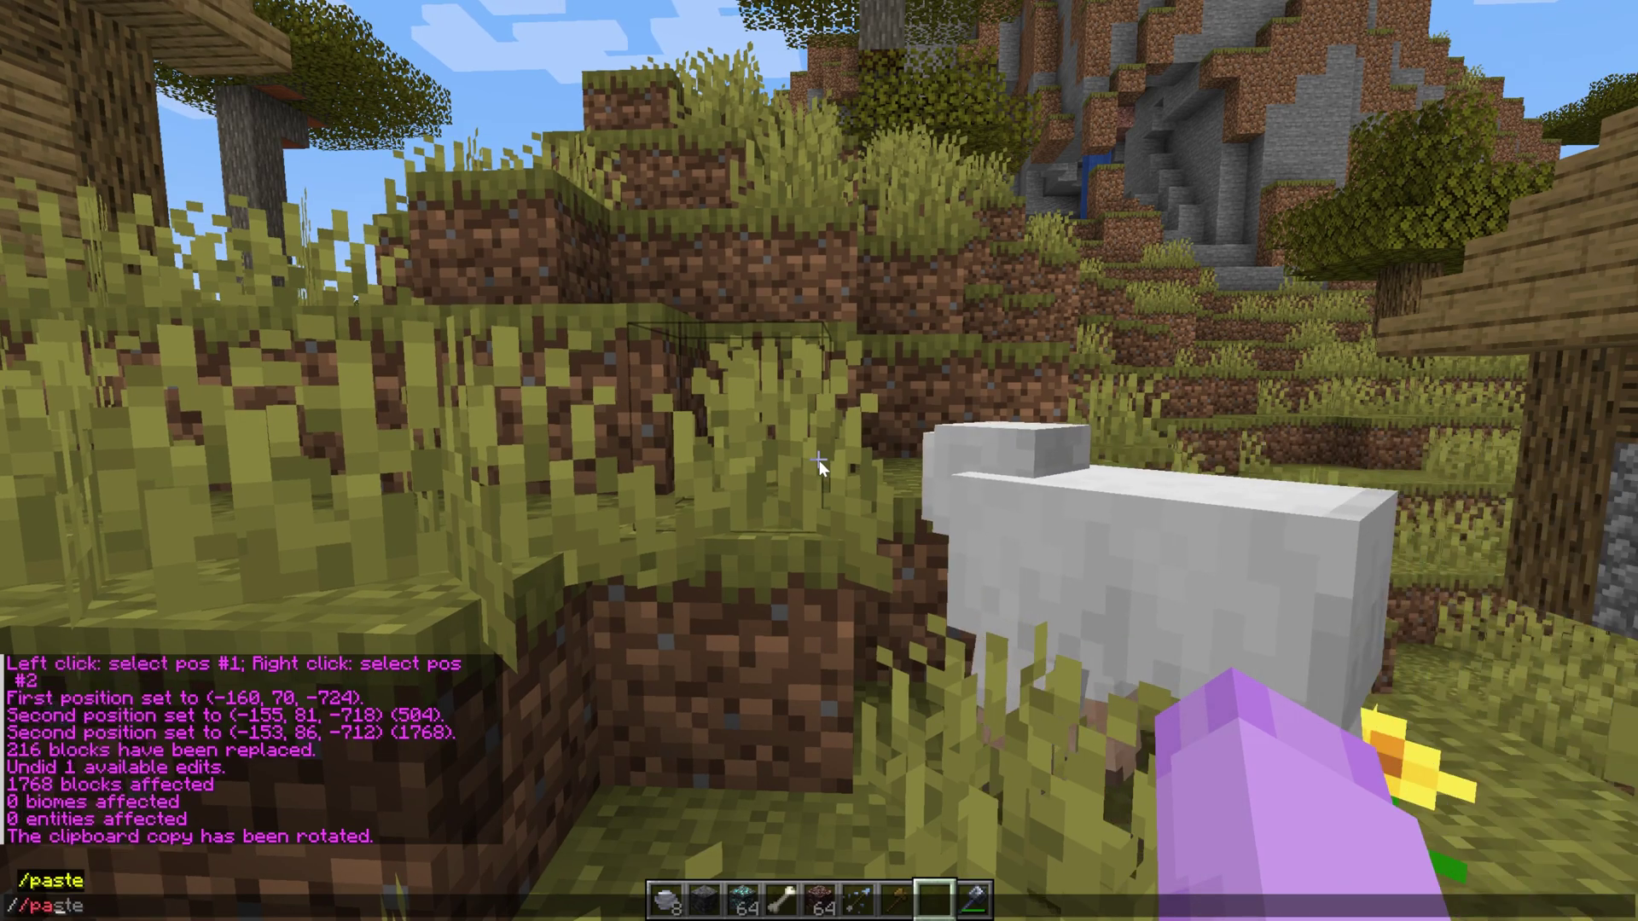
pyautogui.press('Return')
pyautogui.press('s')
pyautogui.press('space')
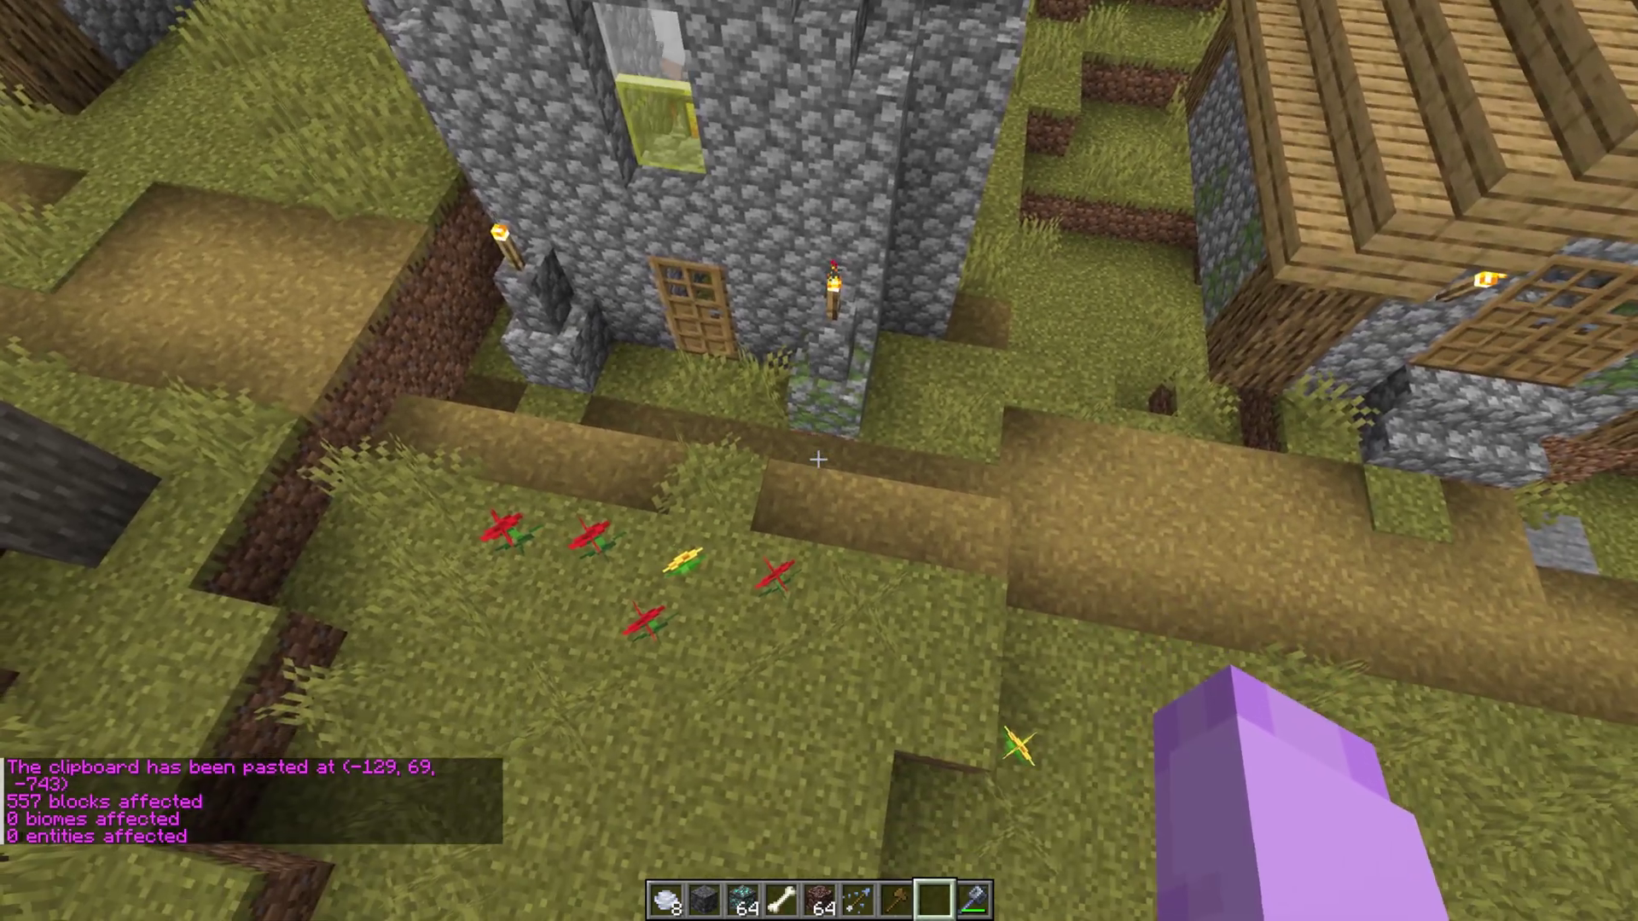
# Return to the pasted tower's door and undo the paste with the //undo command.
pyautogui.press('w')
pyautogui.press('w')
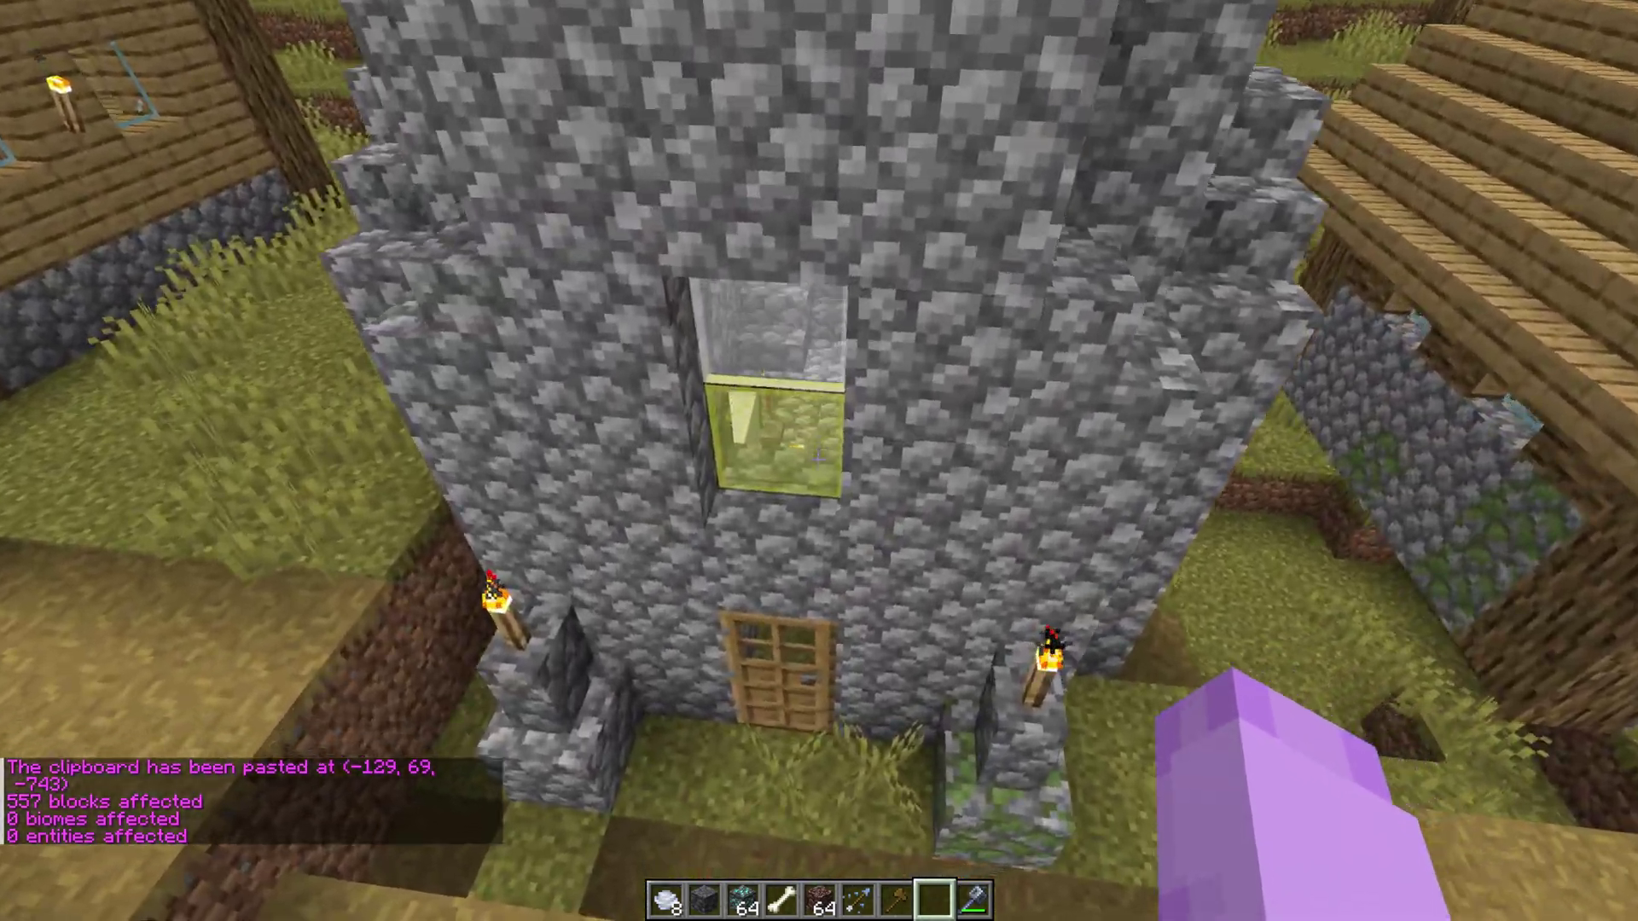
pyautogui.write('/undo')
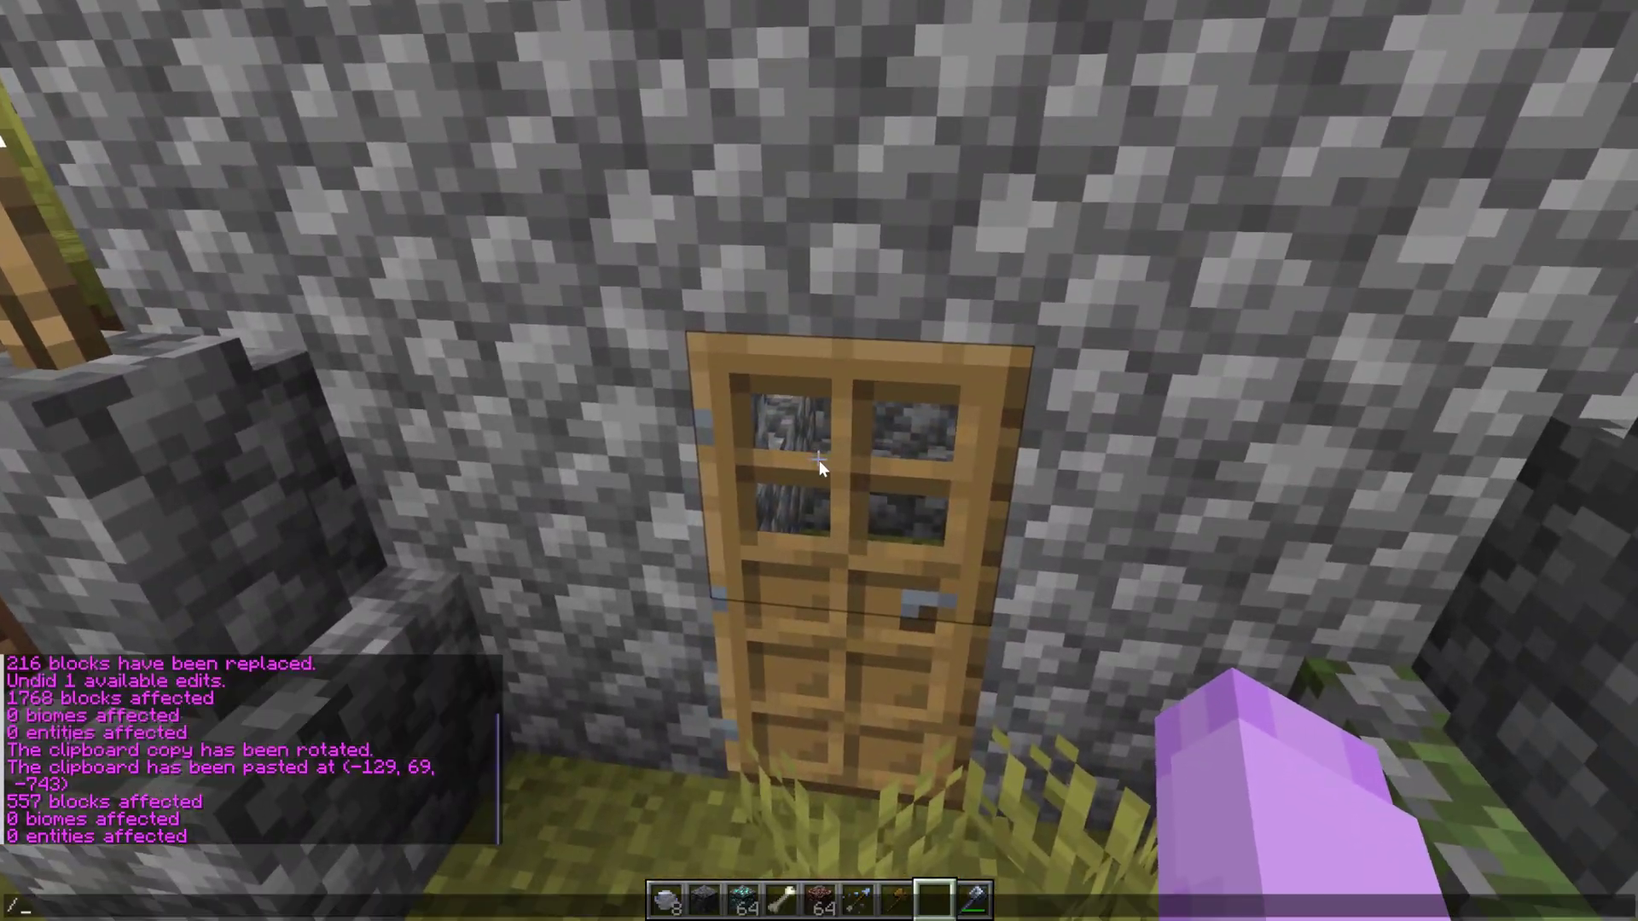
pyautogui.press('Return')
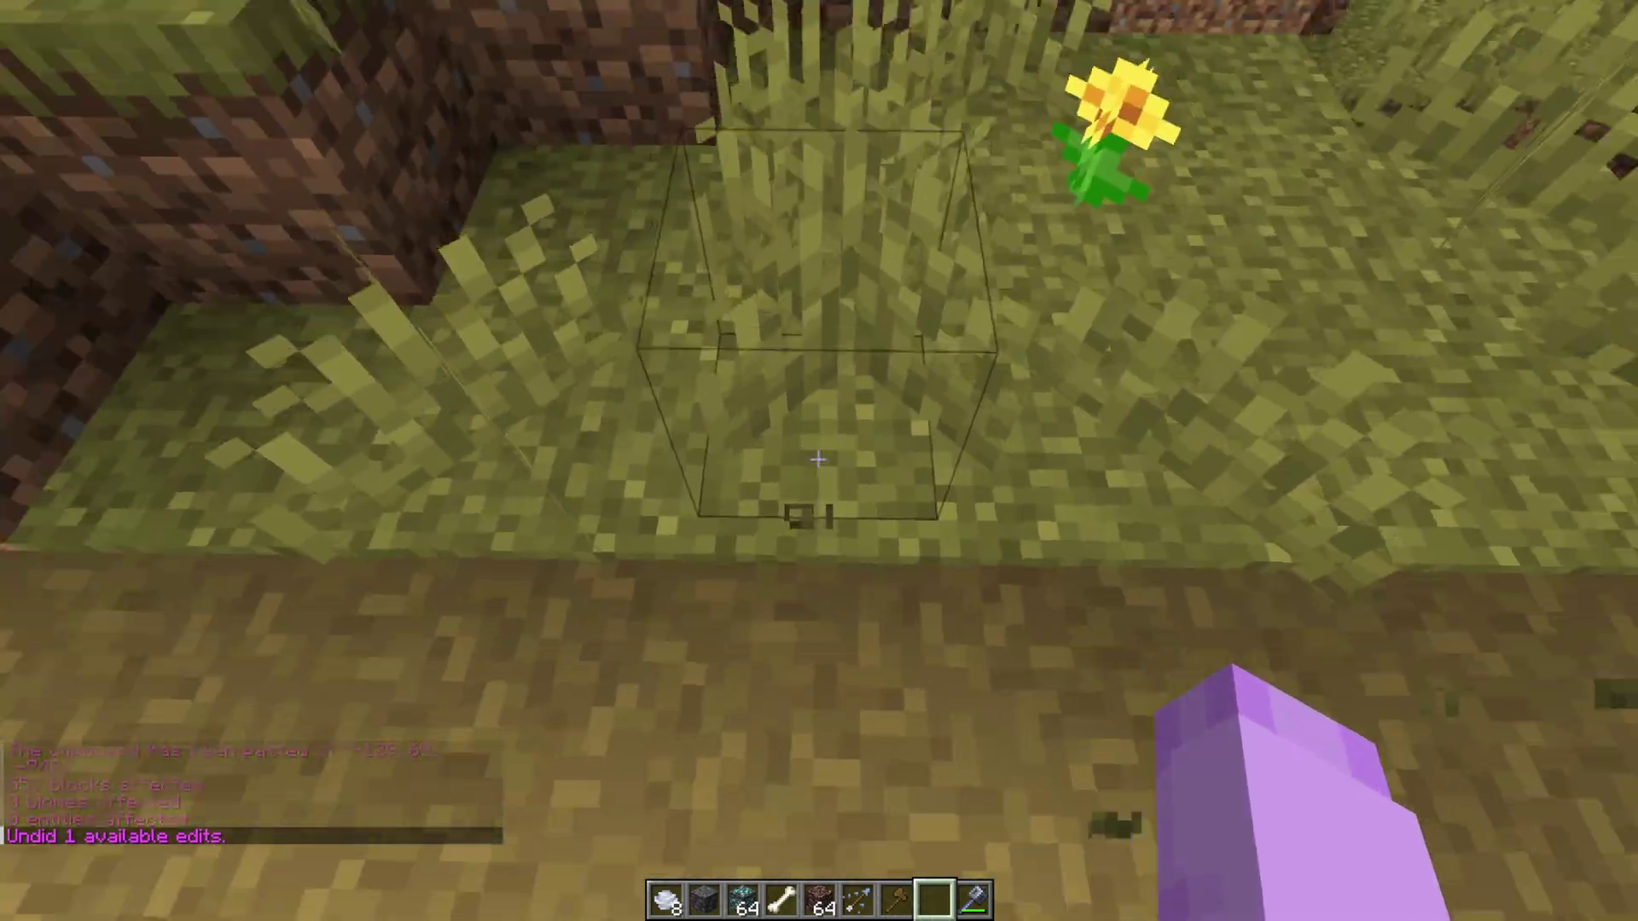
# Paste the copied tower again from two blocks higher, at (-129, 71, -743), and check how it sits on the slope.
pyautogui.press('space')
pyautogui.press('space')
pyautogui.press('t')
pyautogui.press('Up')
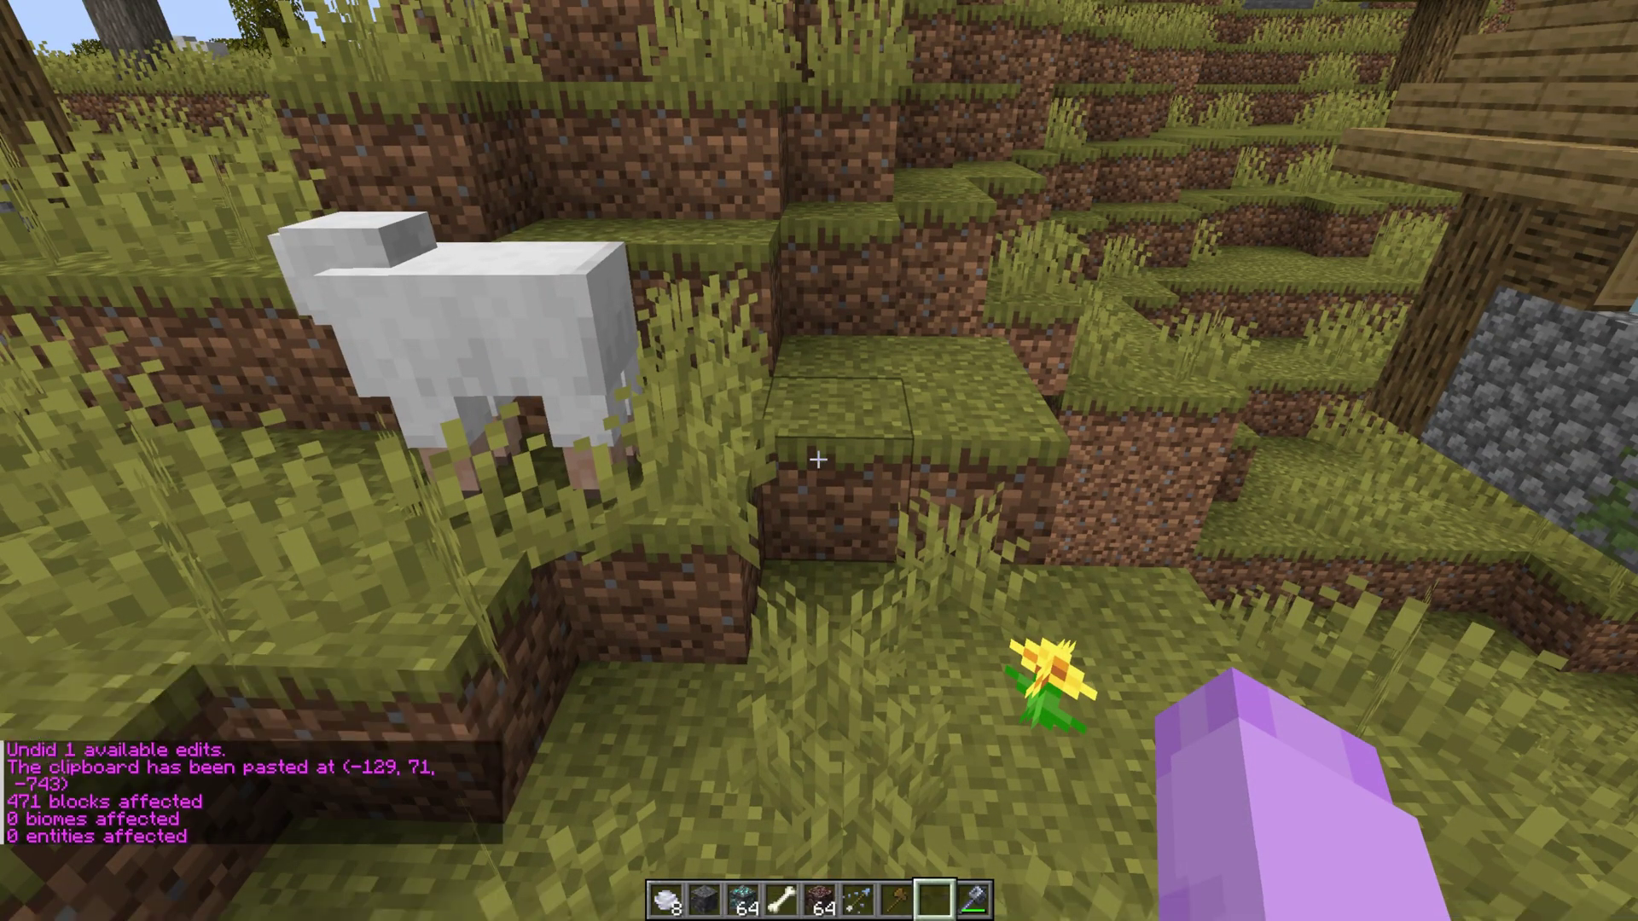
pyautogui.press('s')
pyautogui.press('s')
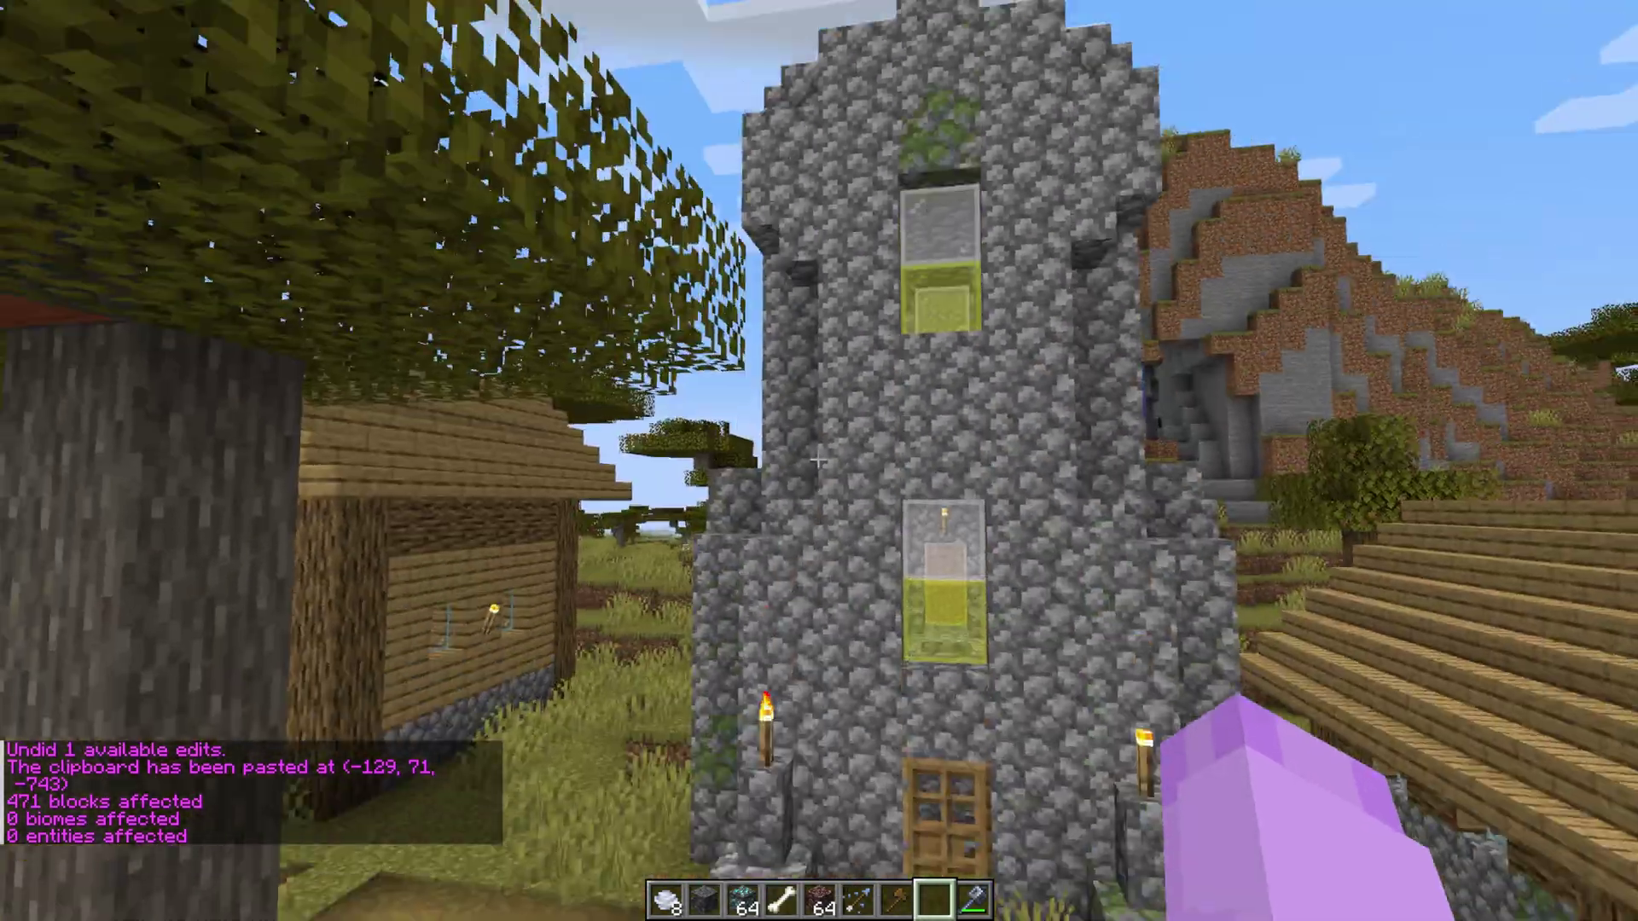
pyautogui.press('w')
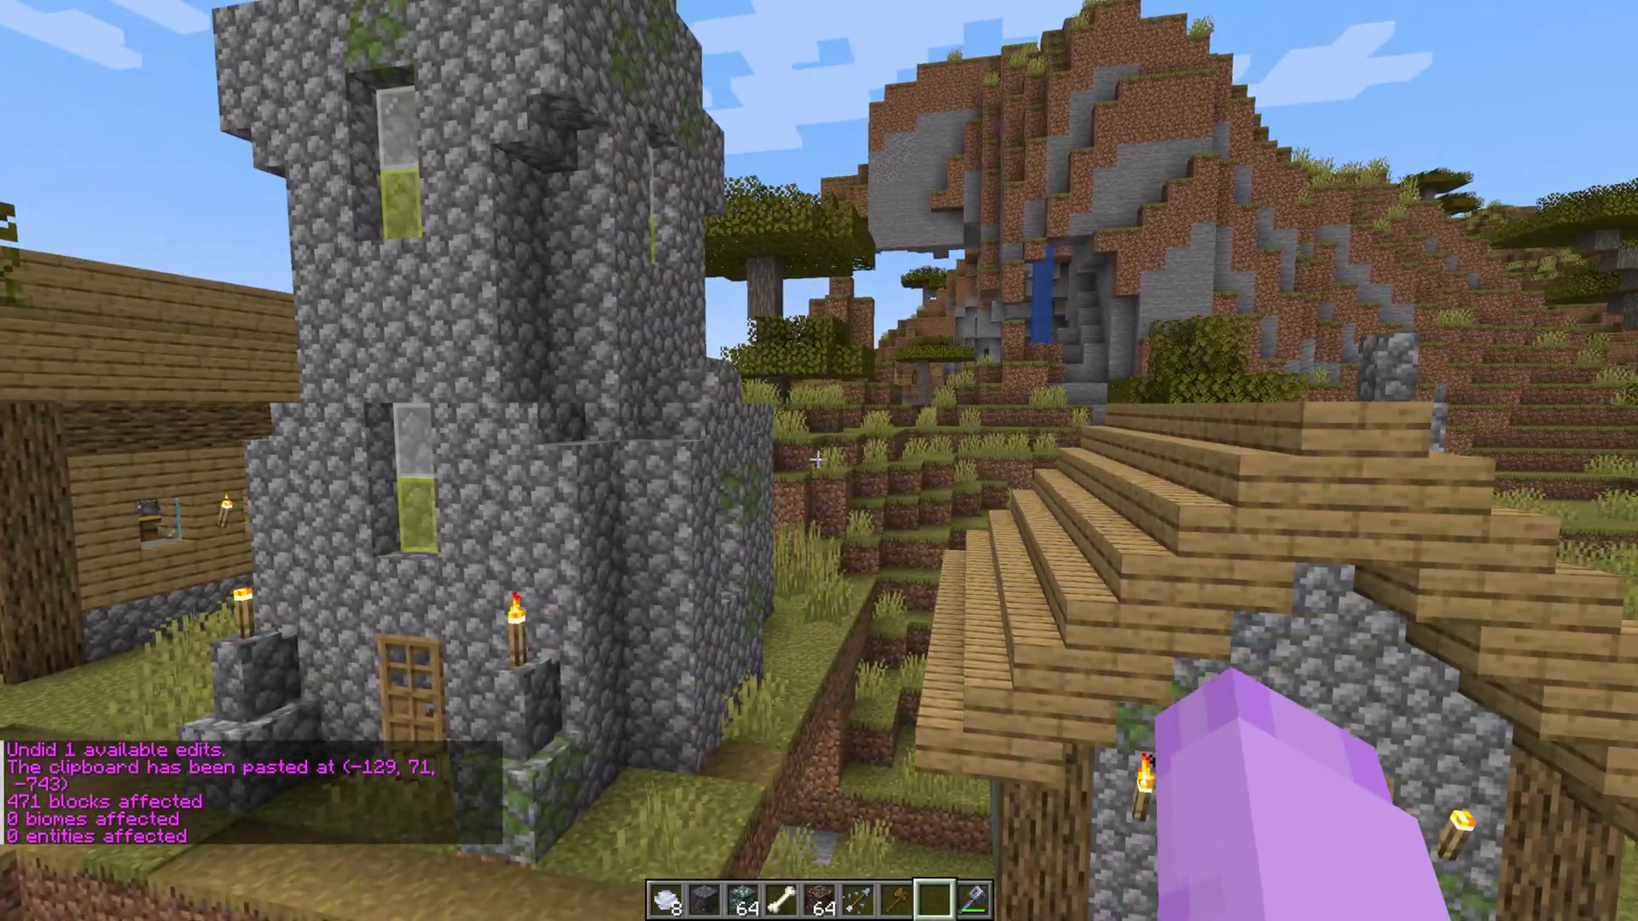
pyautogui.press('w')
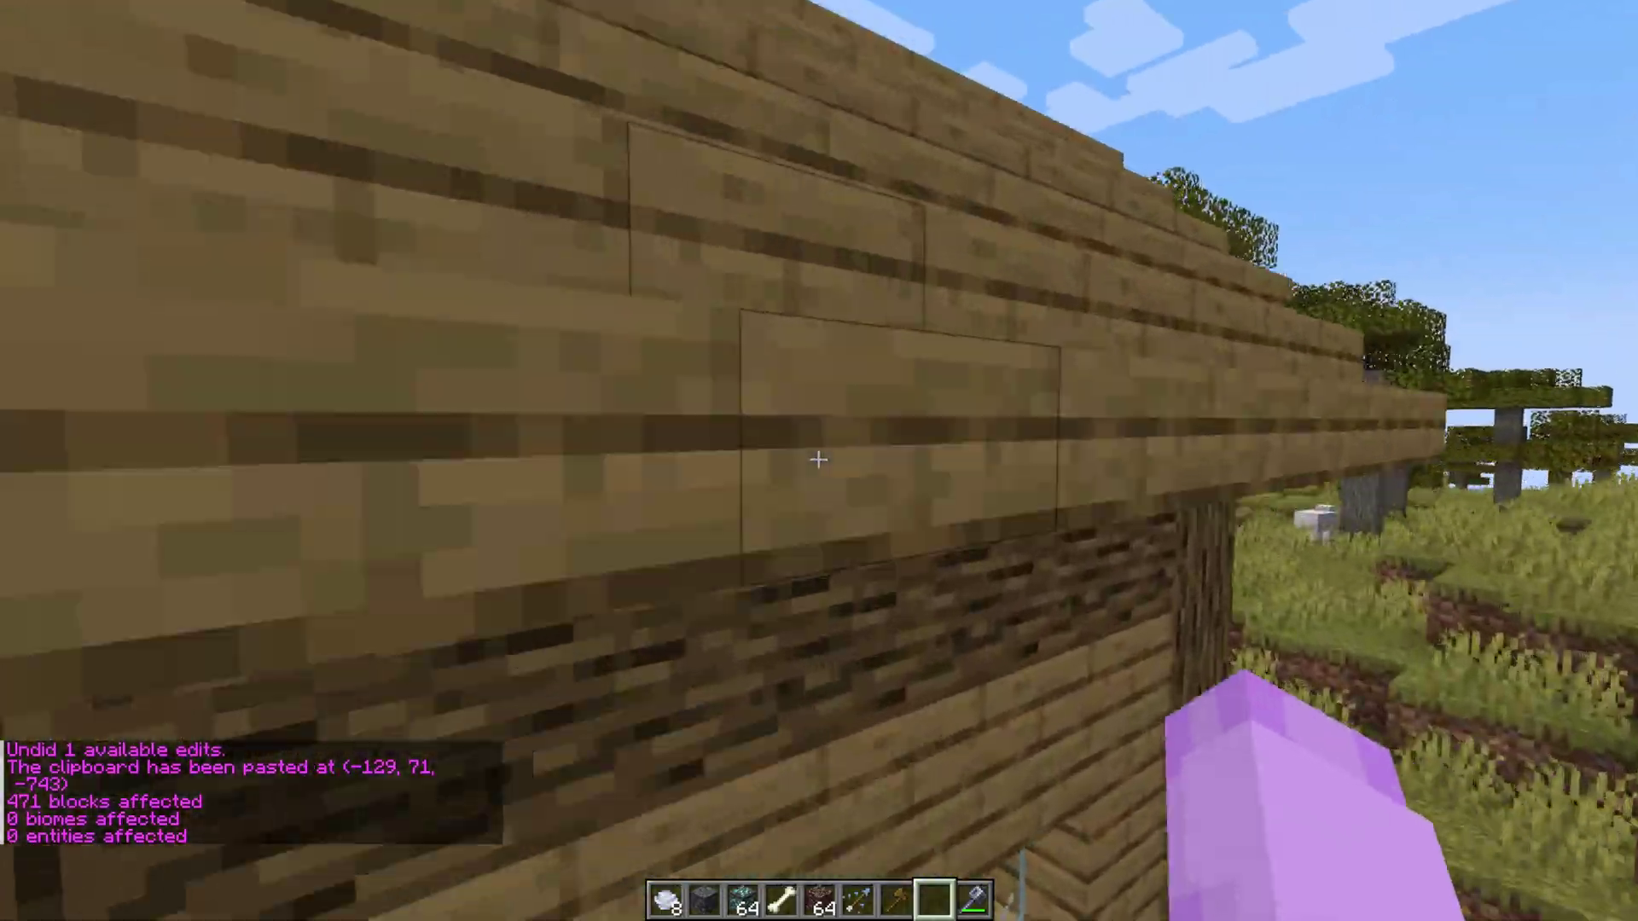
# Fly over the village and examine the original and pasted towers among the surrounding houses.
pyautogui.press('space')
pyautogui.press('w')
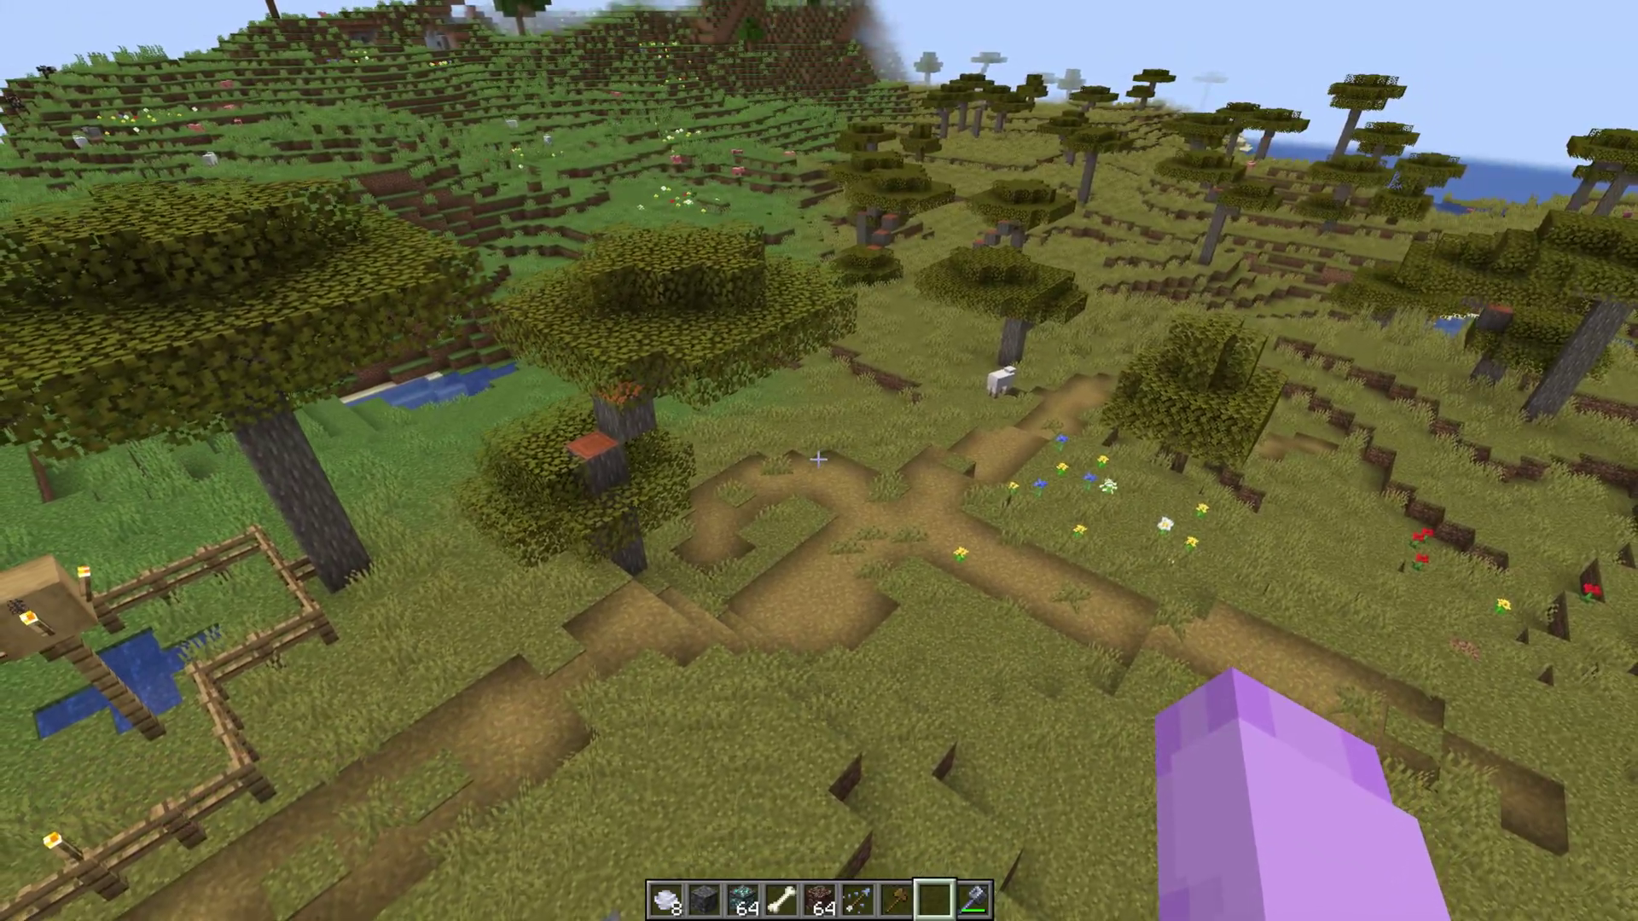
pyautogui.press('w')
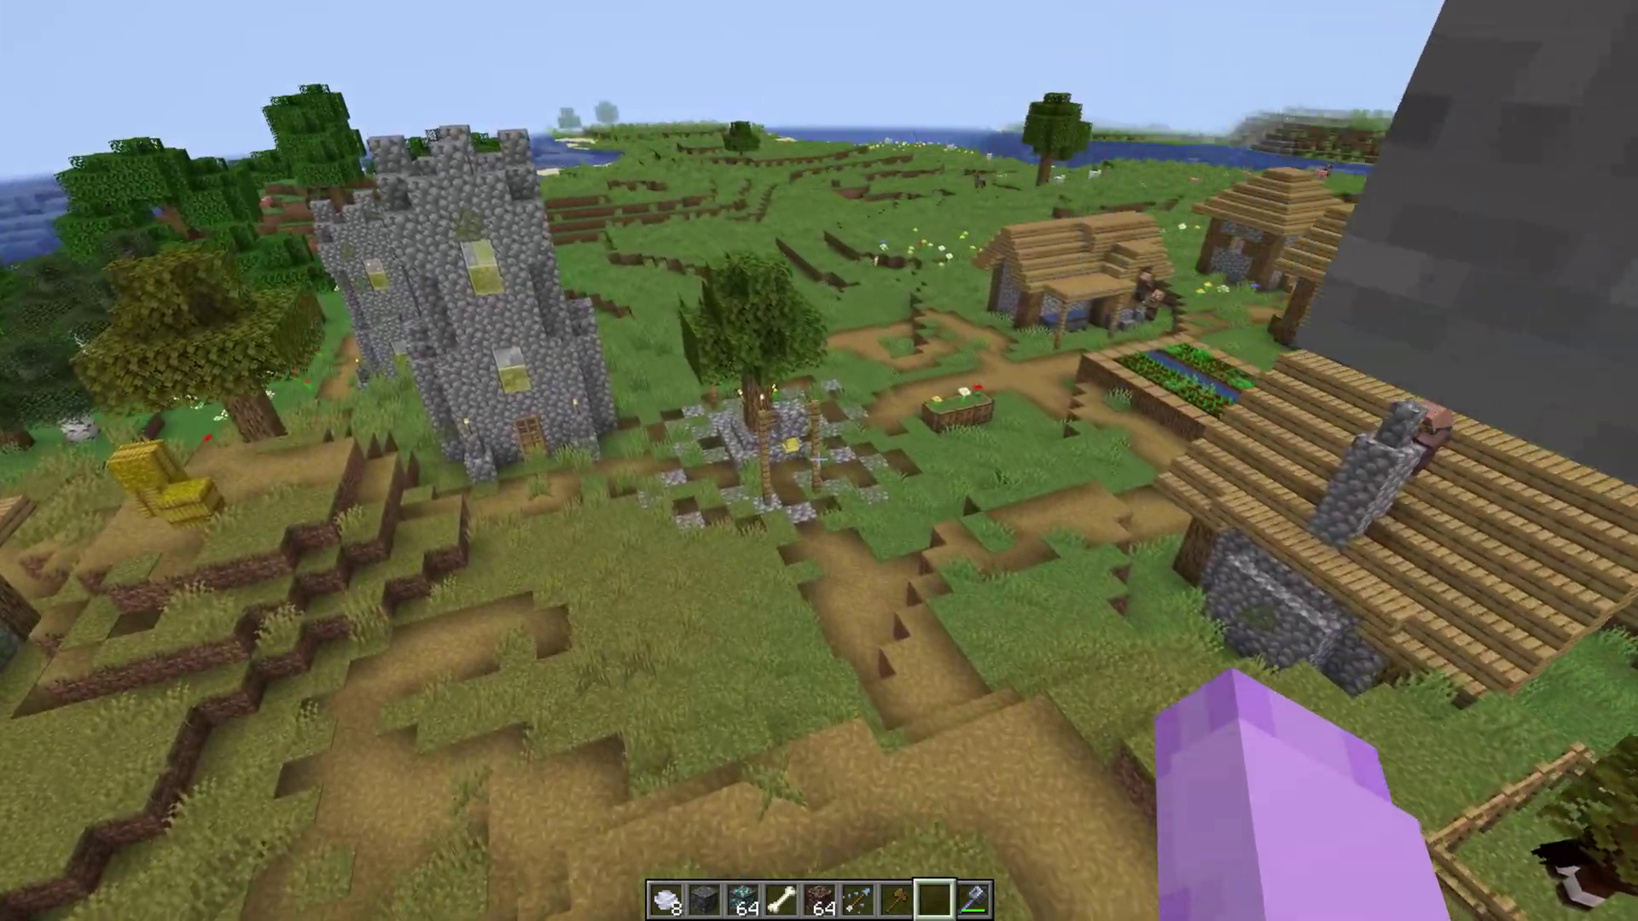
pyautogui.press('w')
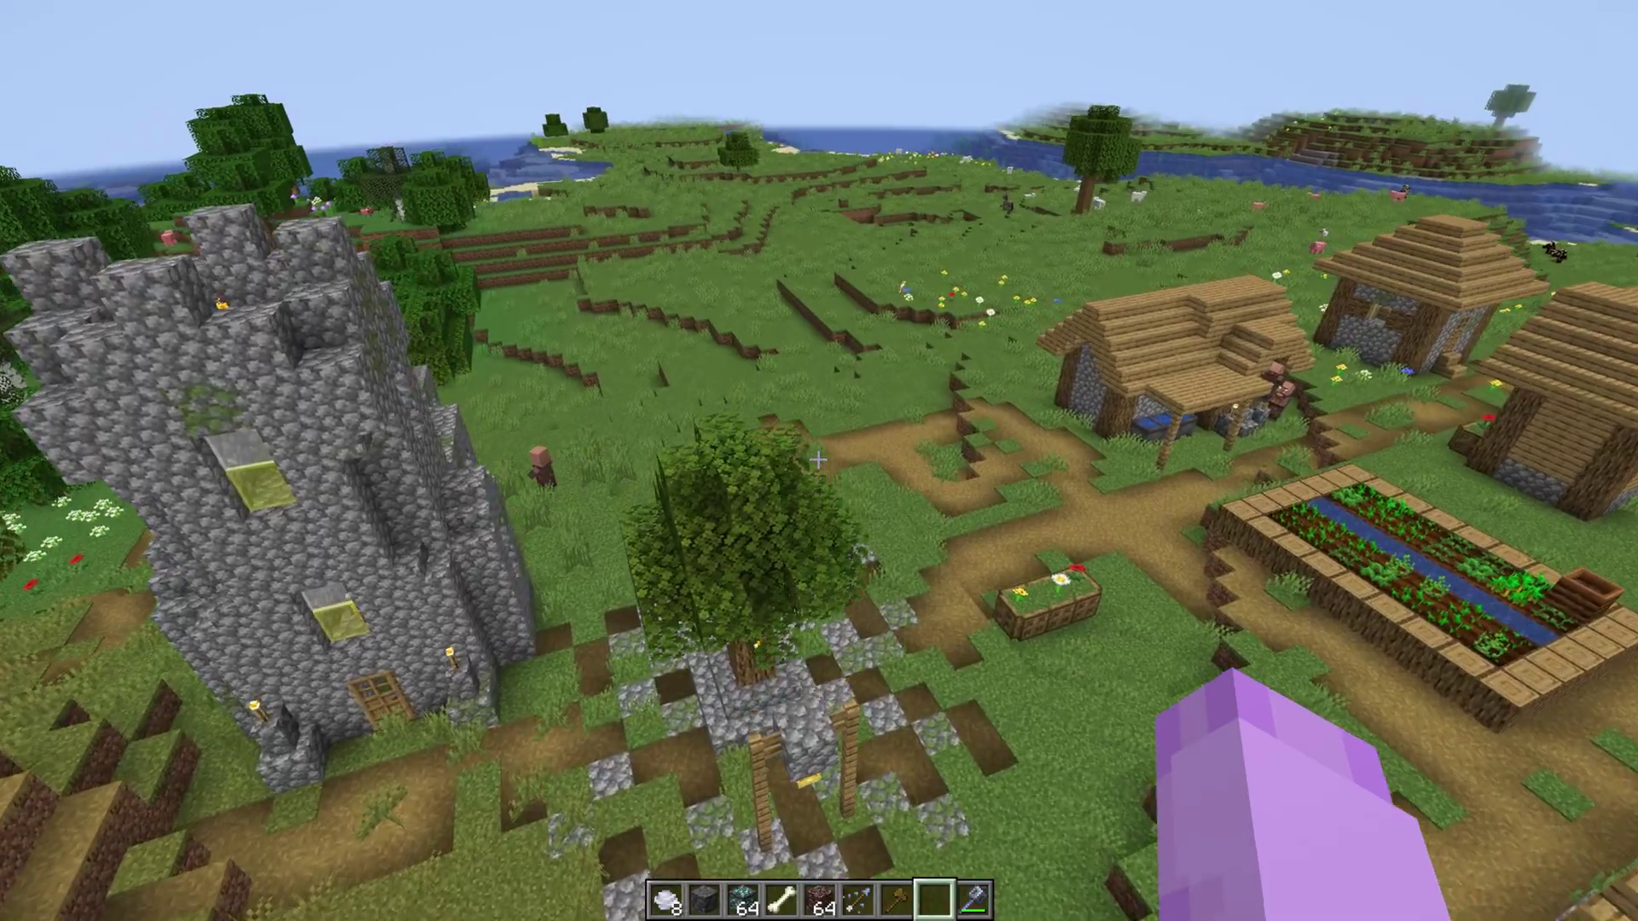
pyautogui.press('w')
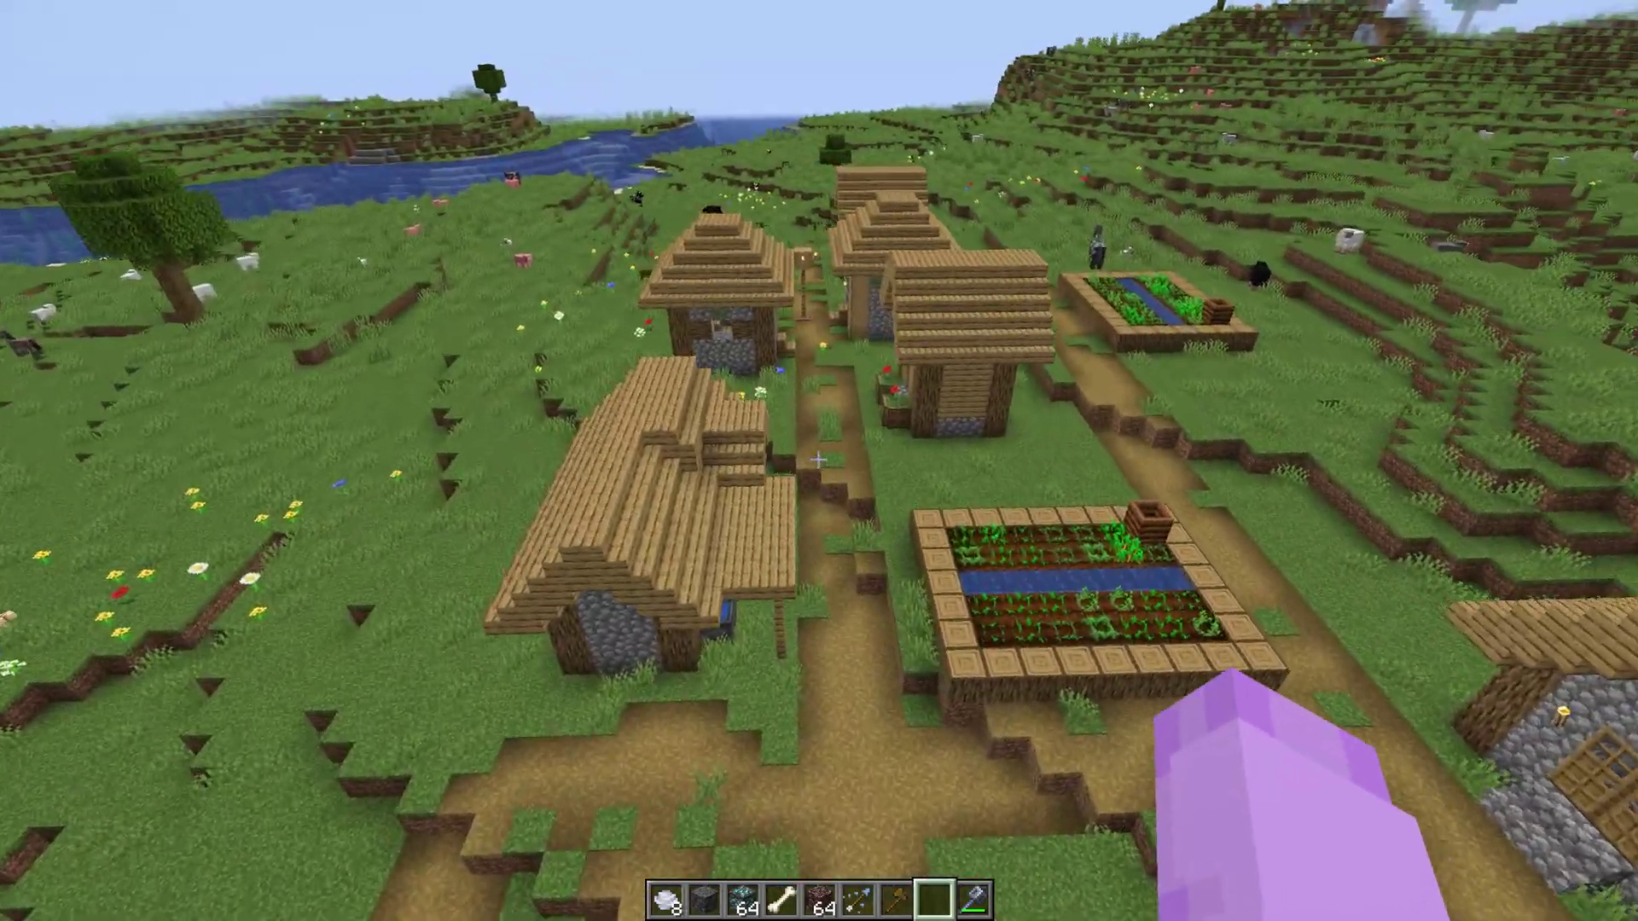
pyautogui.press('w')
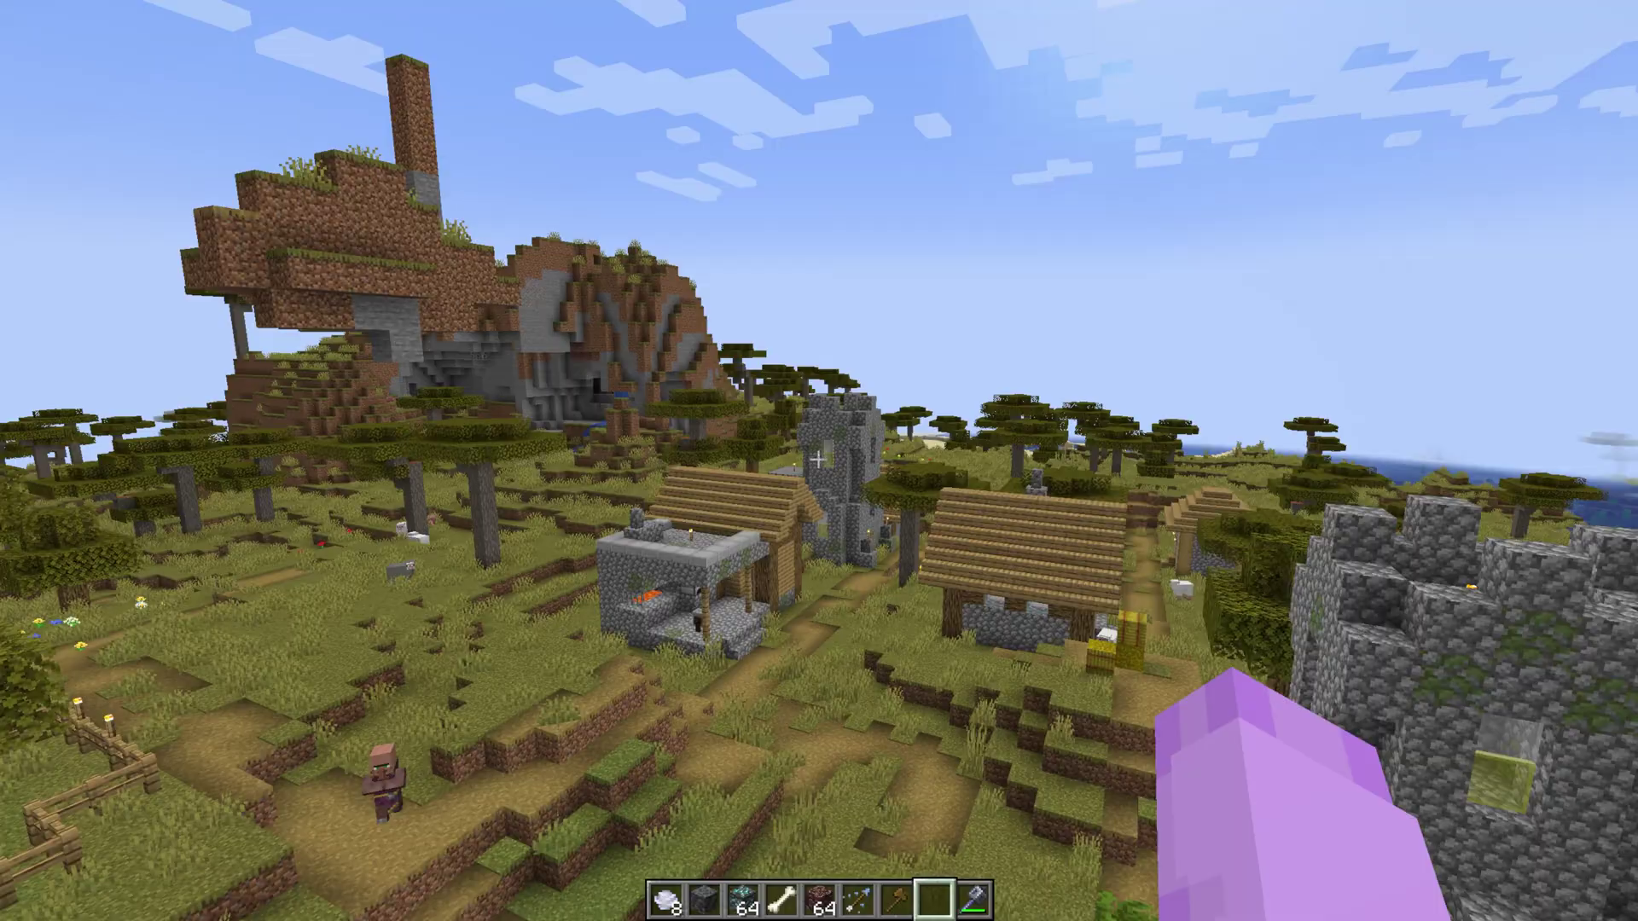
pyautogui.moveTo(818, 461)
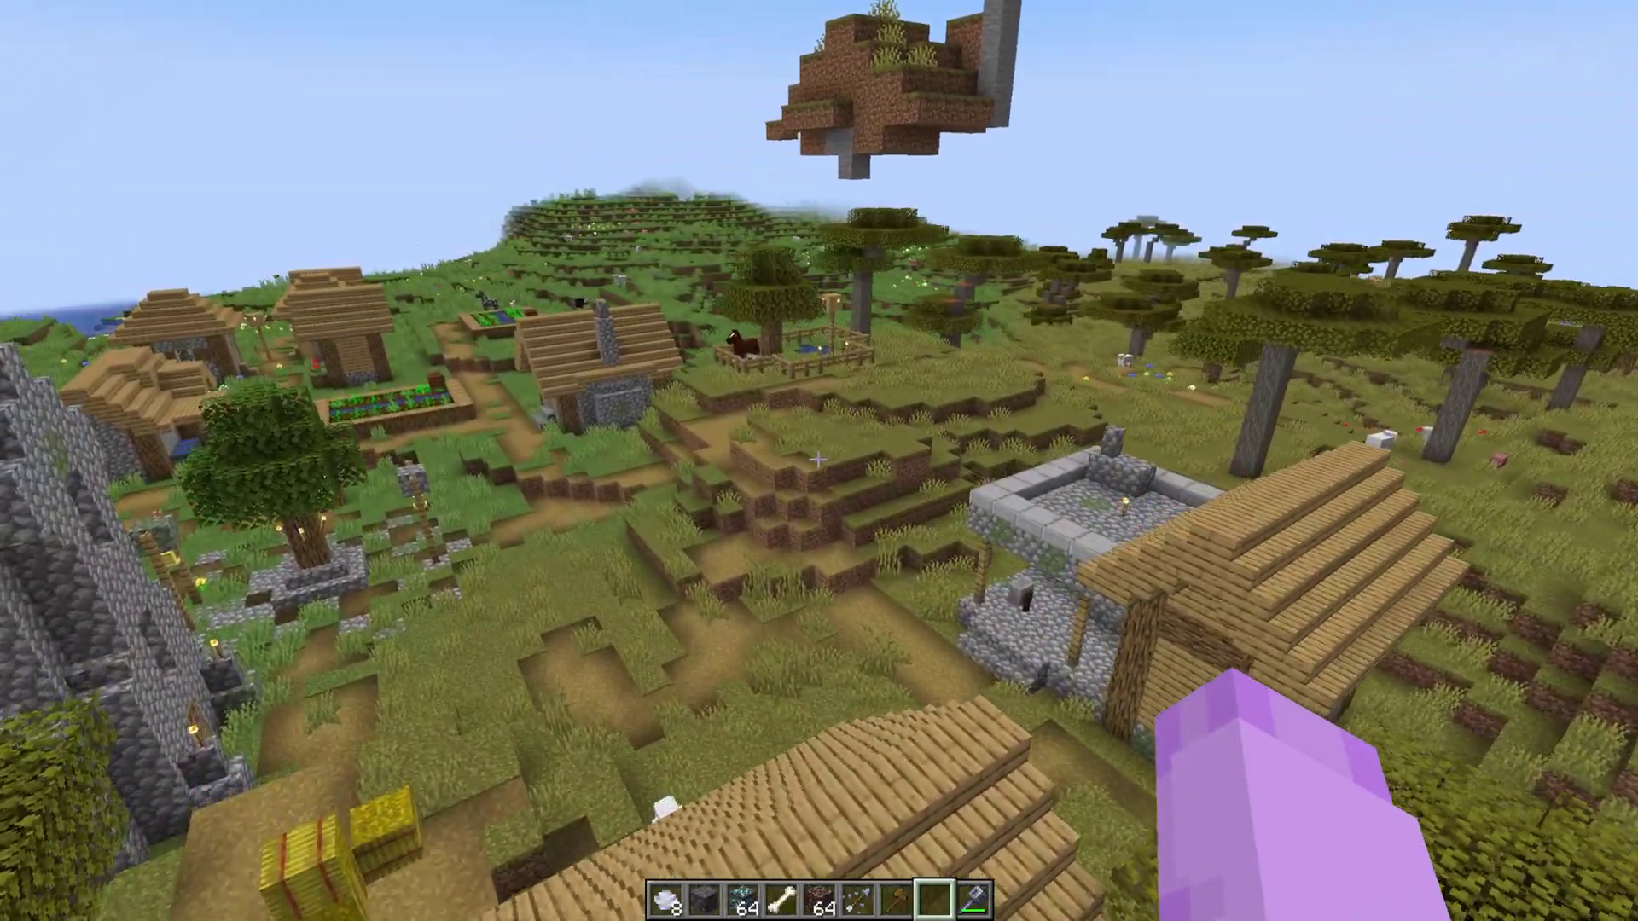
pyautogui.press('w')
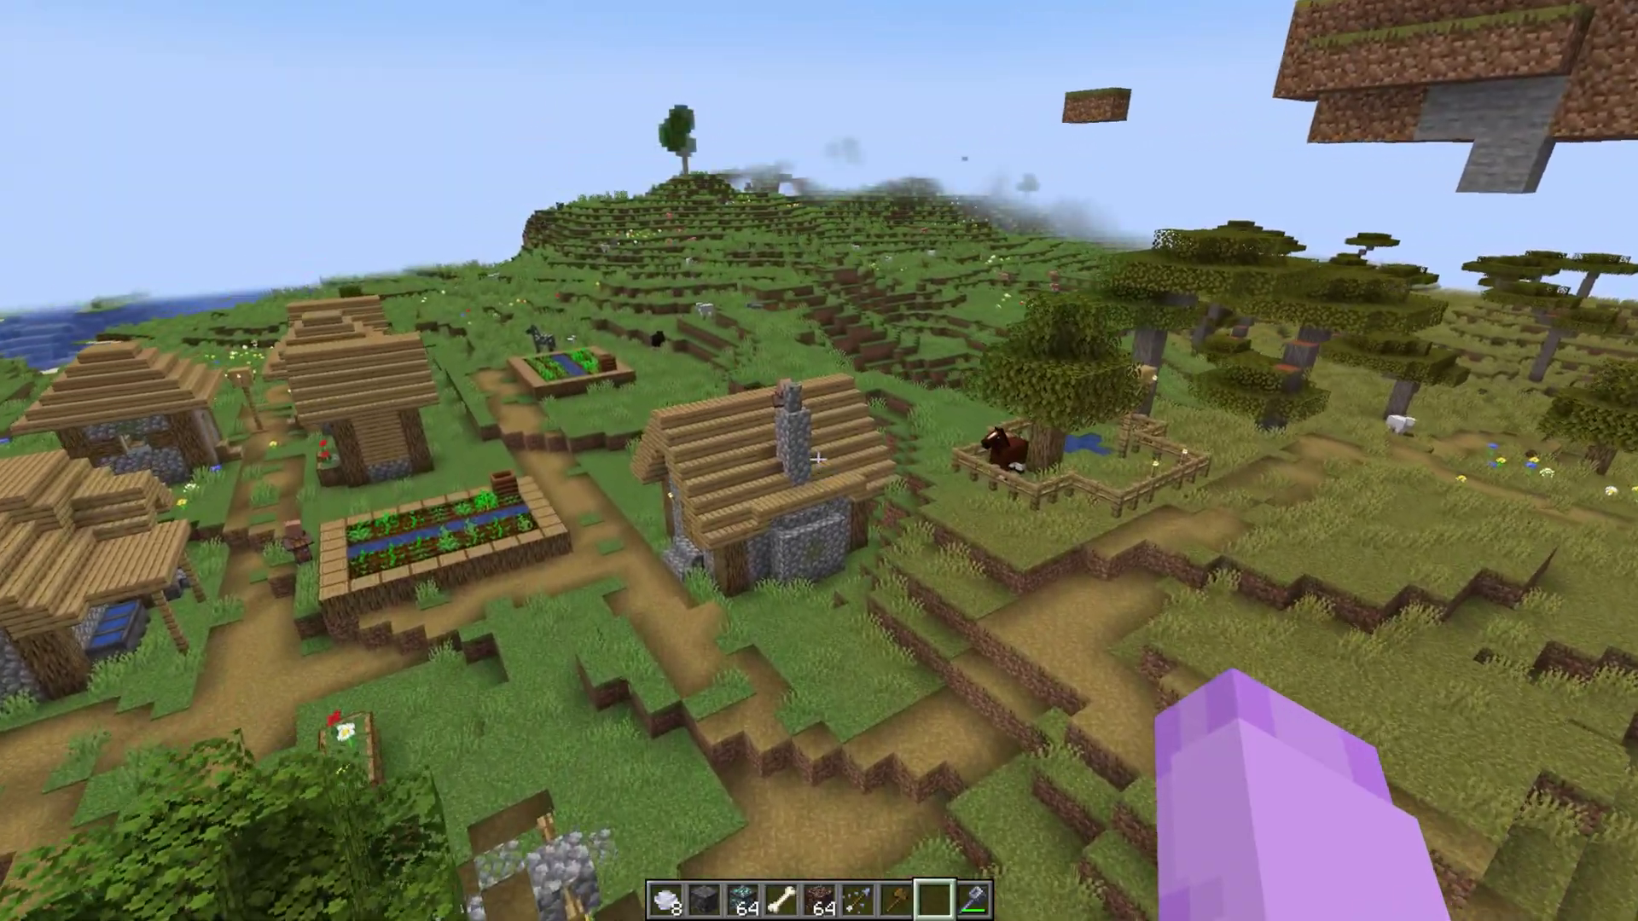